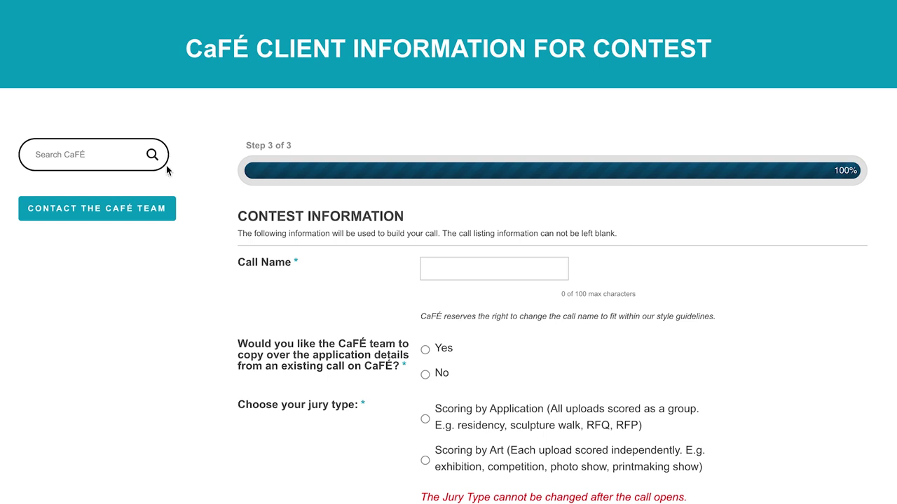
scroll(200, 292, "down", 4)
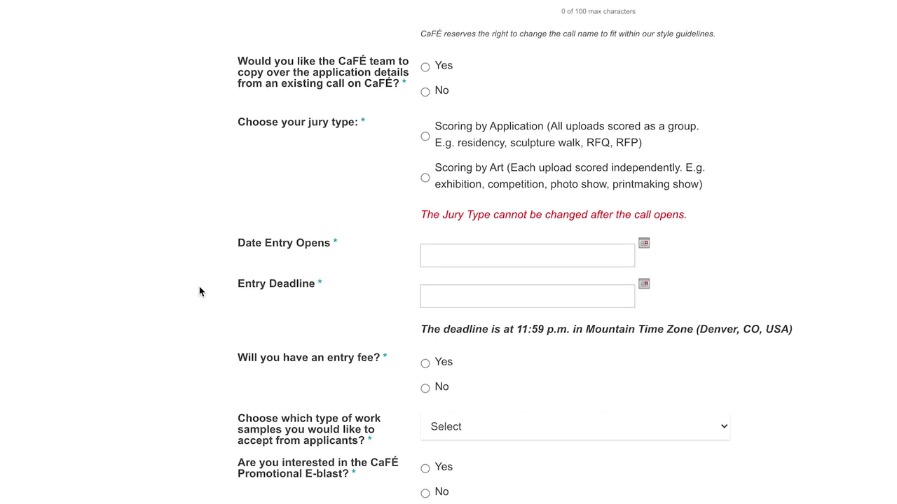
scroll(199, 287, "down", 1)
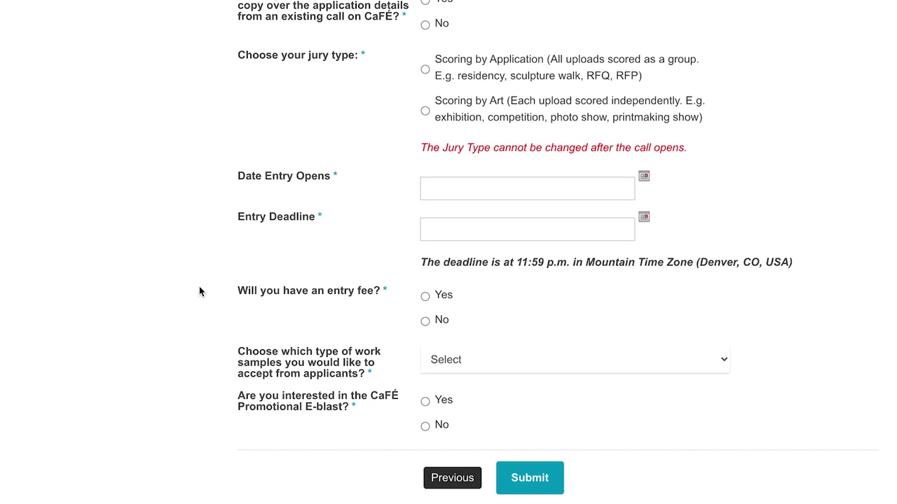
scroll(199, 291, "up", 4)
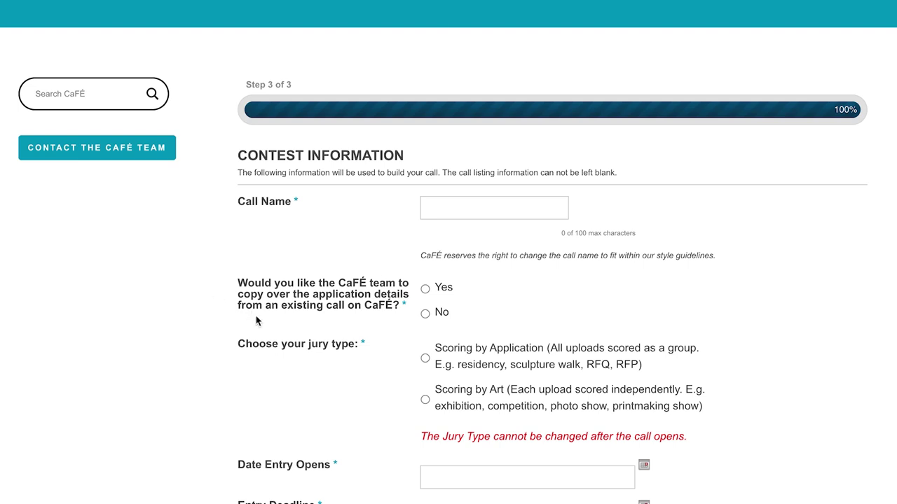
scroll(256, 320, "down", 1)
scroll(256, 321, "down", 1)
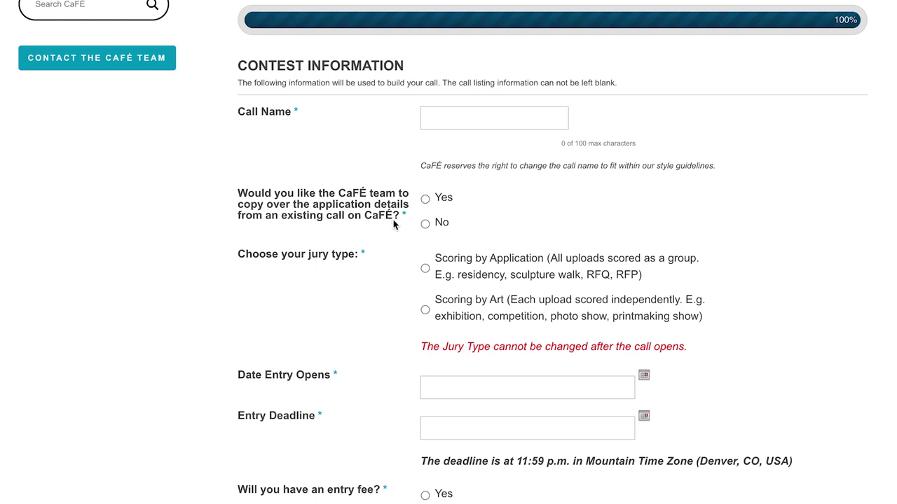
Choose Yes for having the CaFÉ team copy application details from an existing call.
left_click(425, 200)
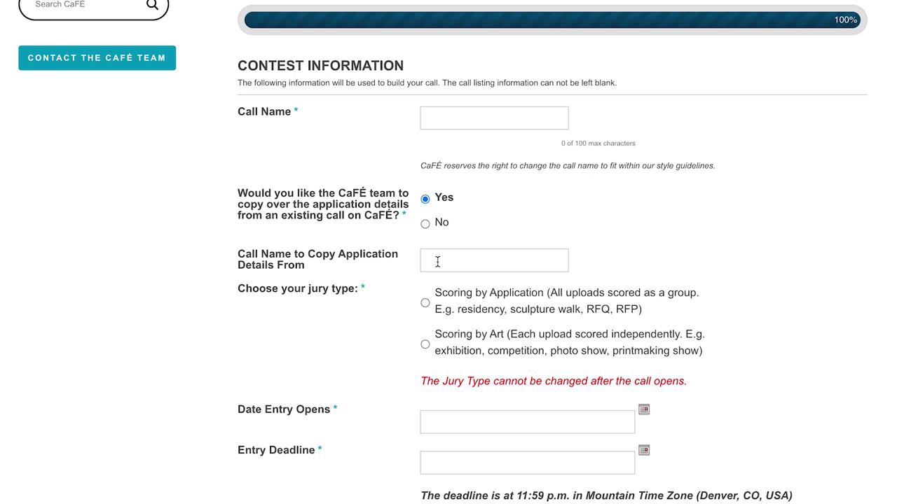
scroll(437, 262, "down", 2)
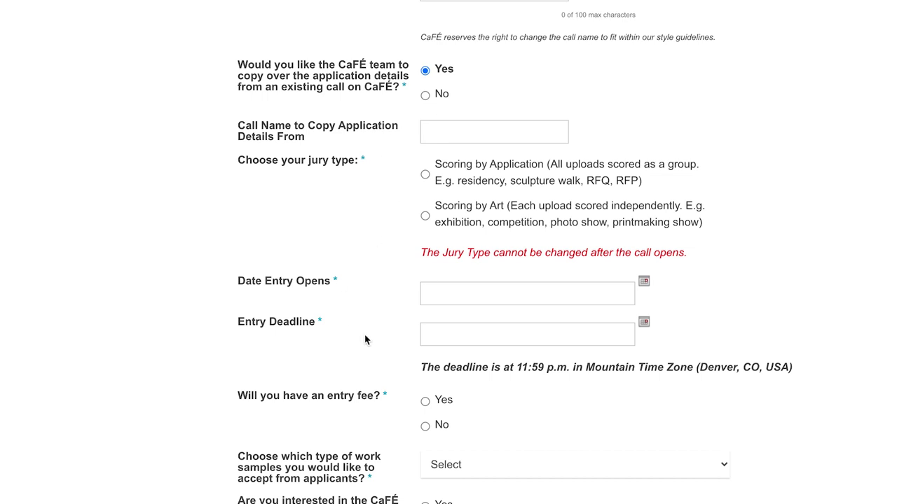
scroll(364, 340, "down", 1)
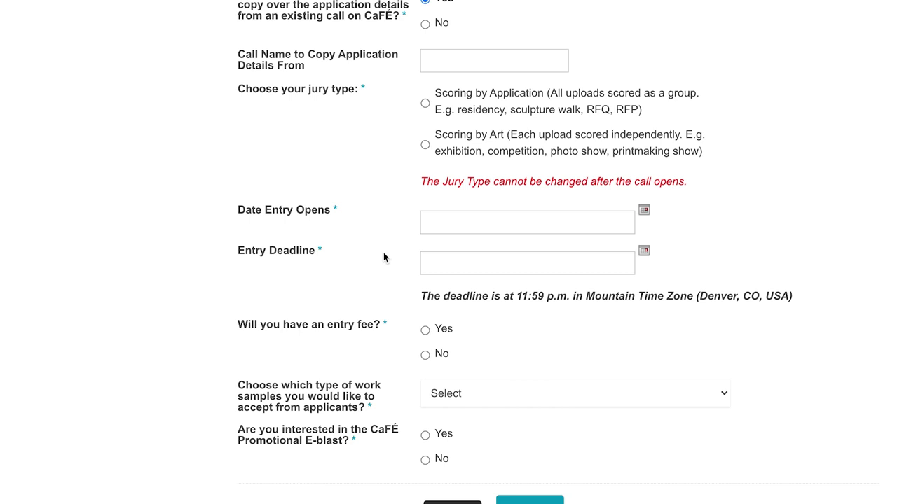
scroll(383, 254, "up", 3)
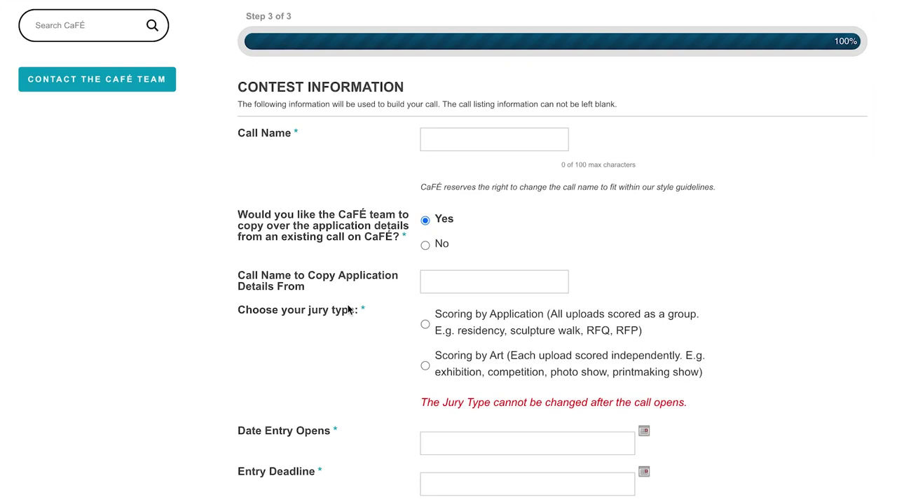
Scroll to the top of the page to reach the EVENTS > Management navigation.
scroll(348, 310, "up", 2)
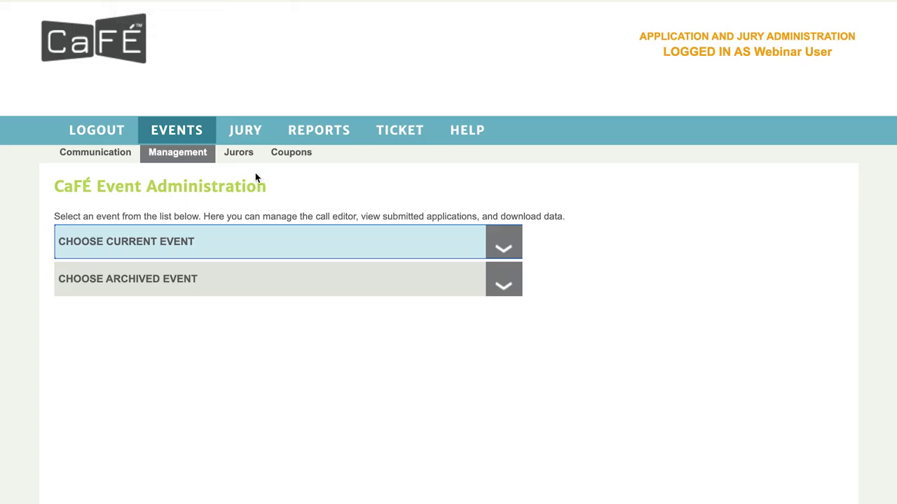
scroll(265, 279, "up", 1)
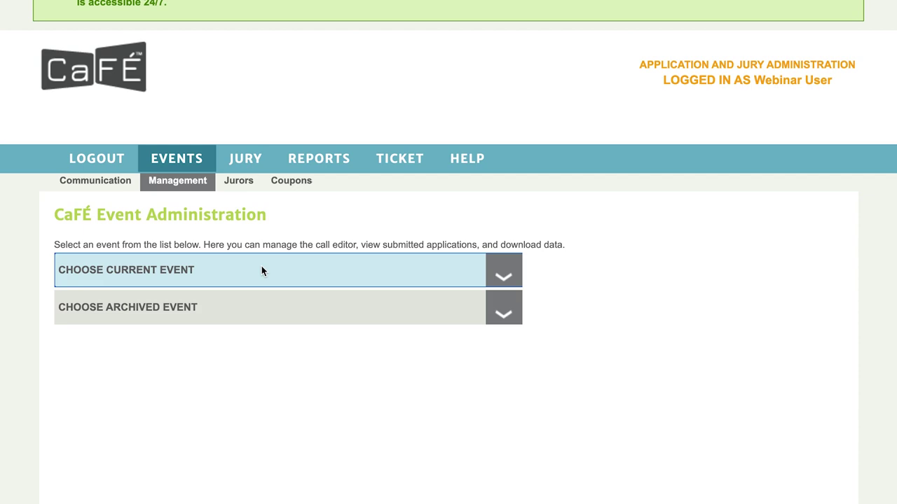
Pick 'CaFE: Juried Exhibition for Artwork 2020' as the current event and open its Call Editor.
left_click(261, 267)
left_click(223, 410)
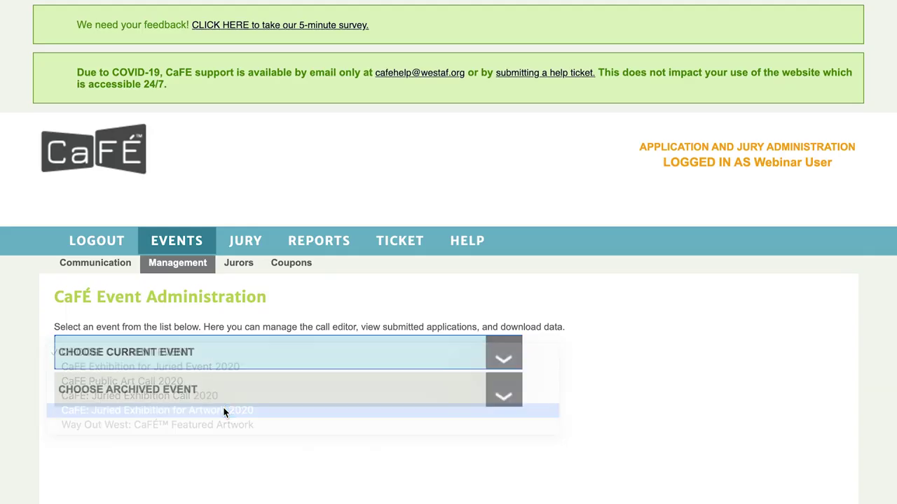
scroll(224, 412, "down", 3)
scroll(224, 411, "down", 1)
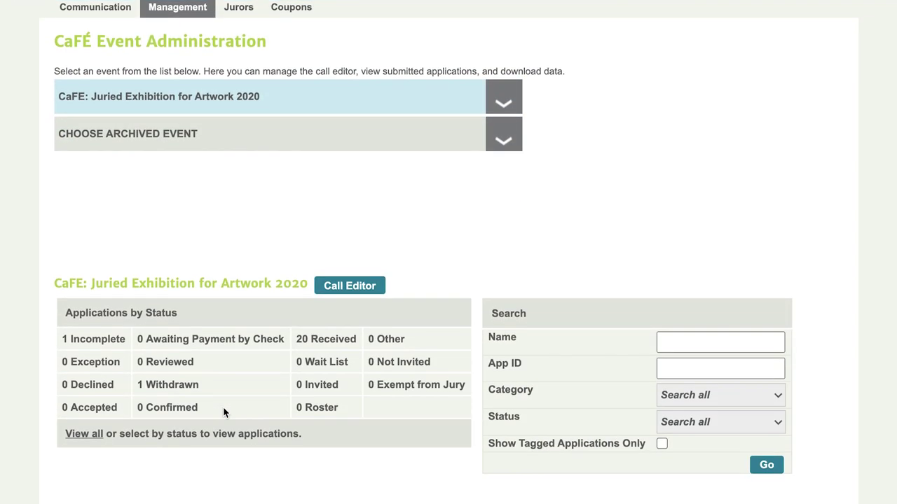
left_click(336, 292)
scroll(332, 285, "down", 3)
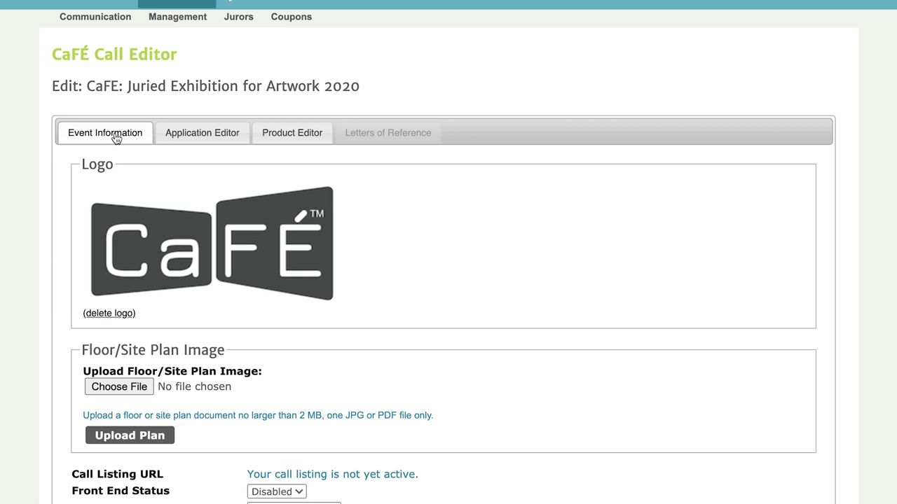
Highlight the Call Listing URL row in the Event Information form.
scroll(250, 315, "down", 2)
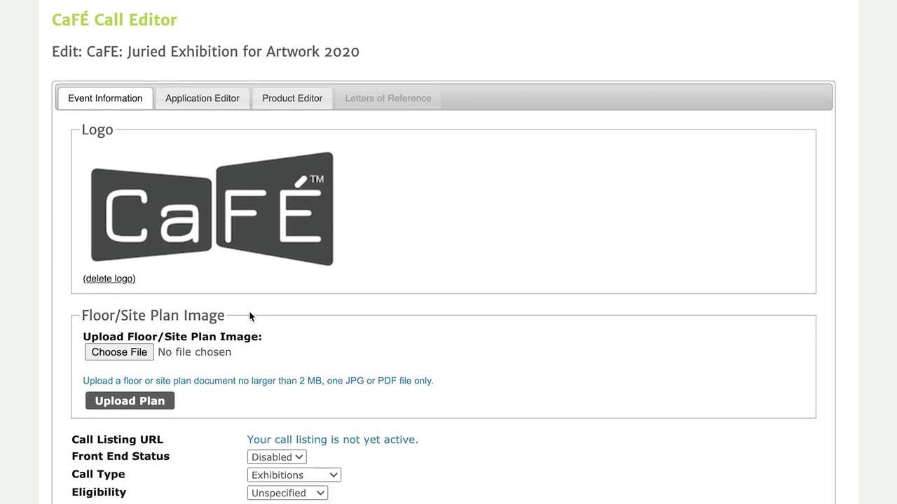
scroll(250, 316, "down", 1)
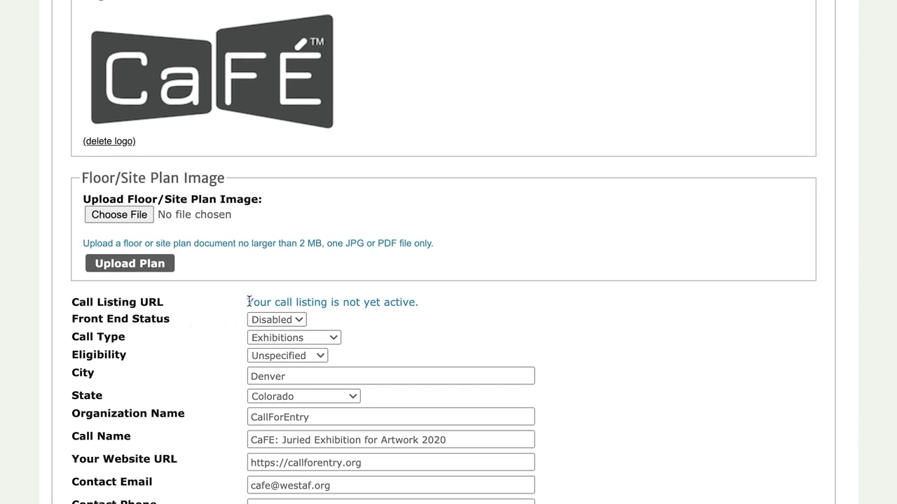
left_click_drag(71, 302, 163, 302)
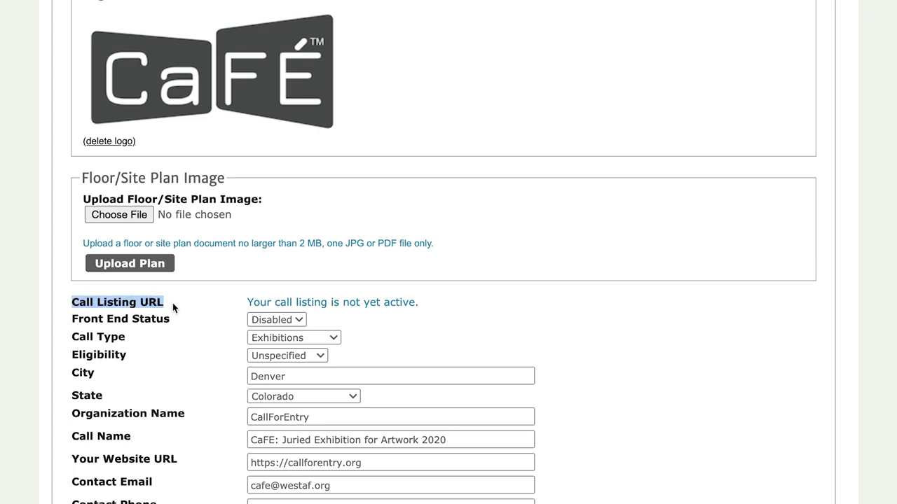
left_click(173, 305)
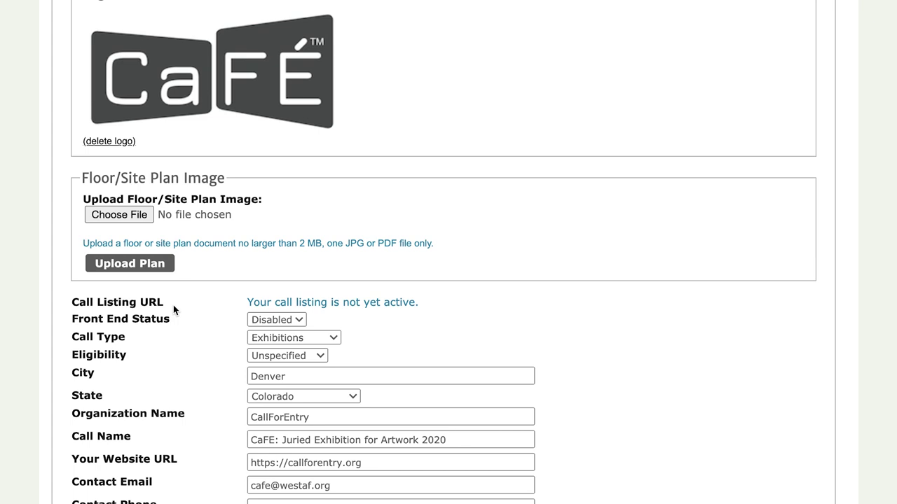
scroll(173, 304, "down", 4)
scroll(173, 305, "up", 2)
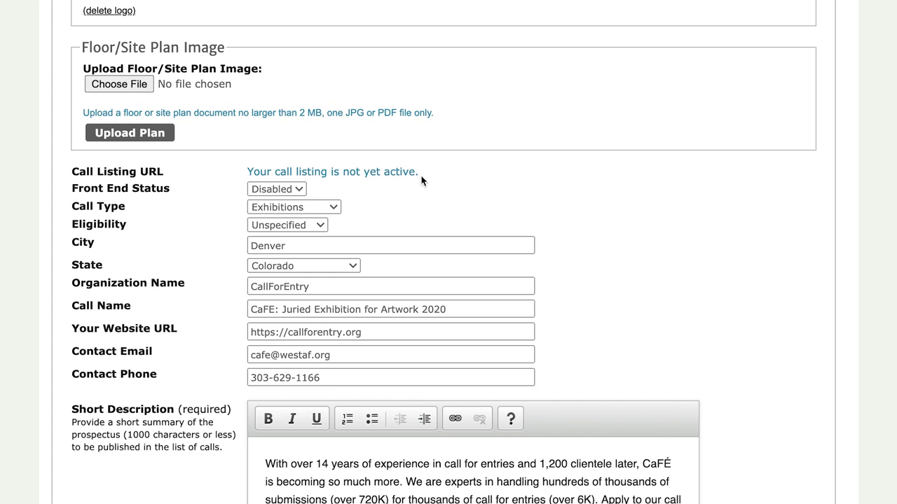
Set Front End Status to Active and save the event information.
left_click(273, 189)
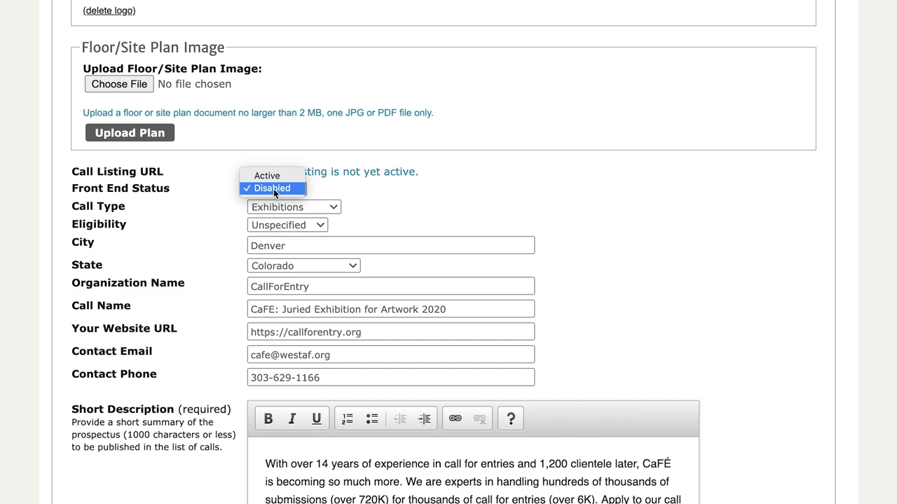
left_click(268, 175)
scroll(202, 253, "down", 15)
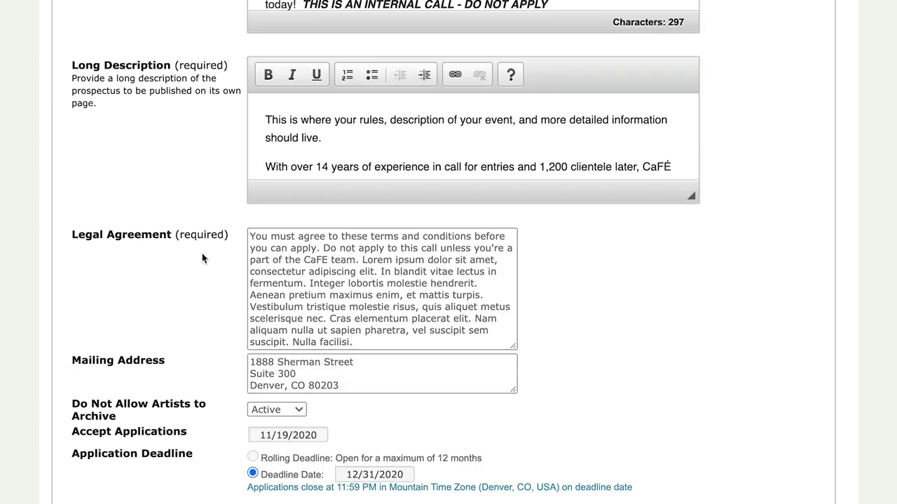
left_click(95, 481)
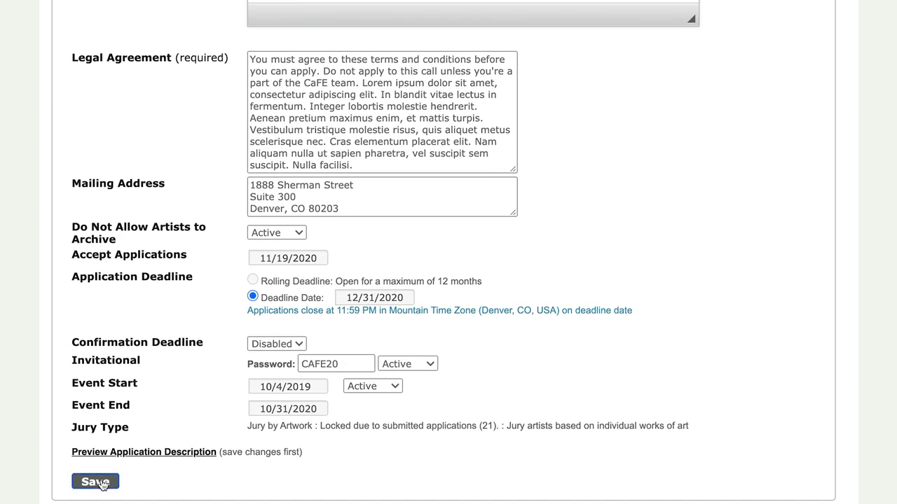
left_click(107, 414)
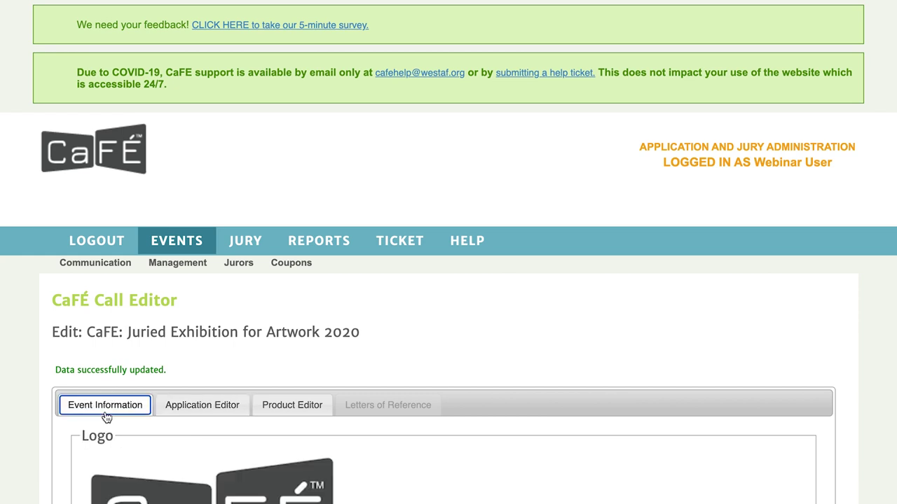
scroll(106, 417, "down", 6)
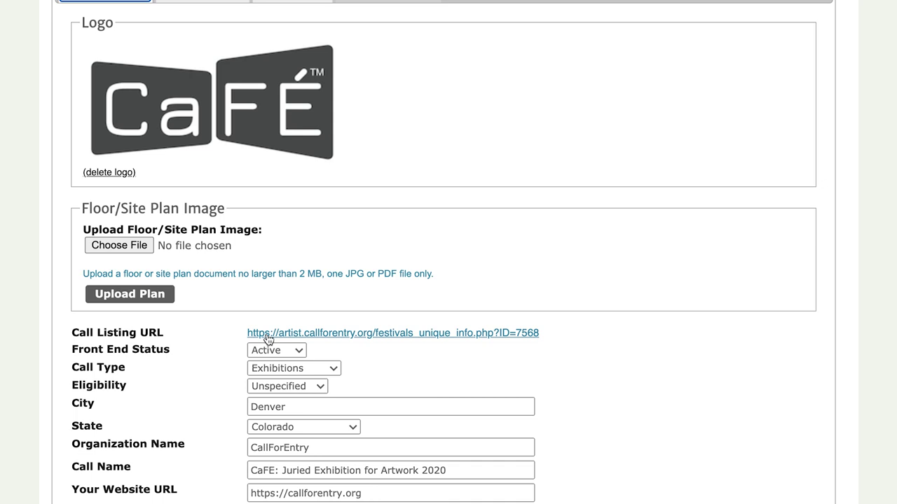
scroll(280, 339, "down", 1)
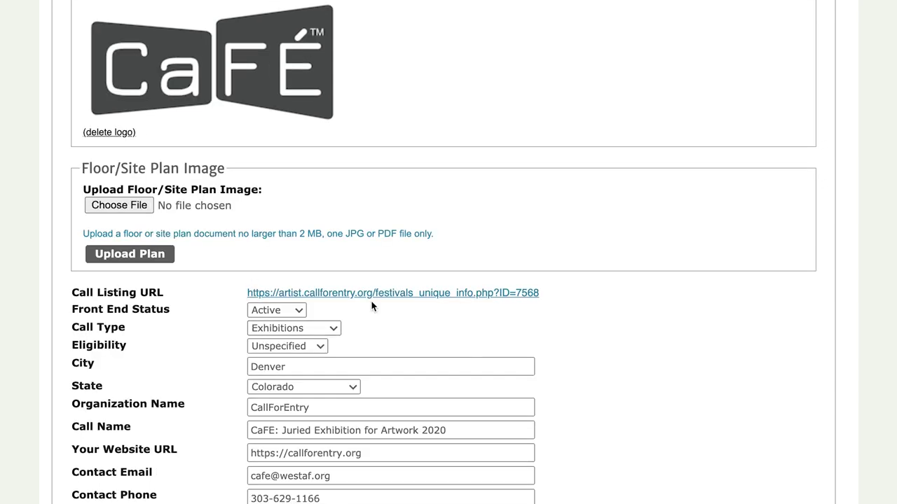
scroll(540, 292, "down", 1)
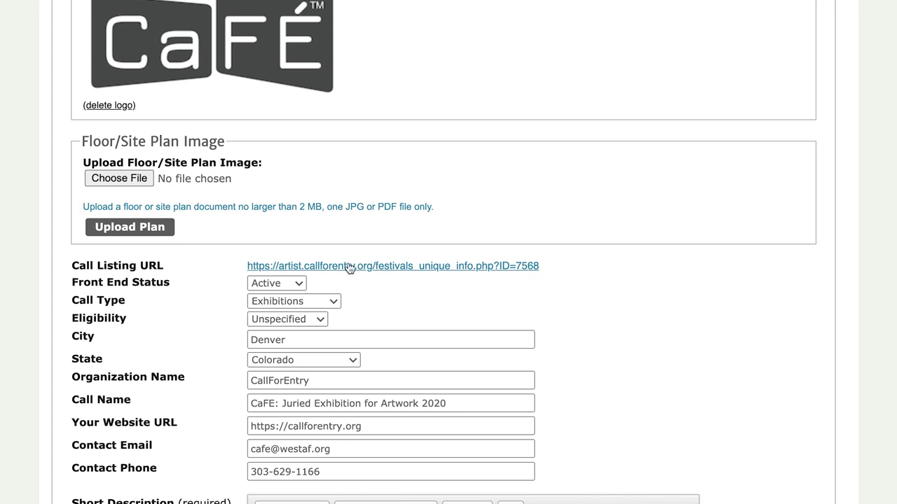
scroll(349, 268, "down", 1)
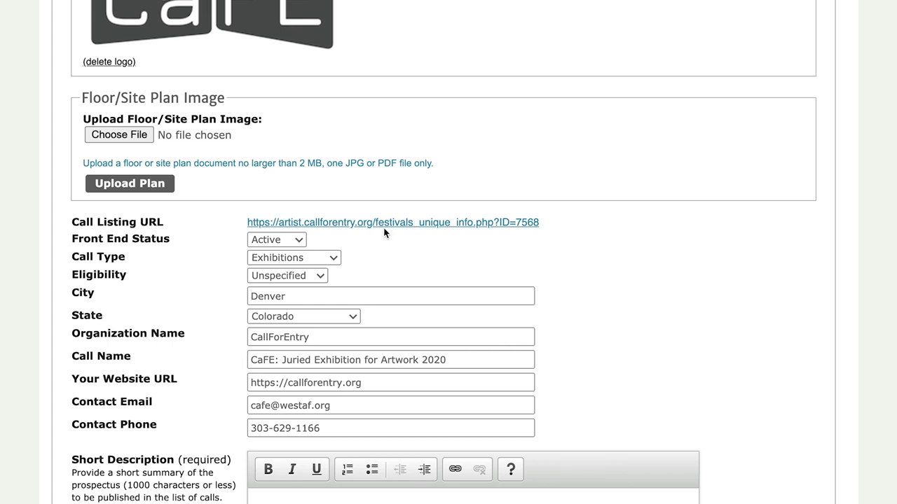
scroll(371, 242, "down", 1)
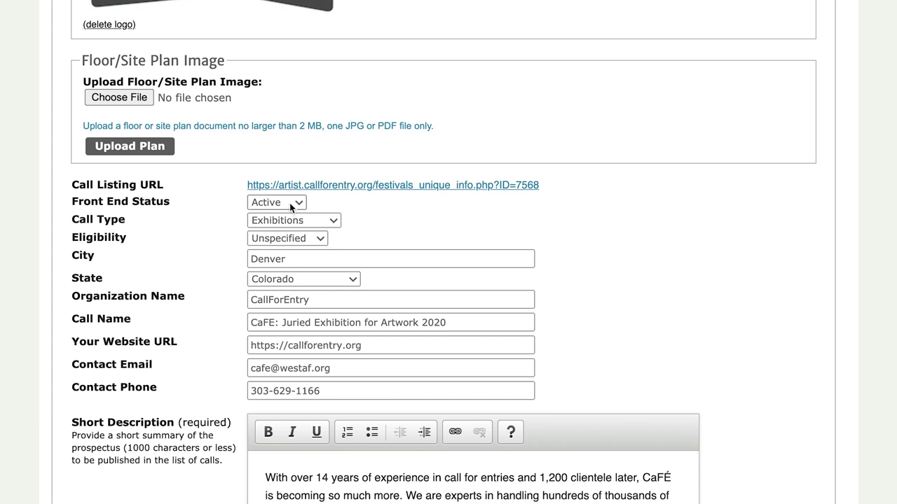
scroll(291, 206, "down", 4)
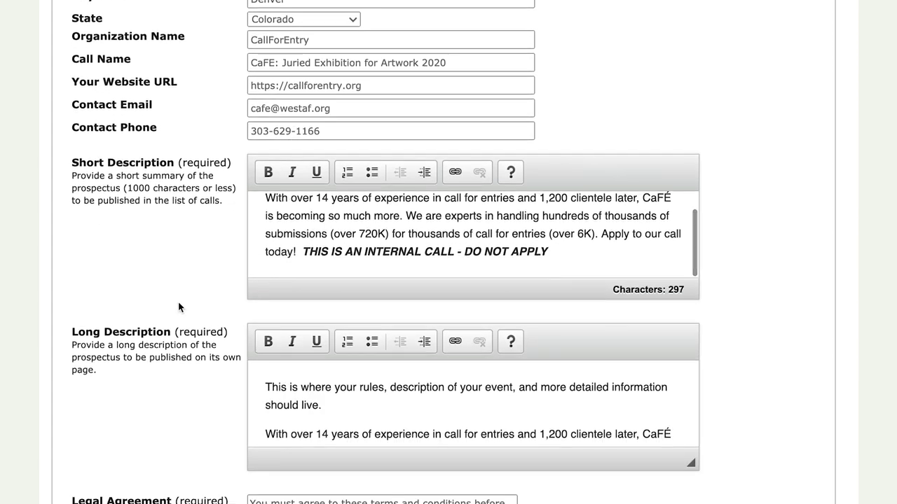
scroll(178, 304, "down", 3)
scroll(179, 310, "down", 4)
left_click_drag(72, 209, 187, 212)
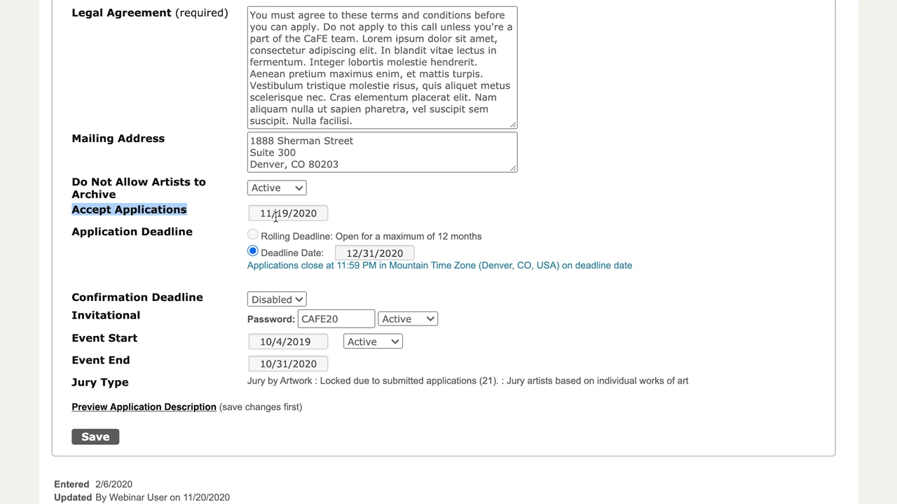
left_click(276, 217)
left_click(272, 215)
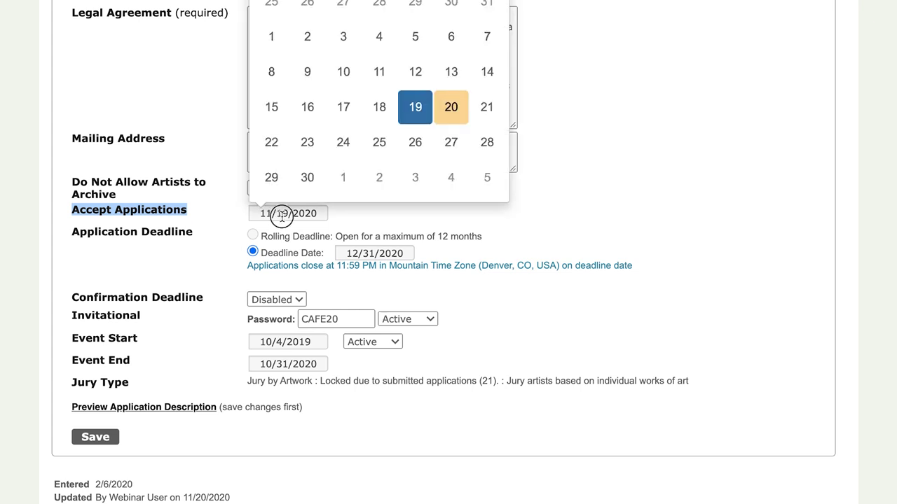
left_click(212, 214)
scroll(215, 235, "up", 10)
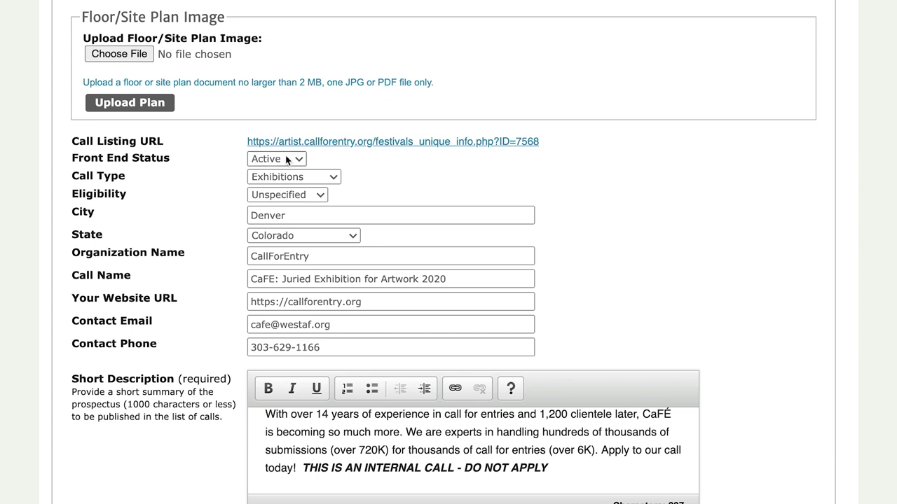
left_click_drag(541, 143, 245, 138)
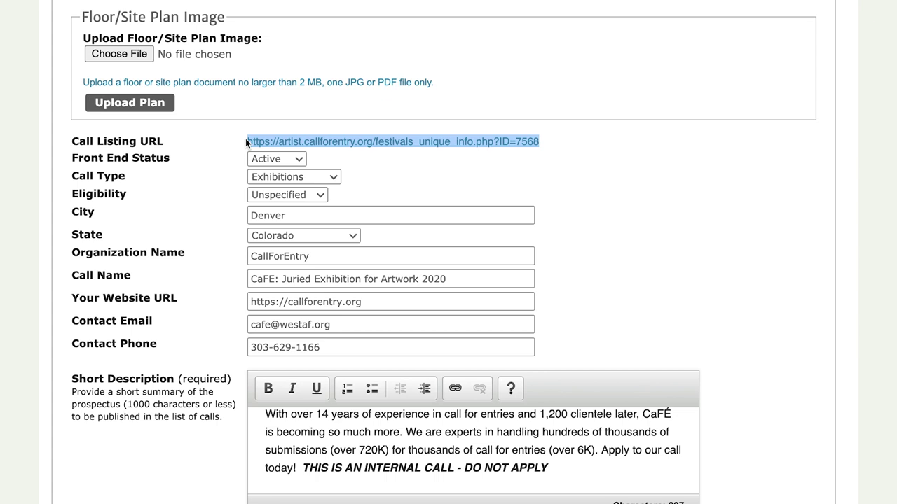
Switch Front End Status to Disabled, save, and return to the Event Information form.
left_click(256, 159)
left_click(271, 170)
scroll(449, 280, "down", 15)
left_click(110, 424)
left_click(105, 404)
scroll(103, 402, "down", 5)
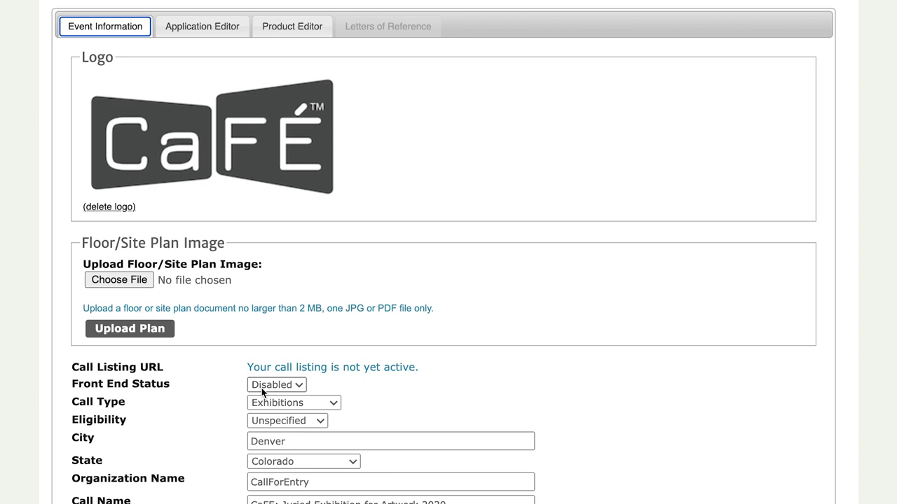
Set the Front End Status back to Active.
scroll(261, 389, "down", 1)
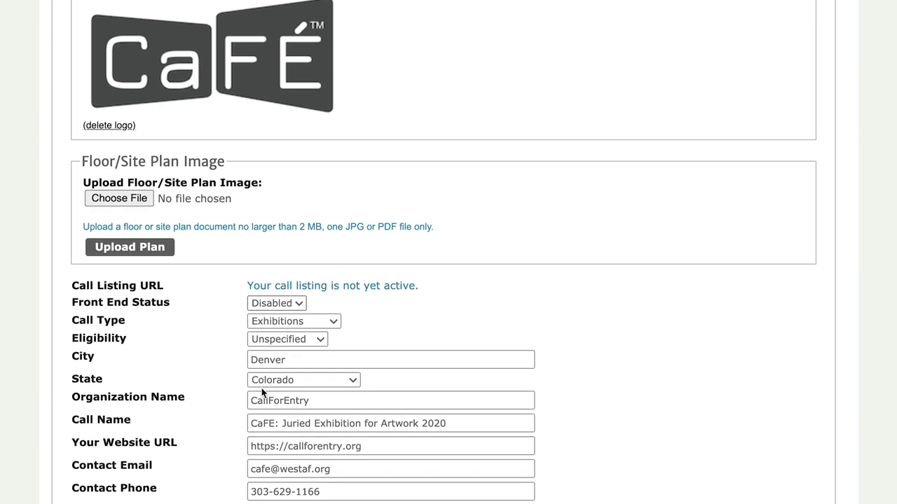
left_click(270, 308)
left_click(268, 290)
scroll(251, 323, "down", 10)
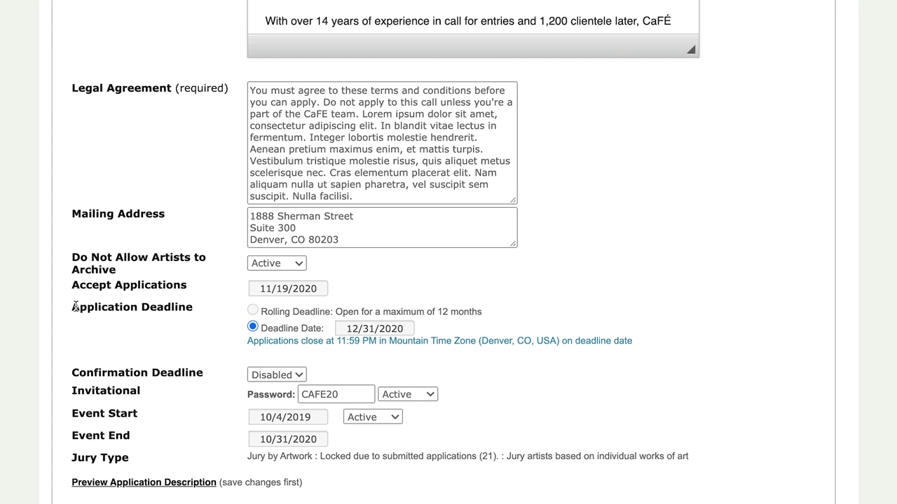
Change the Accept Applications date to 11/27/2020 and save the changes.
left_click_drag(72, 286, 186, 289)
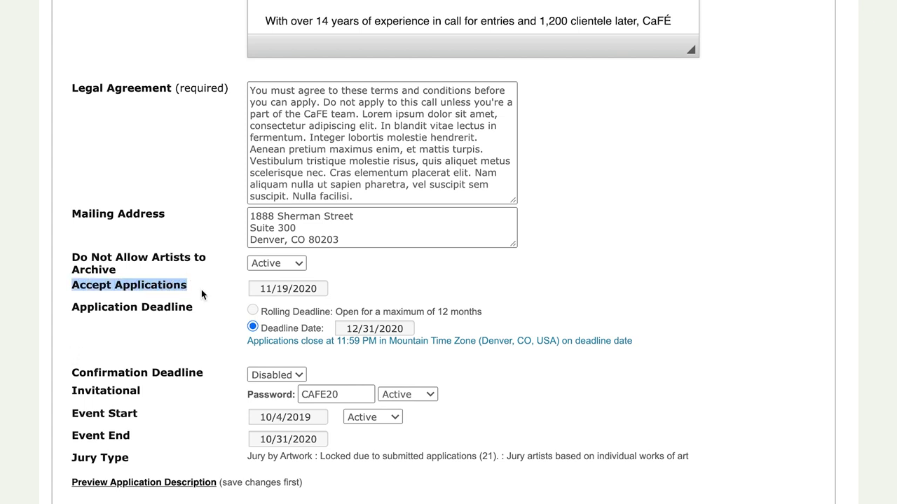
left_click(269, 293)
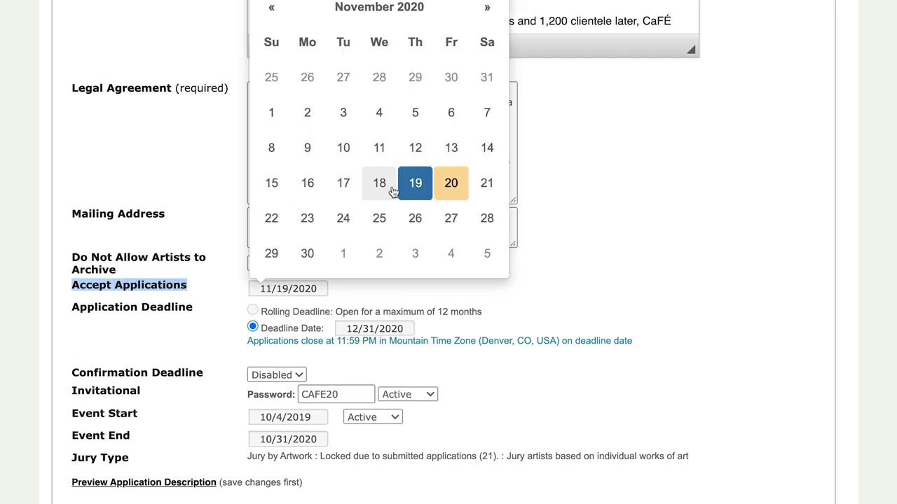
left_click(450, 217)
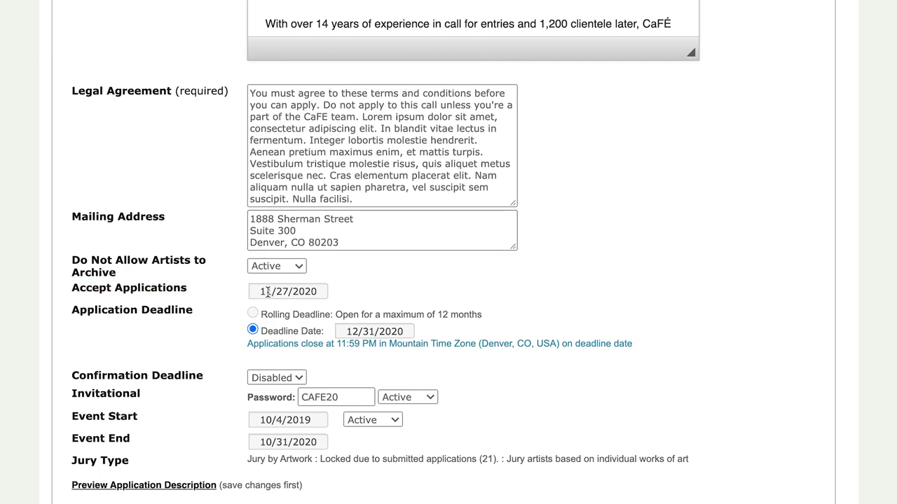
scroll(268, 292, "up", 8)
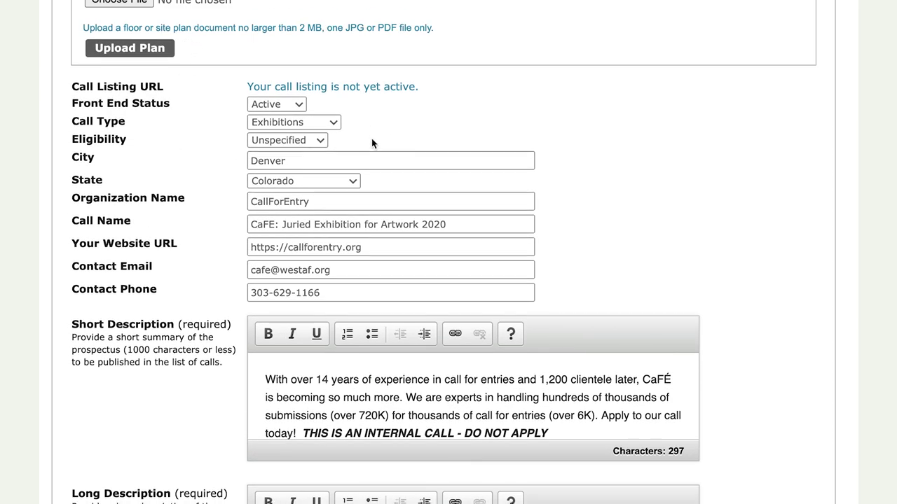
scroll(371, 138, "down", 8)
left_click(91, 424)
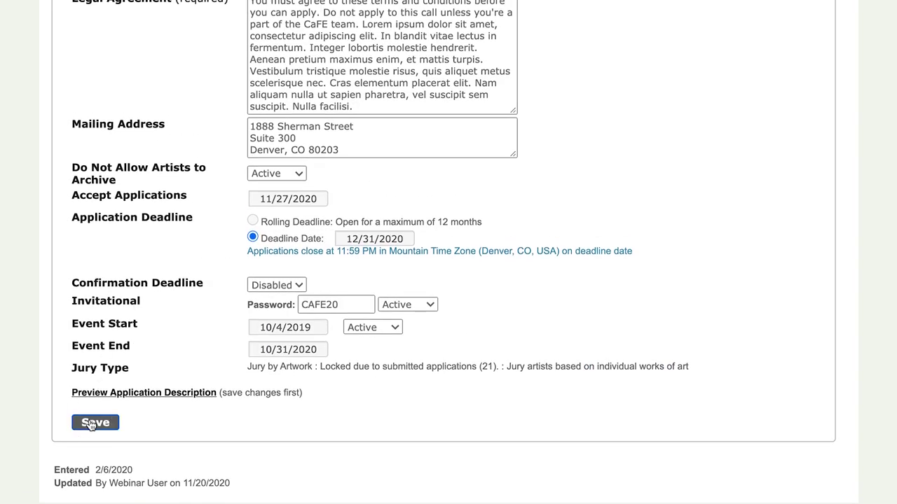
Review the Event Information form: Active status, accepting 11/27/2020, deadline 12/31/2020.
left_click(89, 406)
scroll(91, 410, "down", 6)
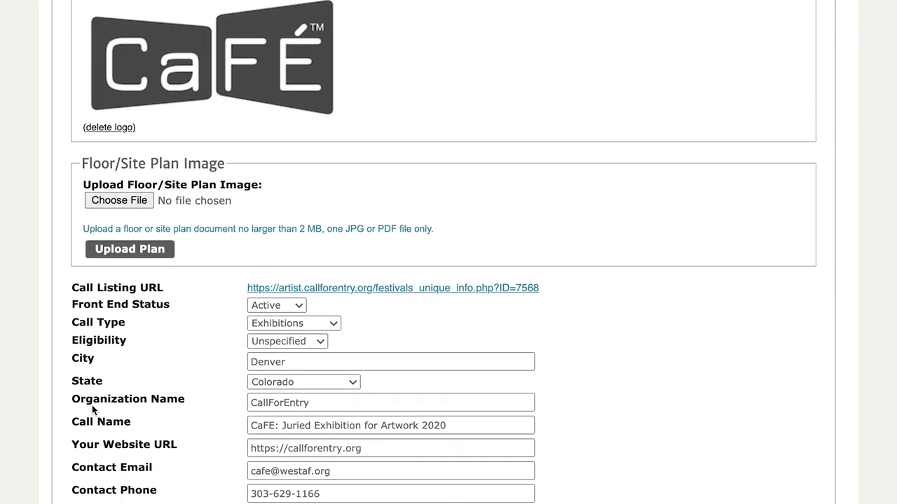
scroll(92, 410, "down", 1)
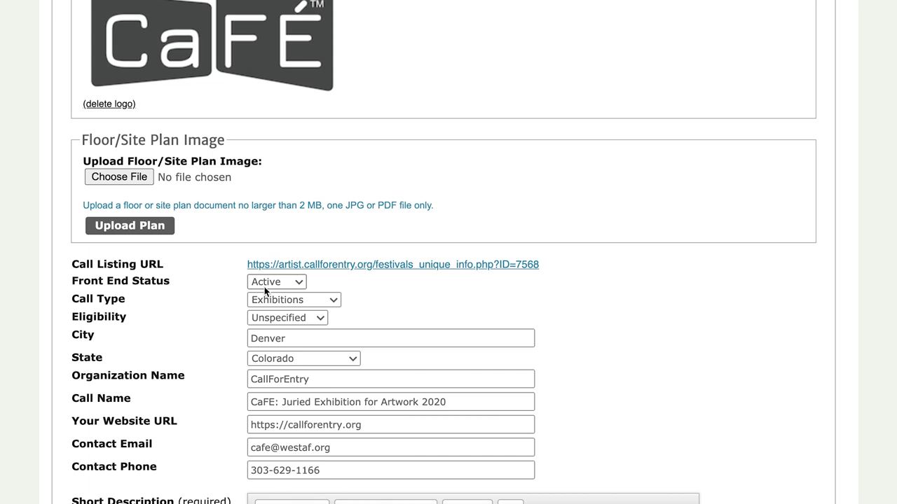
scroll(264, 287, "down", 10)
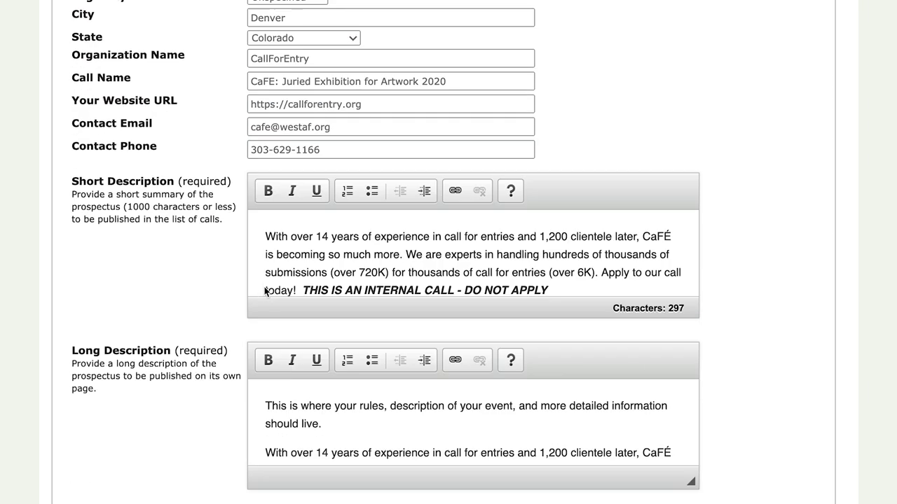
scroll(196, 379, "down", 5)
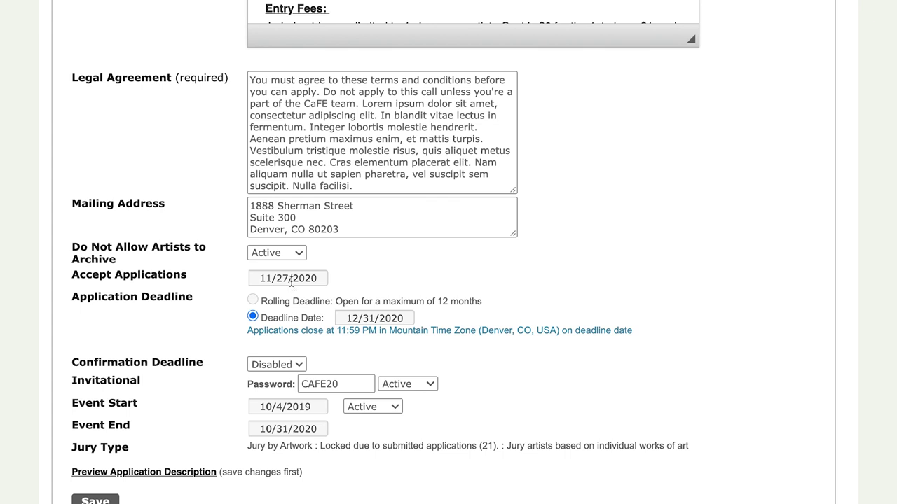
scroll(291, 281, "up", 8)
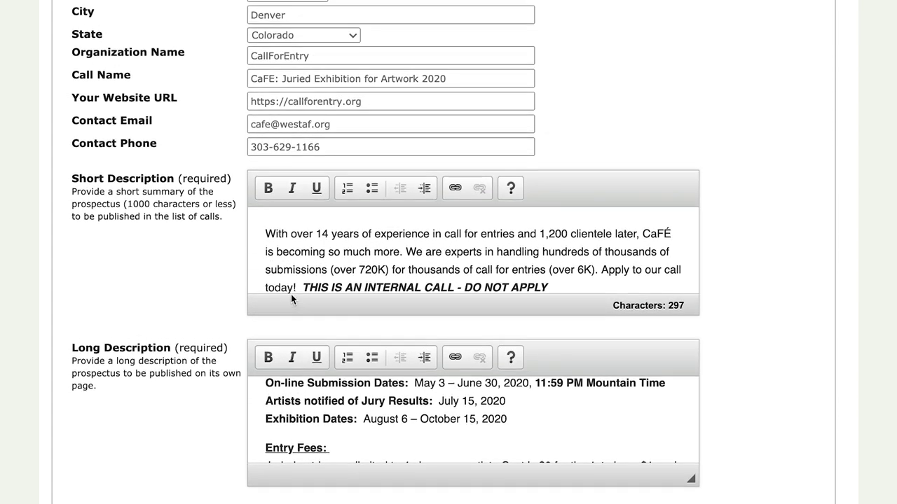
scroll(291, 297, "up", 1)
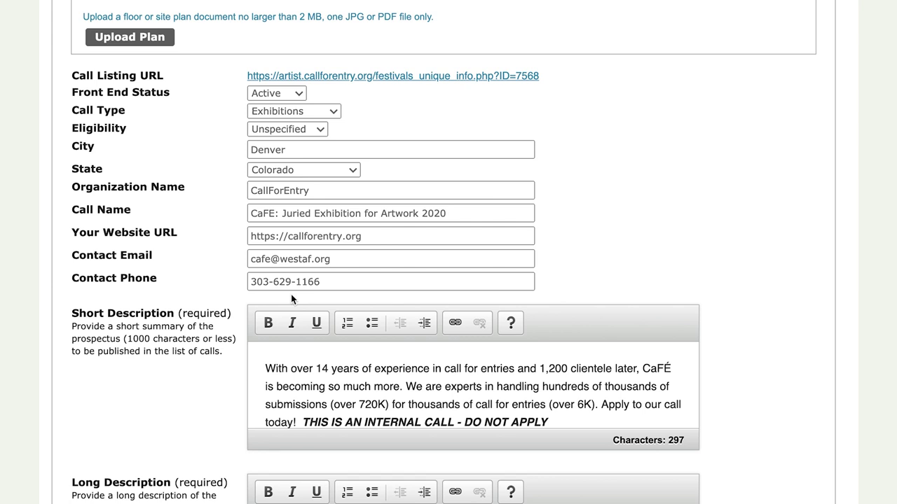
scroll(291, 299, "up", 4)
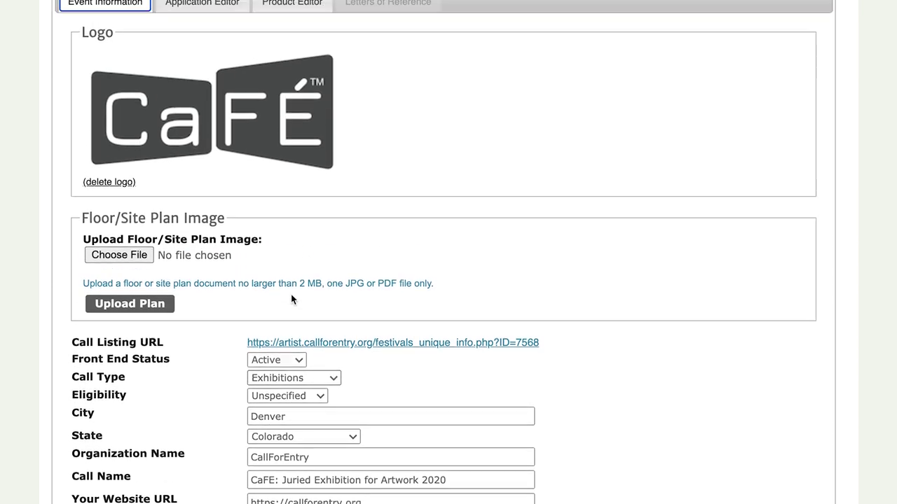
scroll(291, 299, "up", 1)
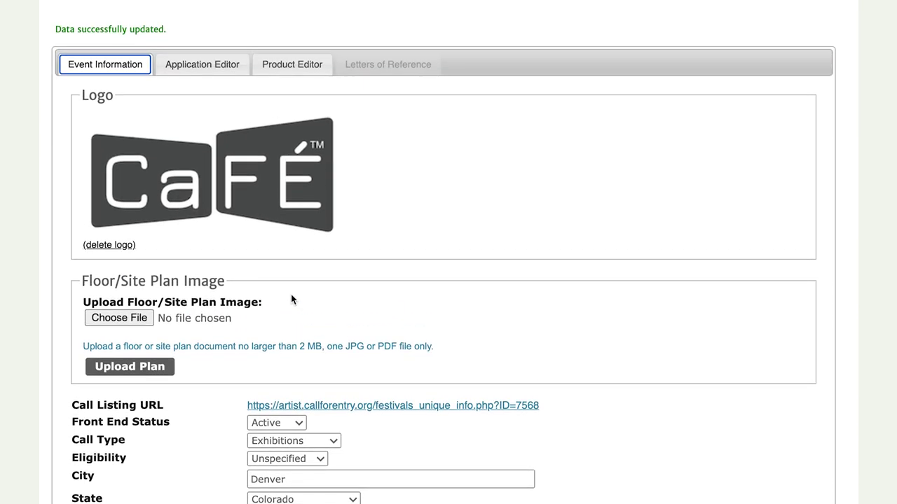
left_click(476, 406)
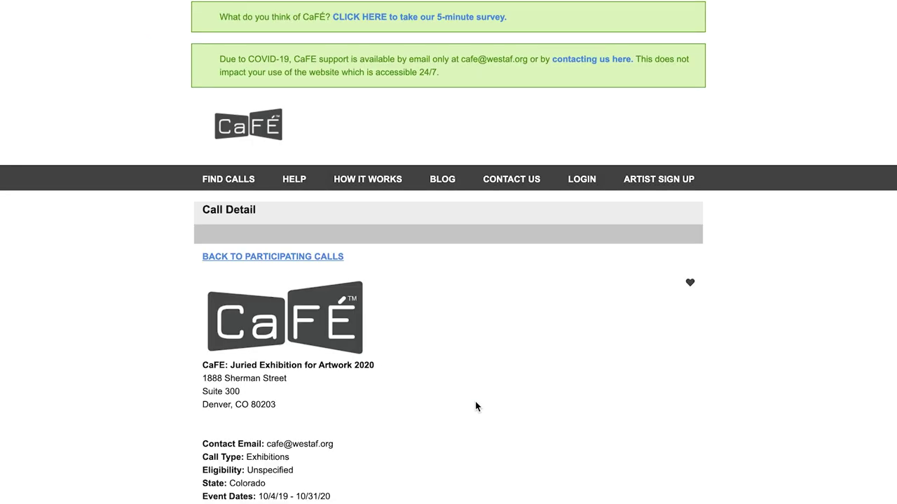
scroll(475, 407, "down", 3)
scroll(475, 402, "down", 1)
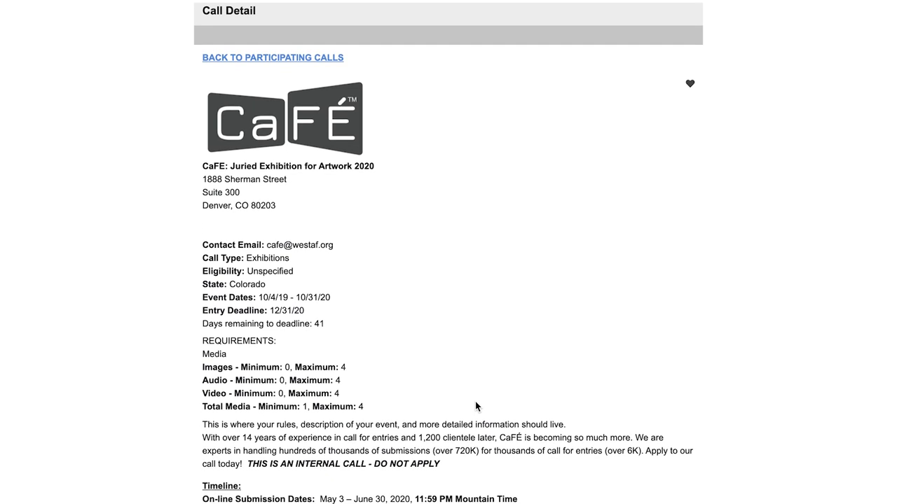
scroll(475, 405, "down", 3)
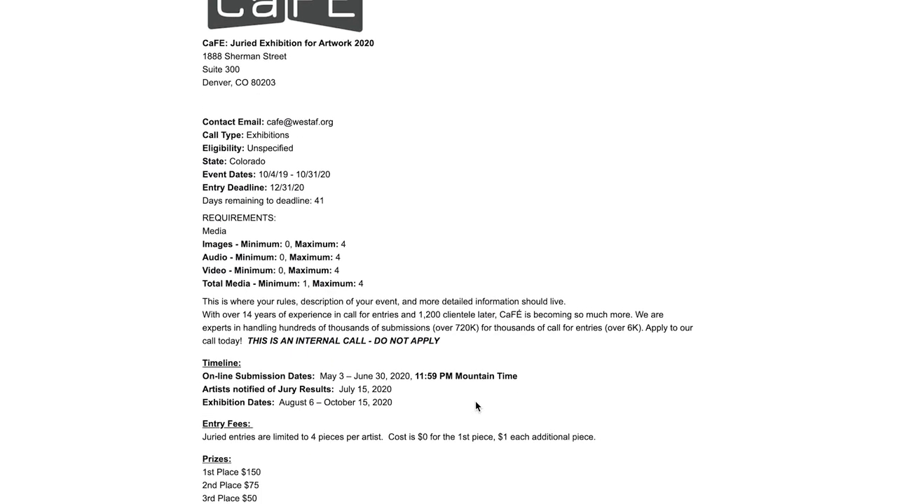
scroll(475, 406, "down", 8)
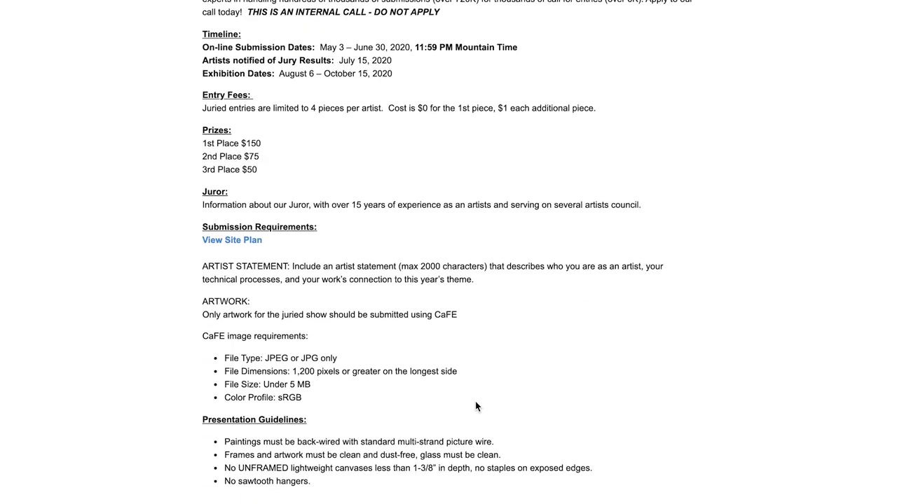
scroll(475, 407, "down", 3)
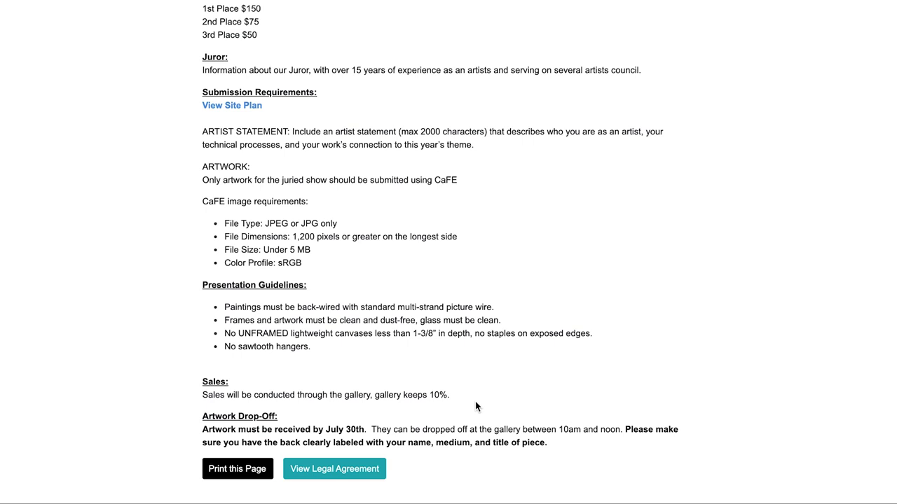
scroll(475, 406, "up", 10)
scroll(475, 410, "up", 5)
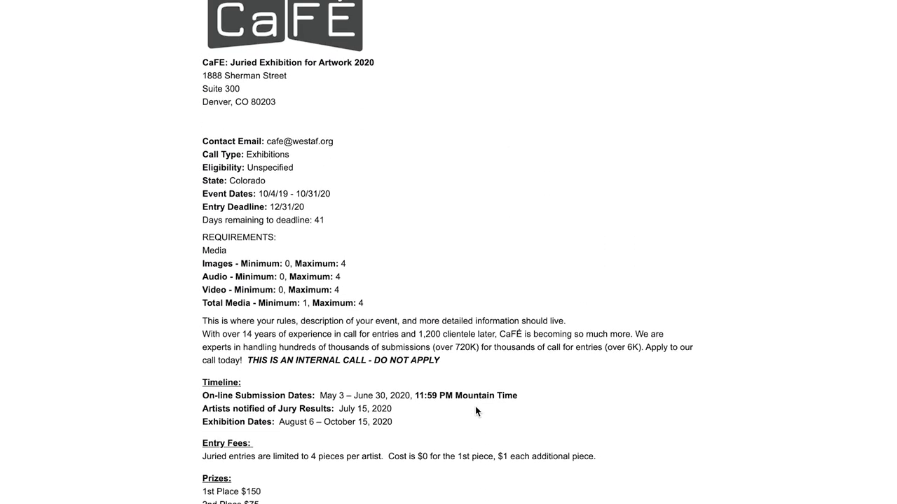
scroll(475, 411, "up", 2)
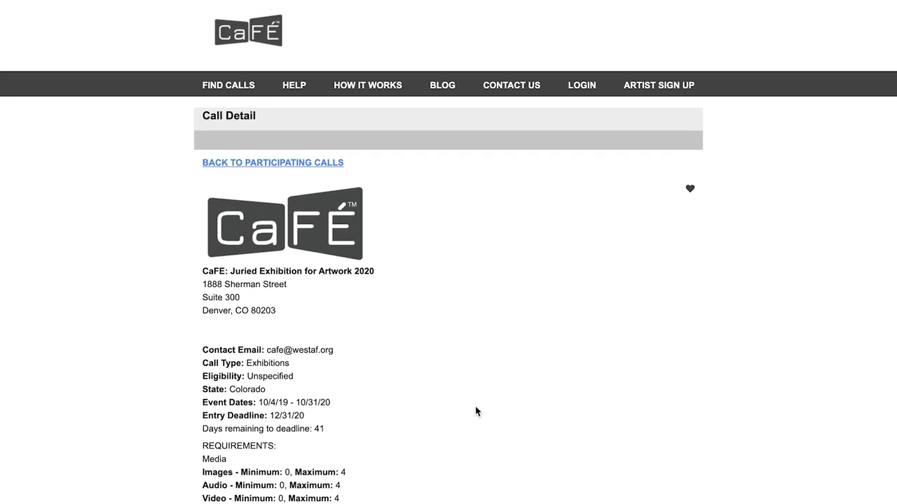
scroll(314, 405, "down", 4)
scroll(313, 405, "up", 3)
scroll(313, 405, "up", 2)
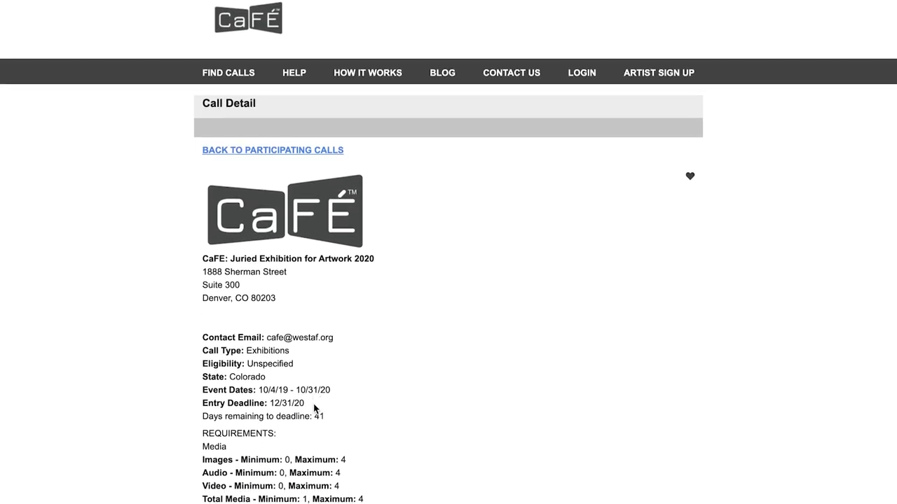
scroll(313, 408, "down", 1)
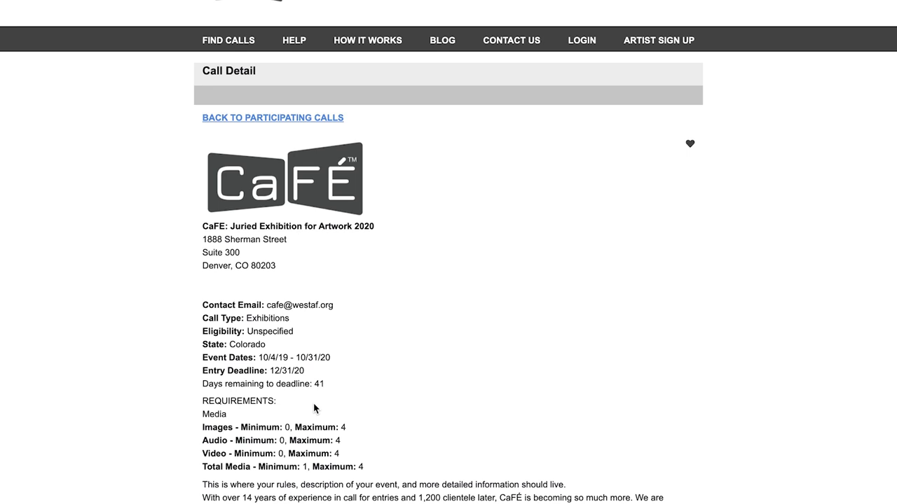
scroll(313, 408, "down", 2)
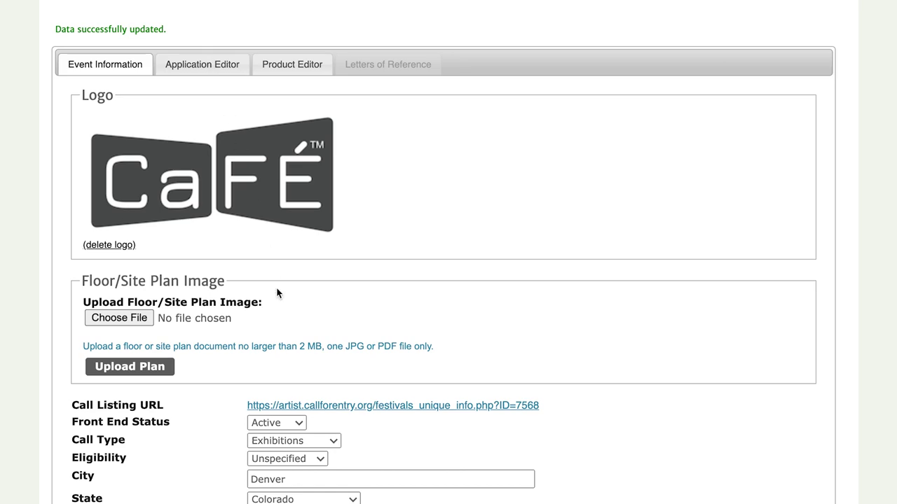
scroll(277, 292, "down", 3)
scroll(277, 293, "down", 10)
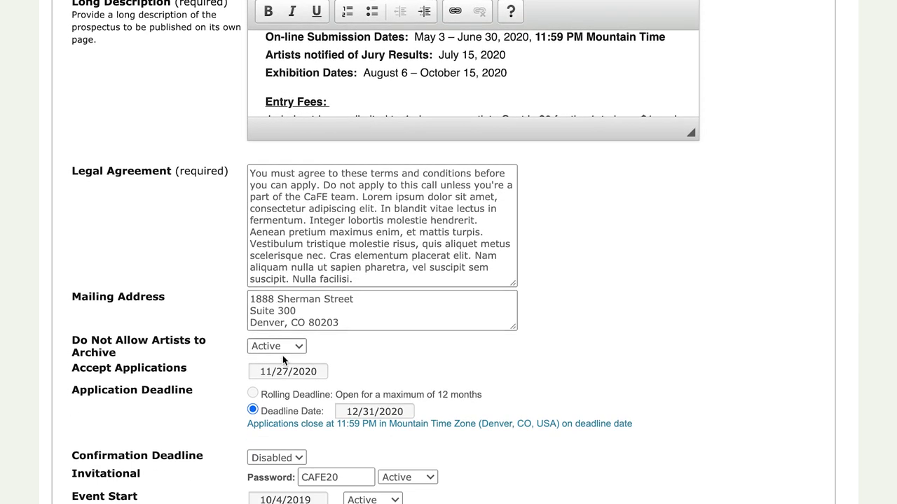
Change the Accept Applications date back to 11/19/2020 and save the call.
left_click(284, 371)
left_click(414, 267)
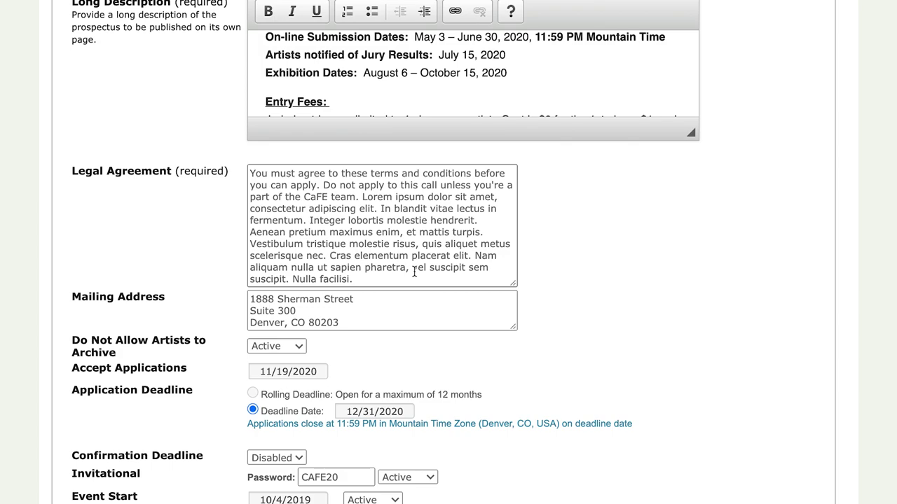
scroll(216, 381, "down", 3)
left_click(97, 466)
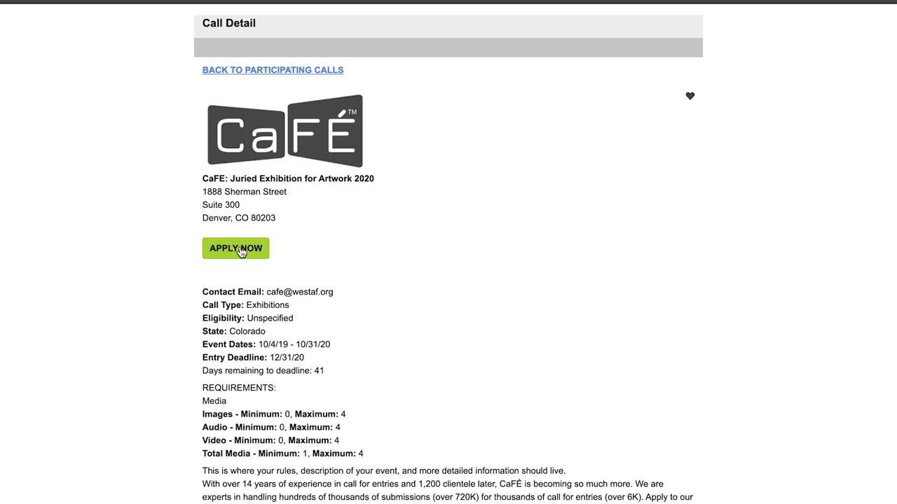
scroll(265, 317, "down", 5)
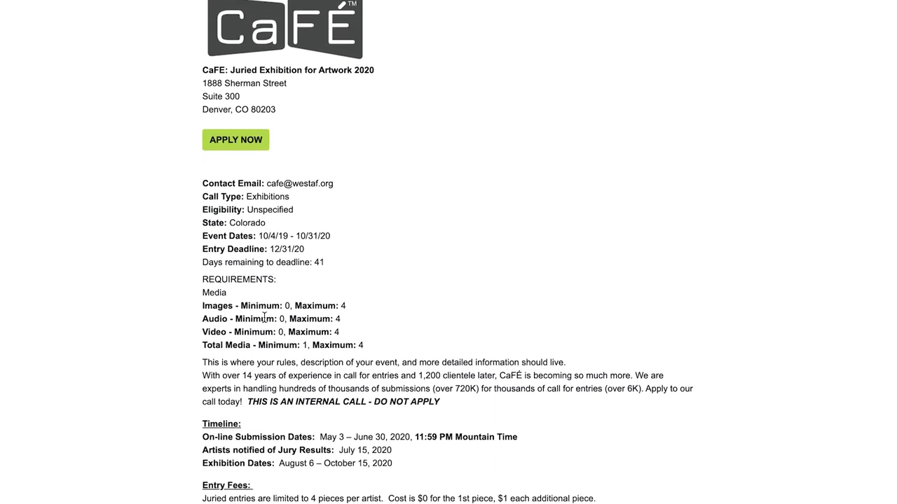
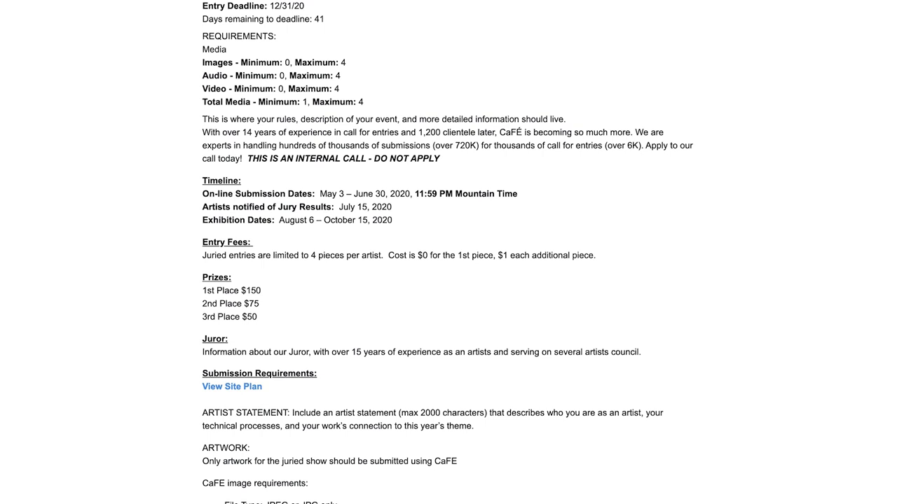
Scroll up the call detail page to review its deadline, media requirements, fees and prizes.
scroll(363, 56, "up", 4)
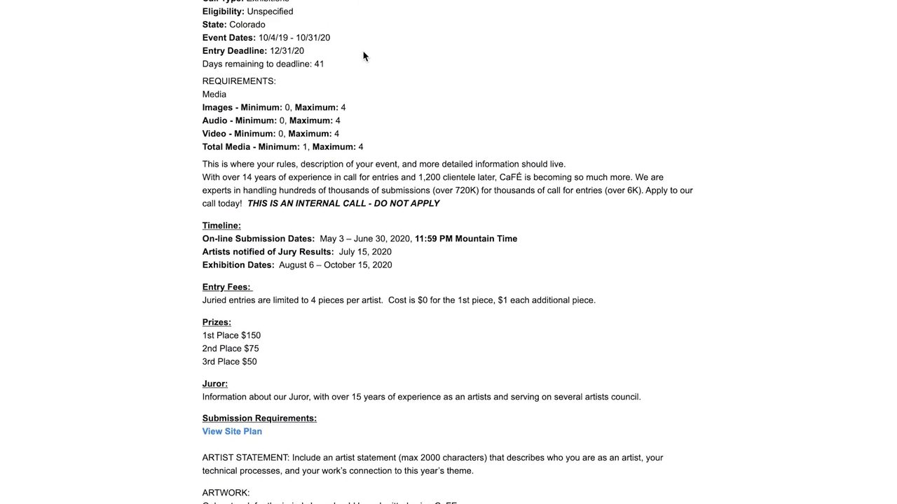
scroll(362, 56, "up", 2)
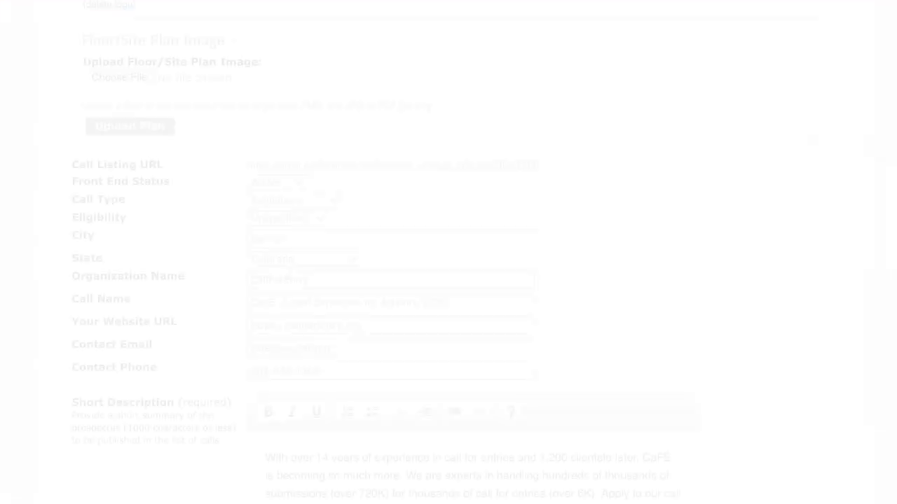
Go to the Application Editor and scroll to the Application Custom Questions table.
scroll(290, 272, "up", 3)
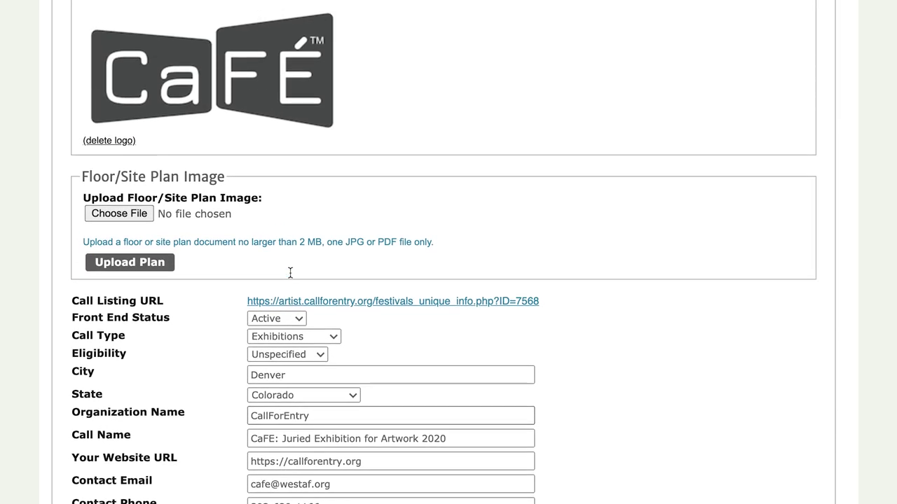
scroll(290, 272, "up", 3)
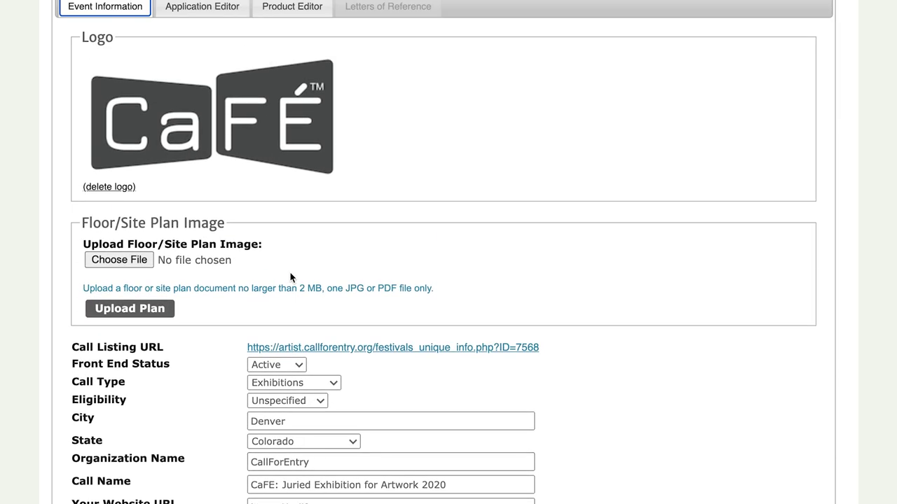
scroll(291, 278, "up", 1)
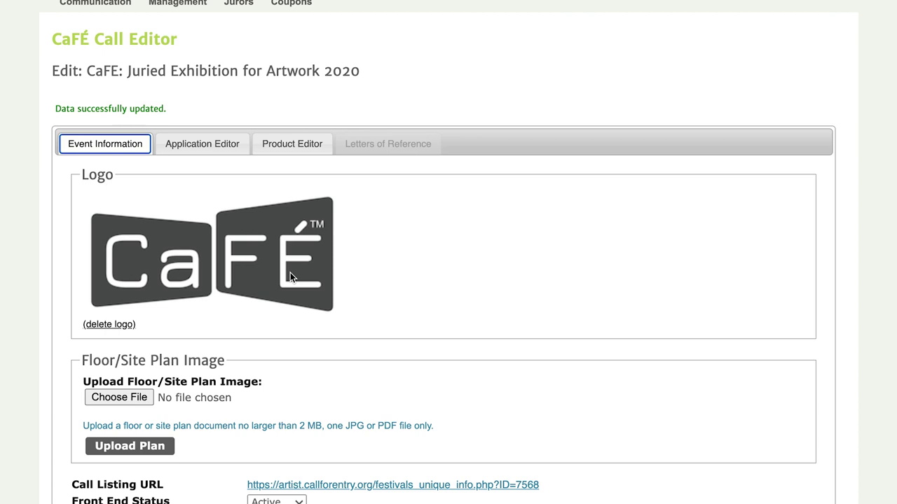
left_click(213, 153)
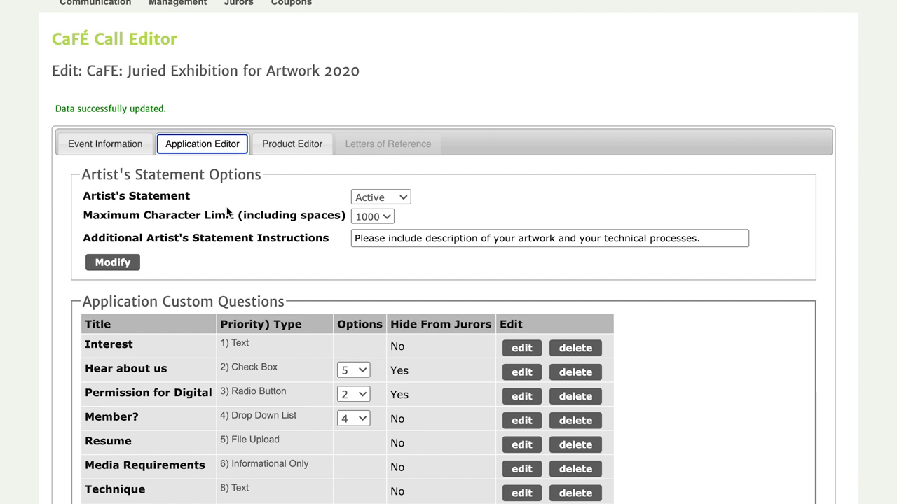
scroll(226, 207, "down", 3)
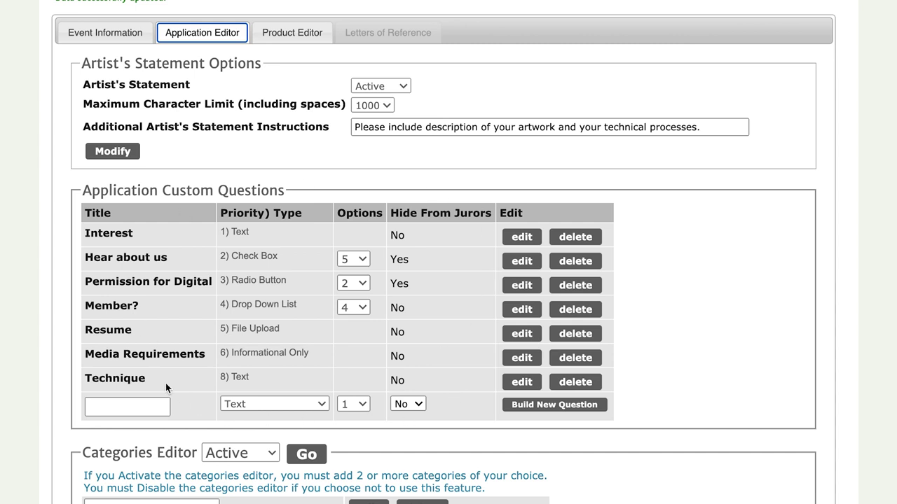
scroll(166, 383, "down", 1)
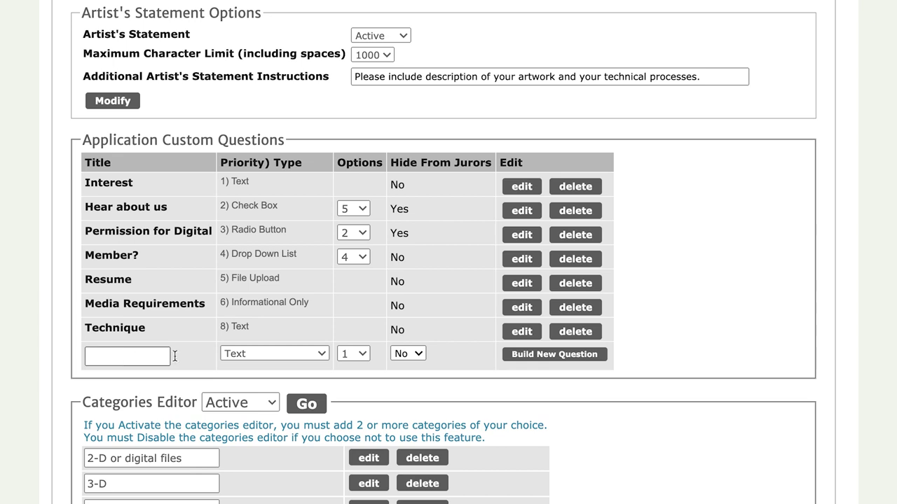
Build a new Informational Only question titled 'Address Verification'.
left_click(156, 353)
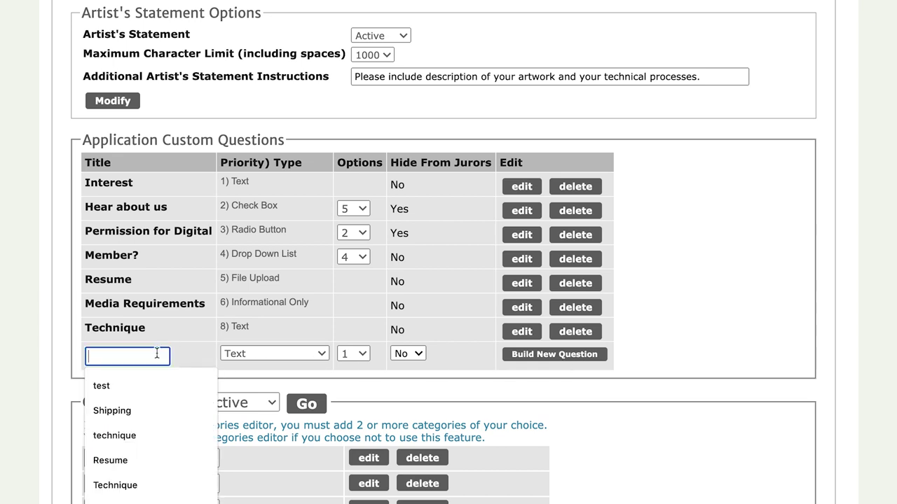
type("Addre")
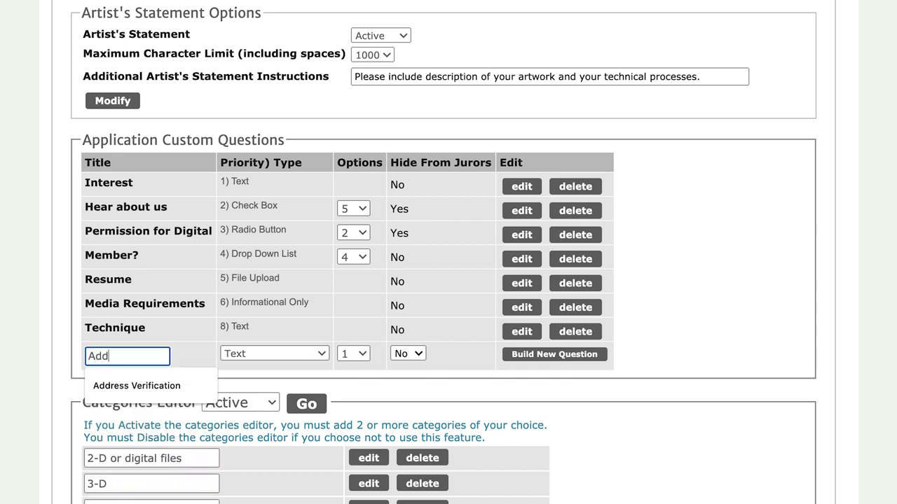
left_click(166, 385)
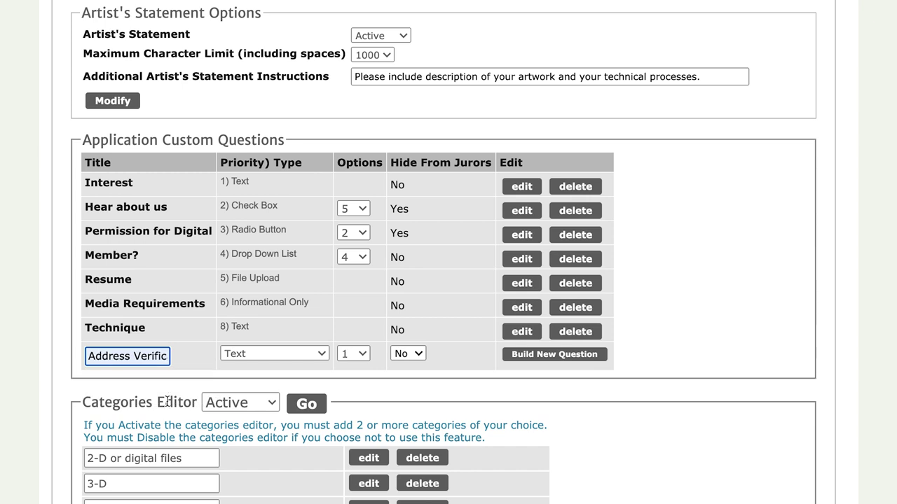
left_click(243, 353)
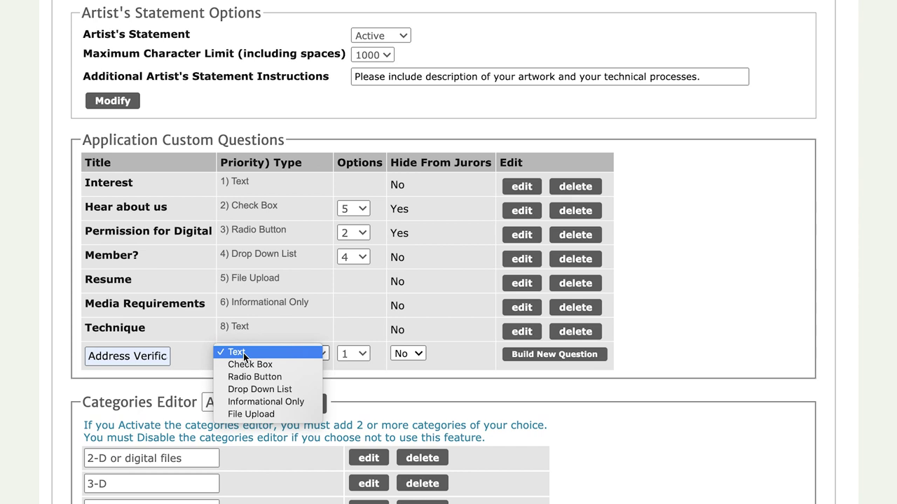
left_click(247, 399)
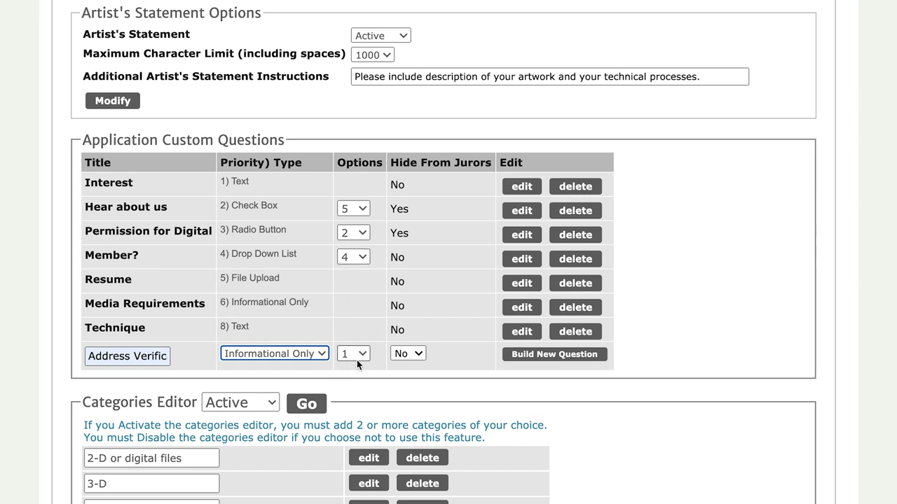
left_click(524, 360)
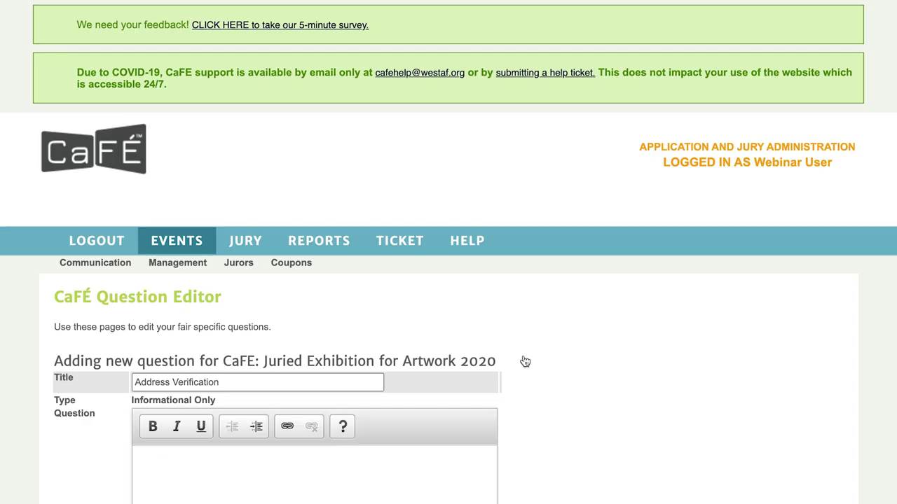
scroll(524, 361, "down", 4)
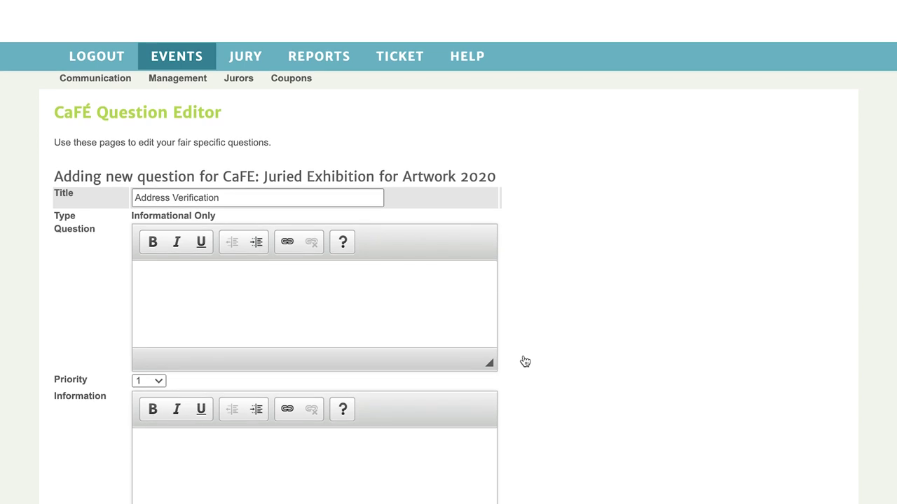
scroll(524, 361, "down", 1)
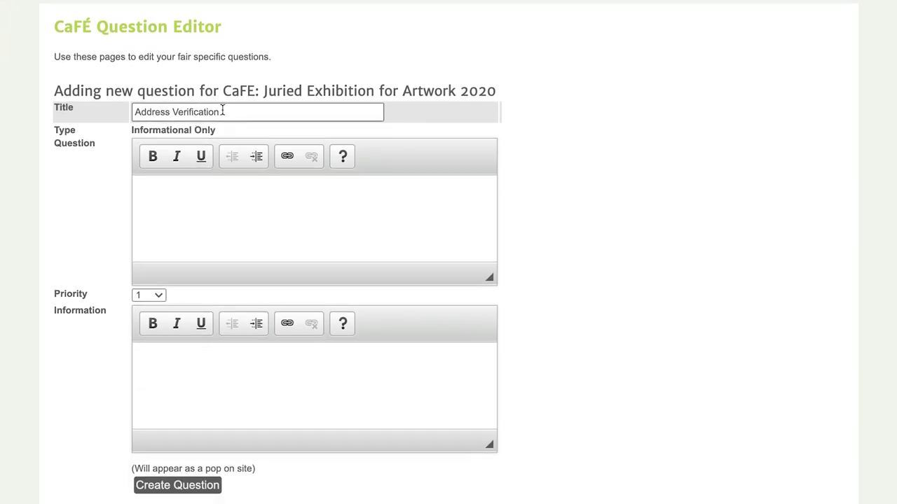
scroll(149, 227, "down", 1)
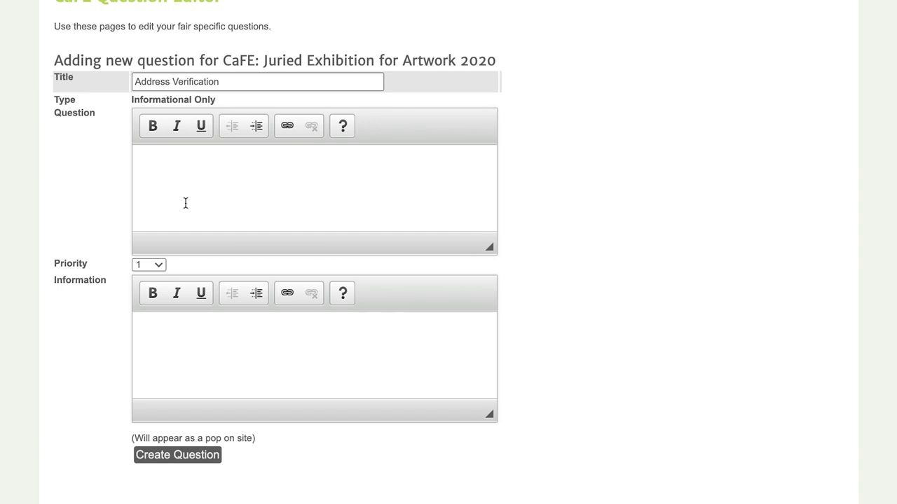
left_click(169, 351)
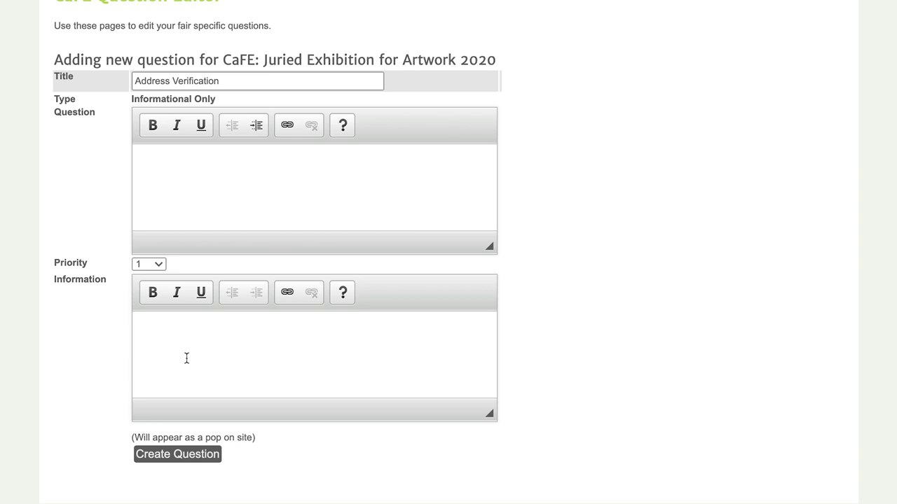
left_click(209, 180)
left_click(159, 265)
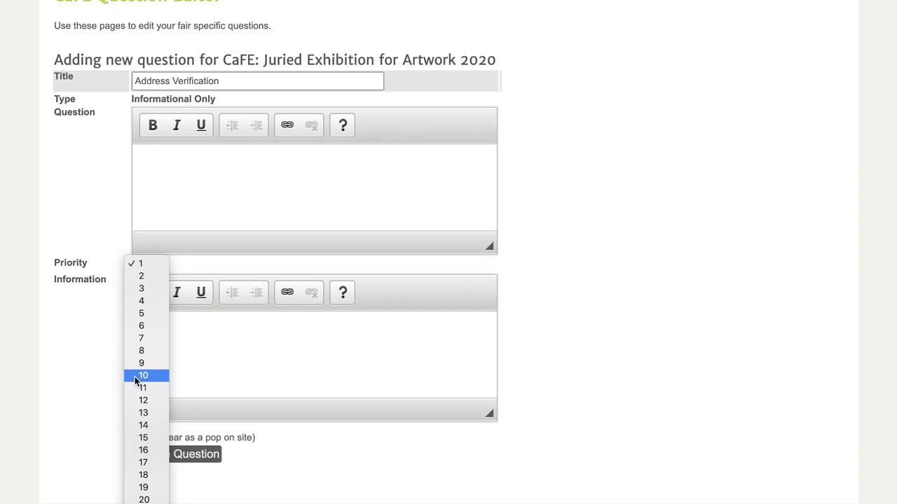
left_click(143, 265)
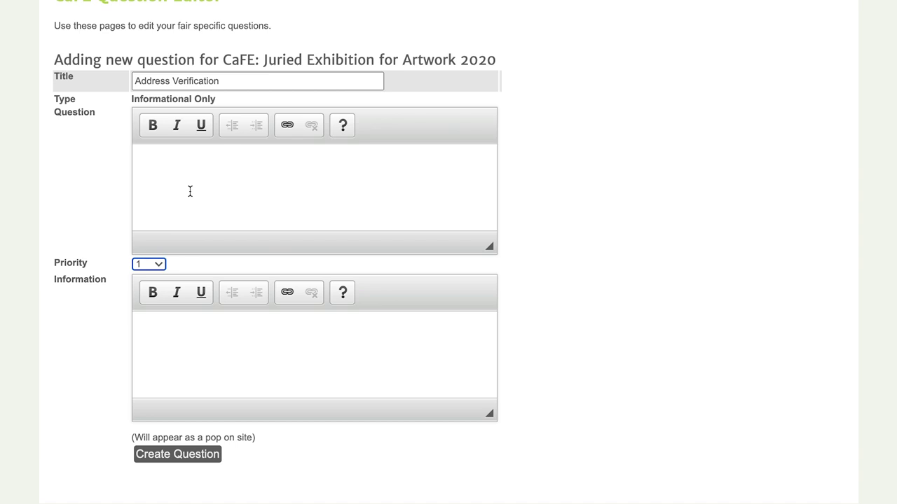
scroll(190, 192, "up", 1)
Enter the question text 'Please verify your CaFÉ profile is up to date with your current mailing address.'.
left_click(187, 209)
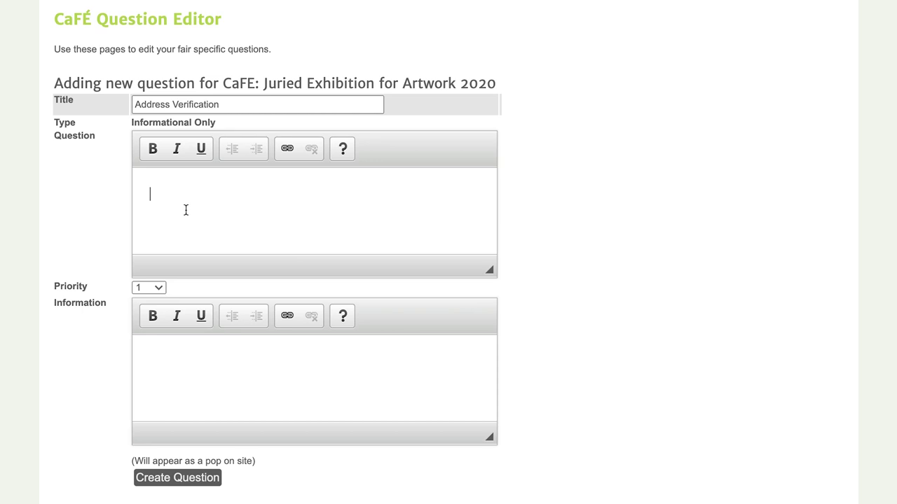
type("Please verify y")
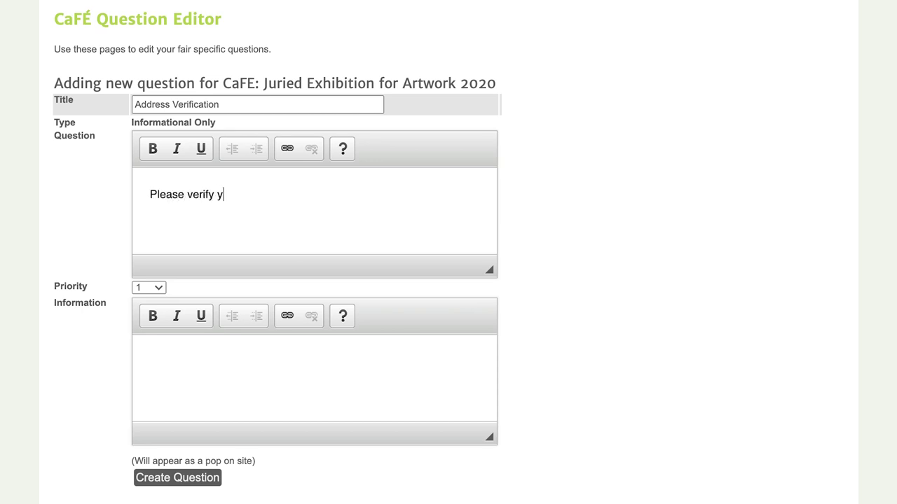
type("our CaFÉ profi")
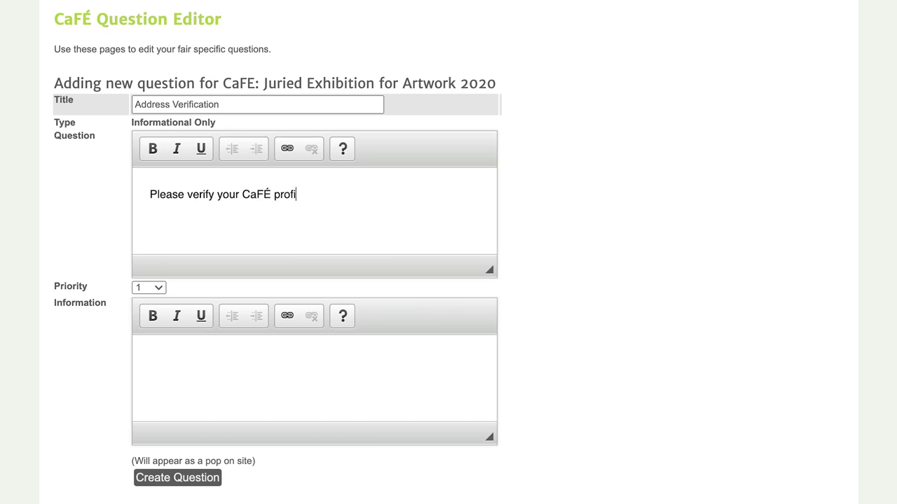
type("le is  up to date with your v")
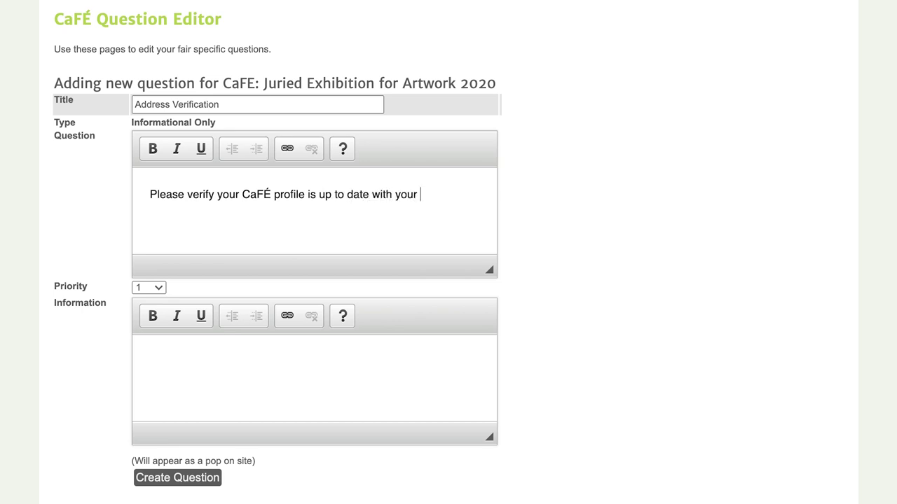
key("BackSpace")
type("current mailing address.")
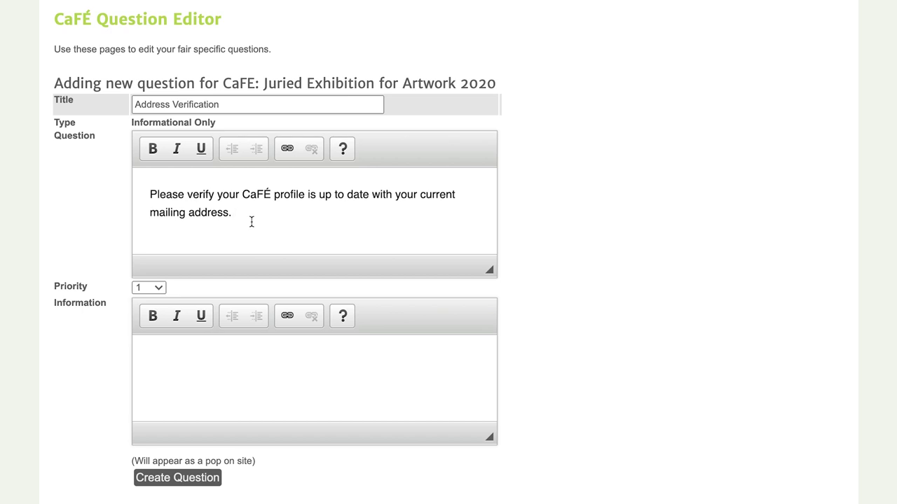
Keep the priority at 1 and create the question.
left_click(153, 288)
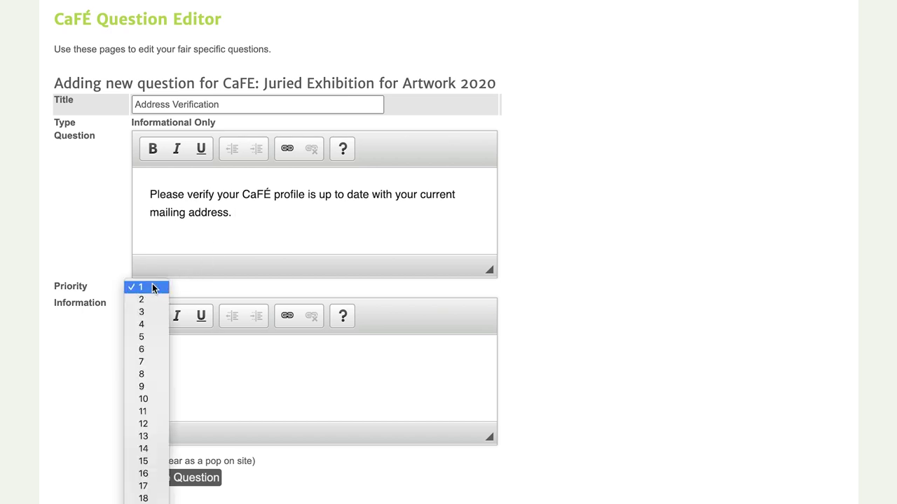
left_click(152, 284)
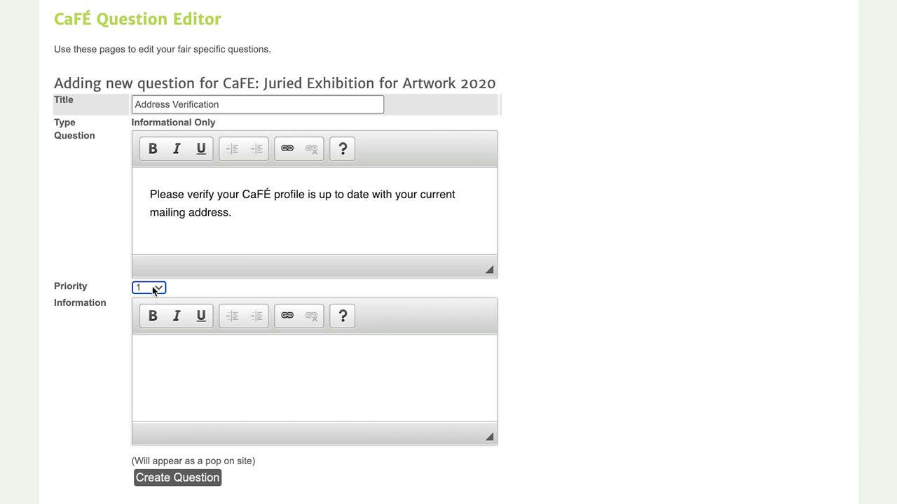
left_click(168, 478)
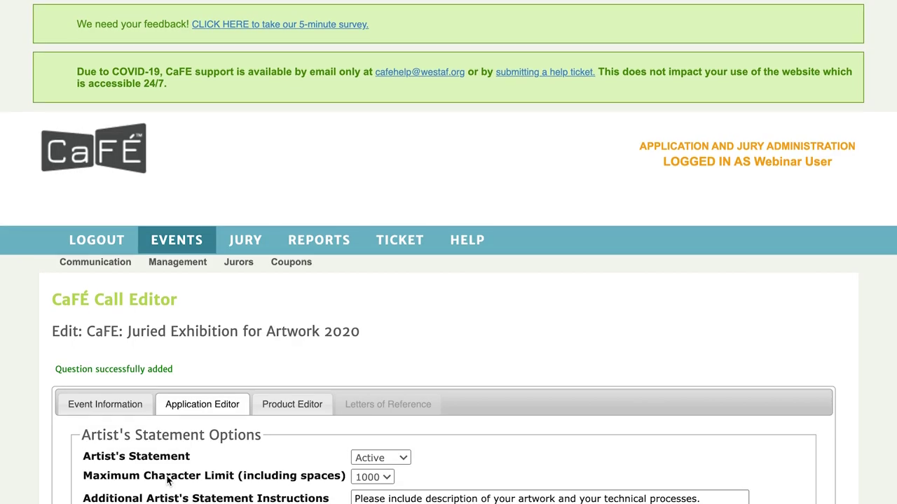
Scroll down to confirm Address Verification is listed first in the custom questions table.
scroll(168, 479, "down", 5)
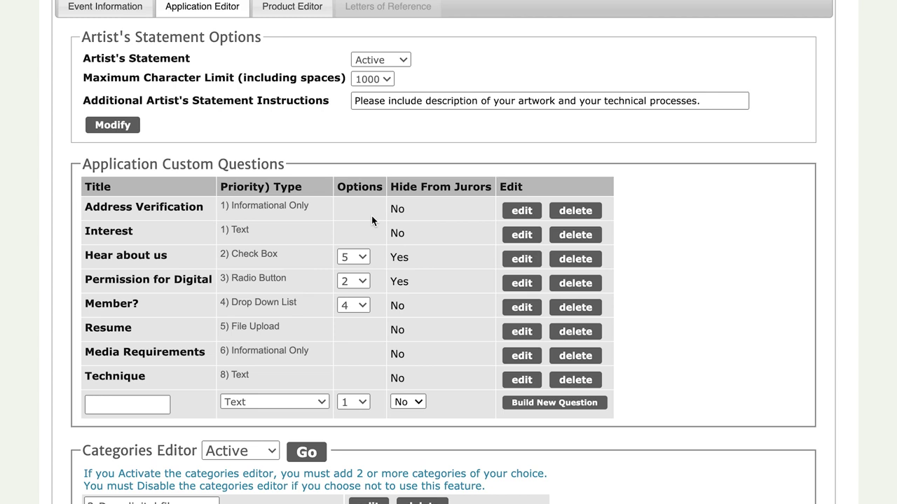
scroll(372, 216, "down", 6)
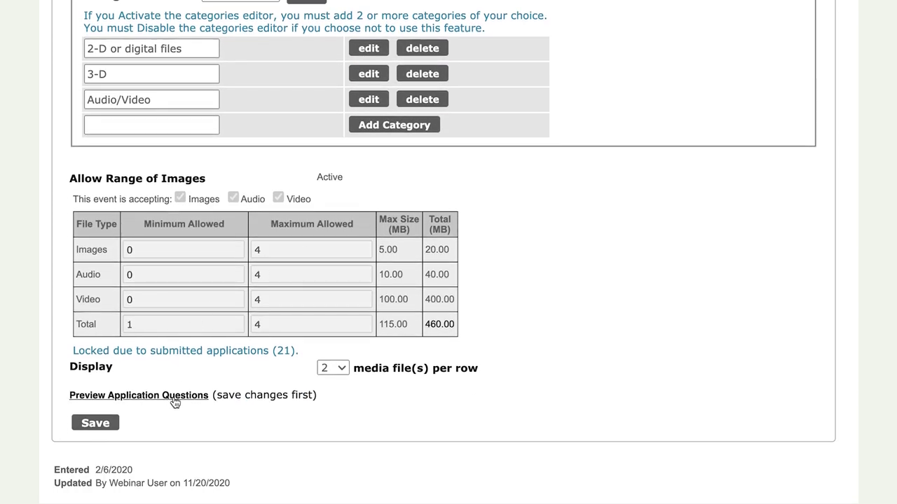
Preview the application questions and select the address verification sentence to check its formatting.
left_click(174, 397)
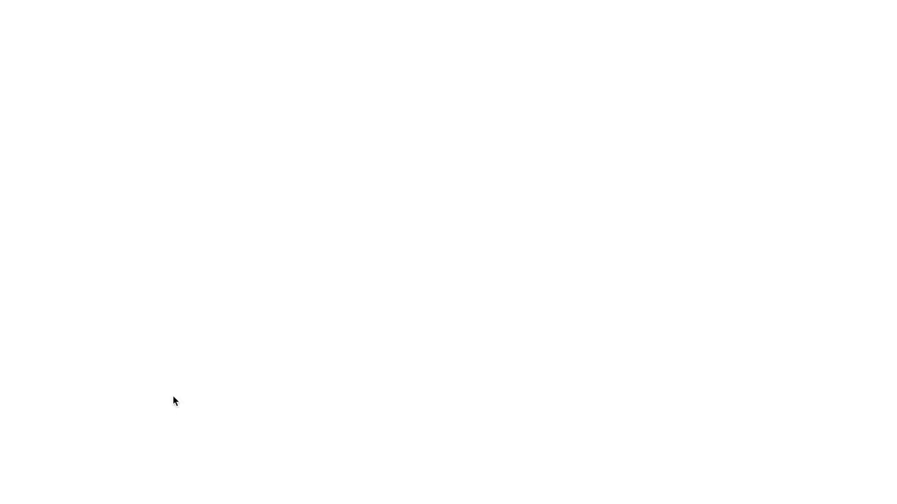
scroll(173, 401, "down", 3)
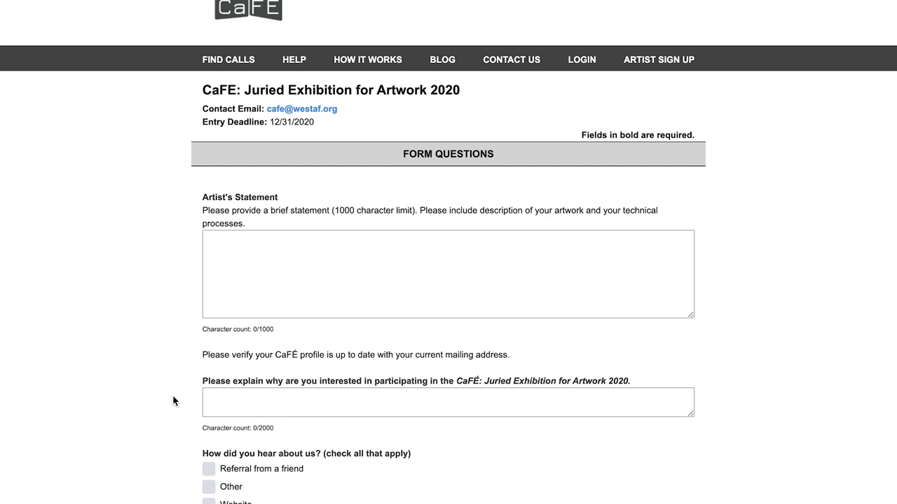
scroll(174, 401, "down", 1)
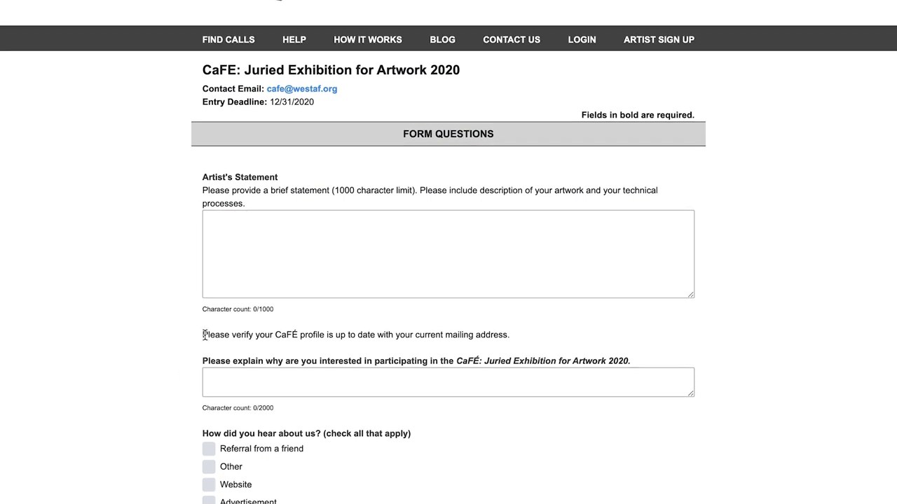
left_click_drag(204, 335, 524, 335)
scroll(523, 335, "down", 3)
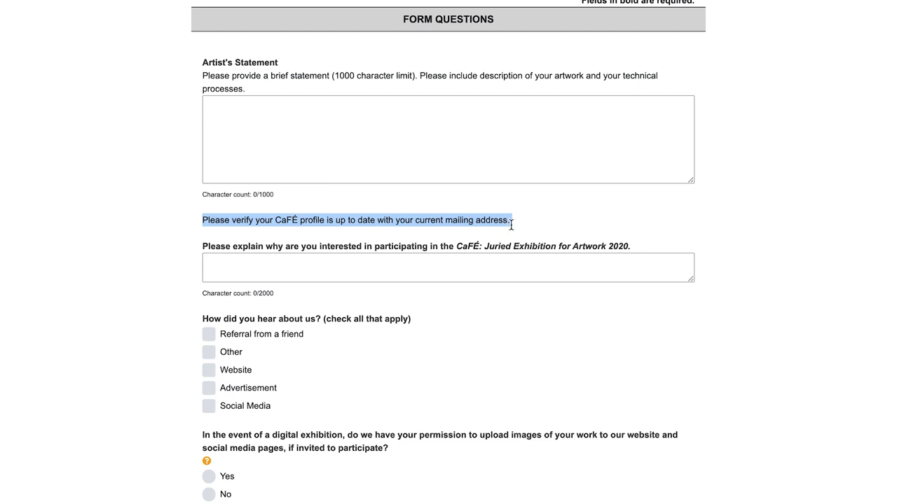
Close the preview, make the Address Verification question text bold, and save the update.
left_click(271, 226)
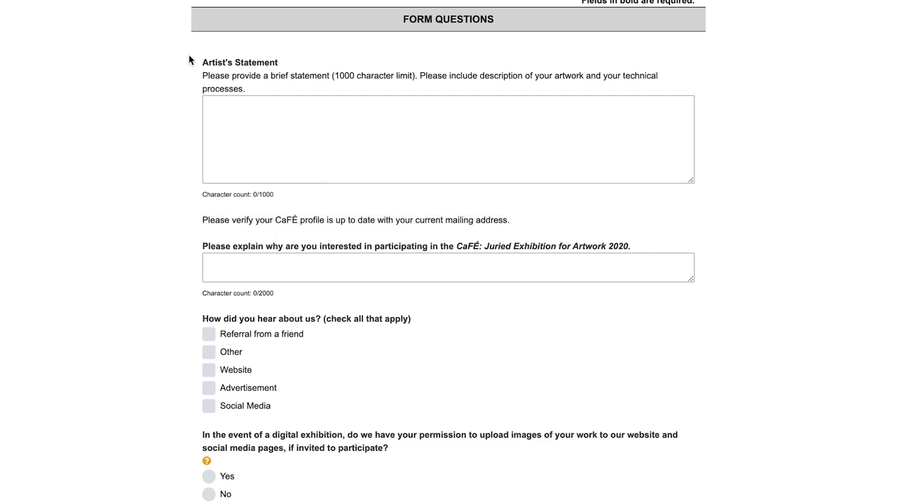
key("ctrl+w")
scroll(170, 196, "up", 6)
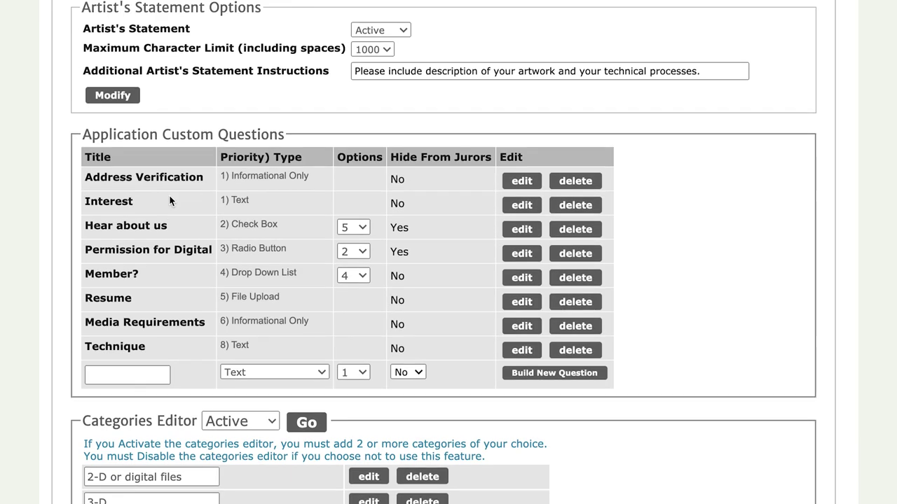
left_click(523, 180)
scroll(369, 338, "down", 3)
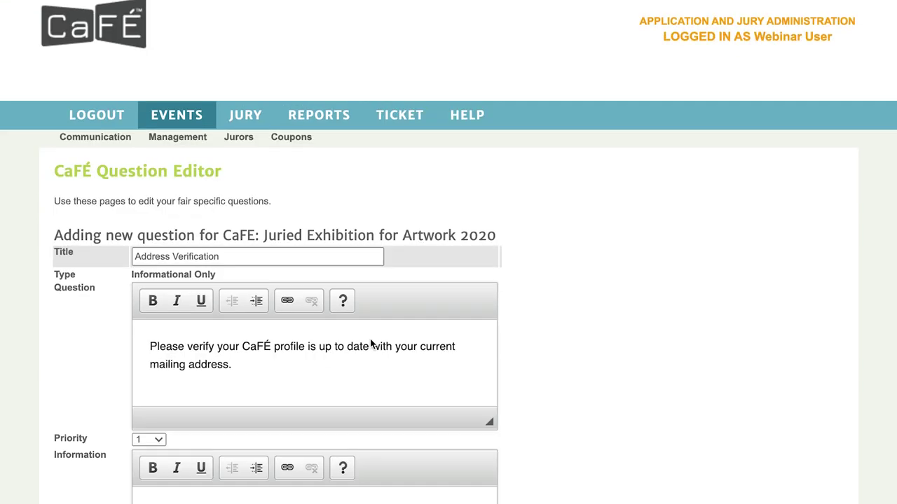
left_click_drag(262, 342, 144, 326)
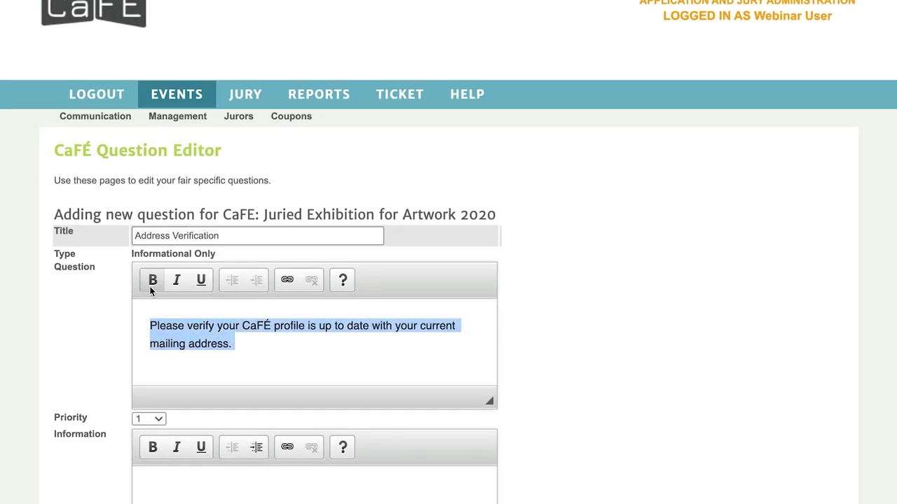
left_click(151, 284)
left_click(261, 341)
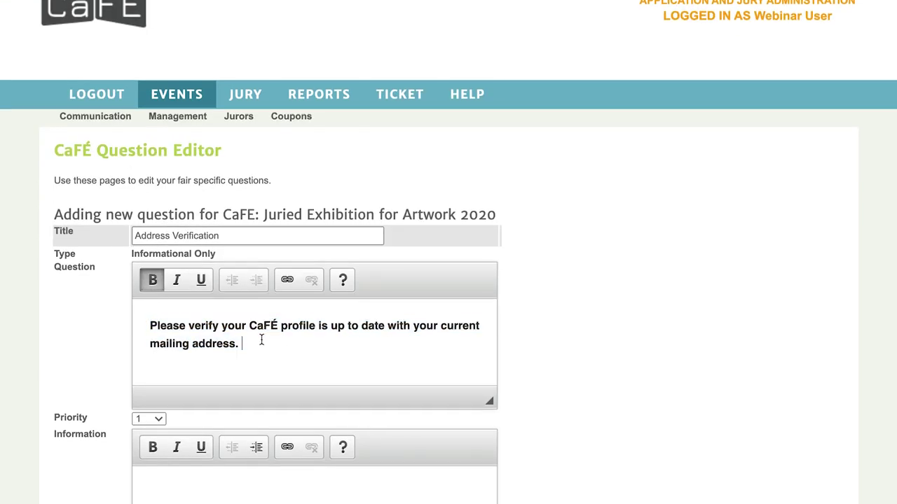
scroll(262, 341, "down", 2)
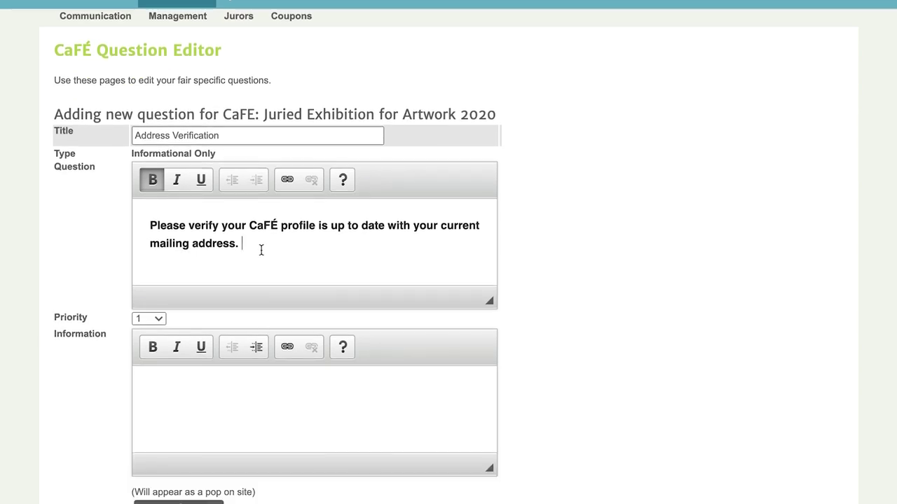
left_click(178, 502)
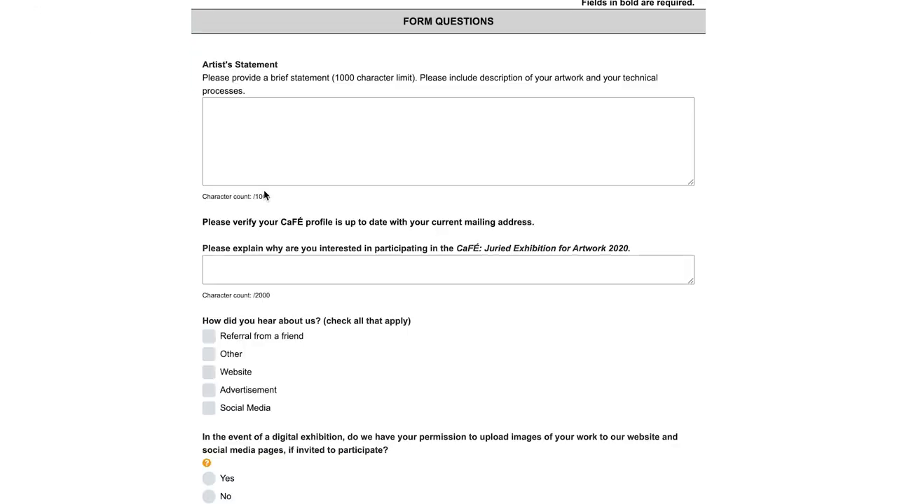
scroll(286, 218, "up", 1)
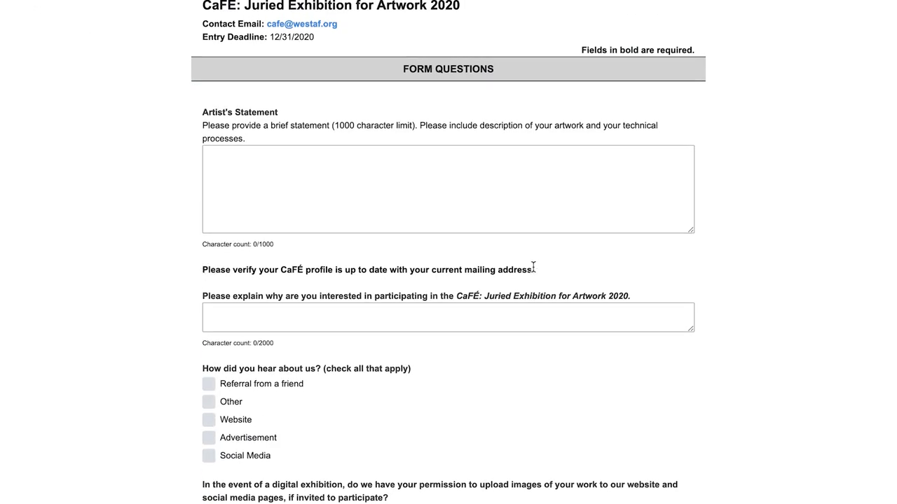
scroll(533, 266, "down", 7)
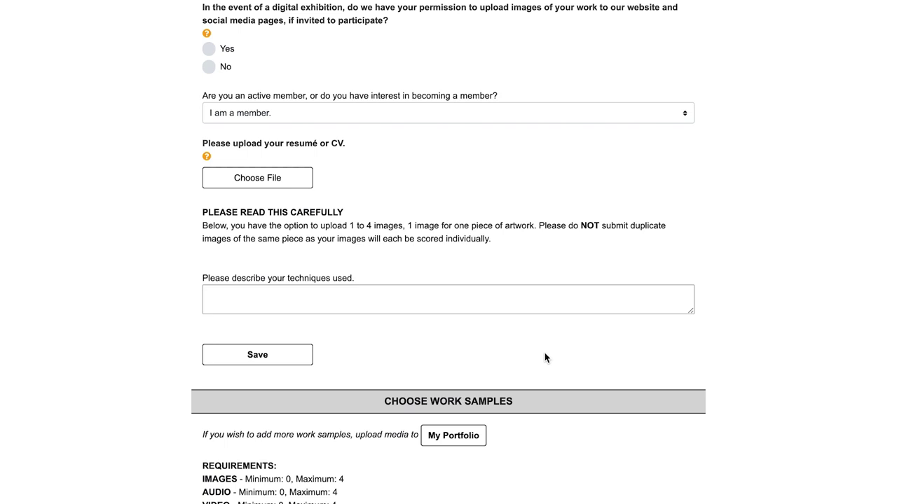
scroll(533, 347, "down", 2)
scroll(322, 244, "down", 2)
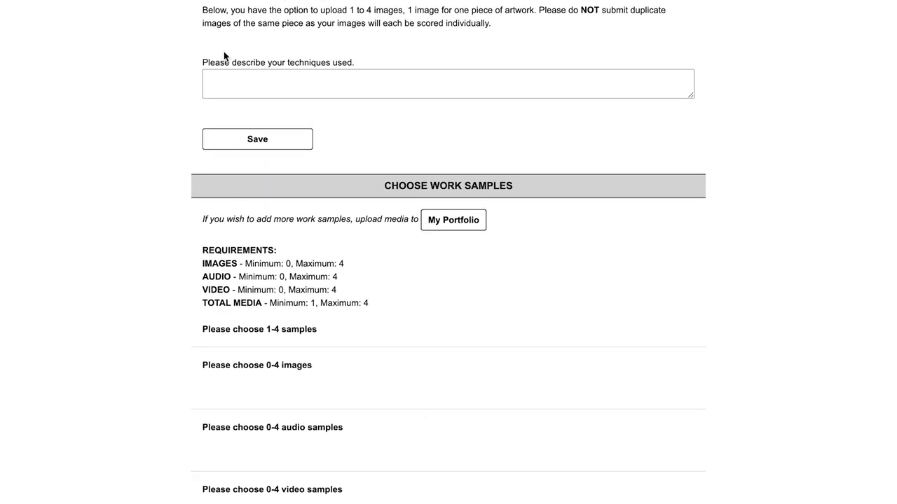
scroll(312, 260, "up", 2)
scroll(313, 262, "up", 3)
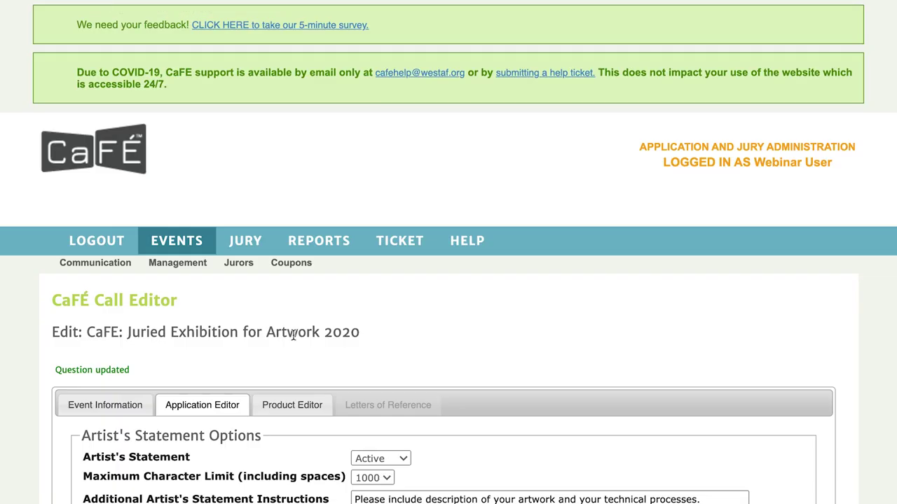
scroll(293, 340, "down", 3)
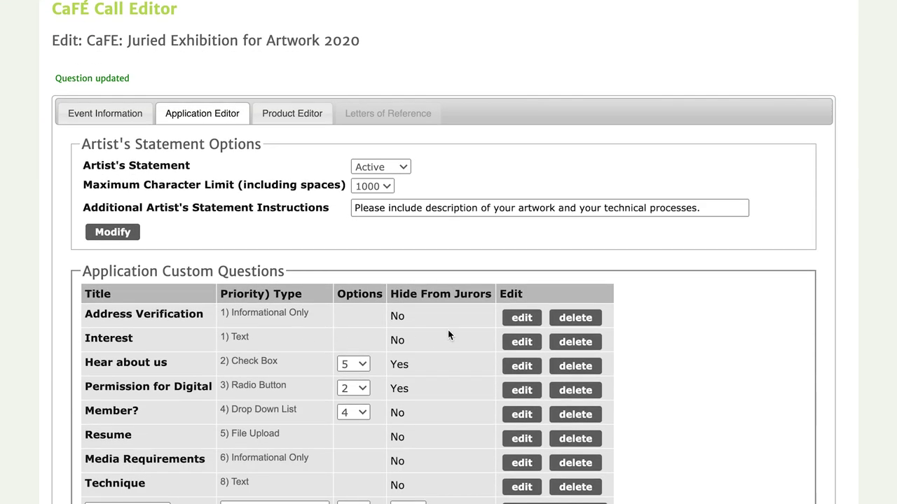
left_click(522, 318)
scroll(523, 322, "down", 4)
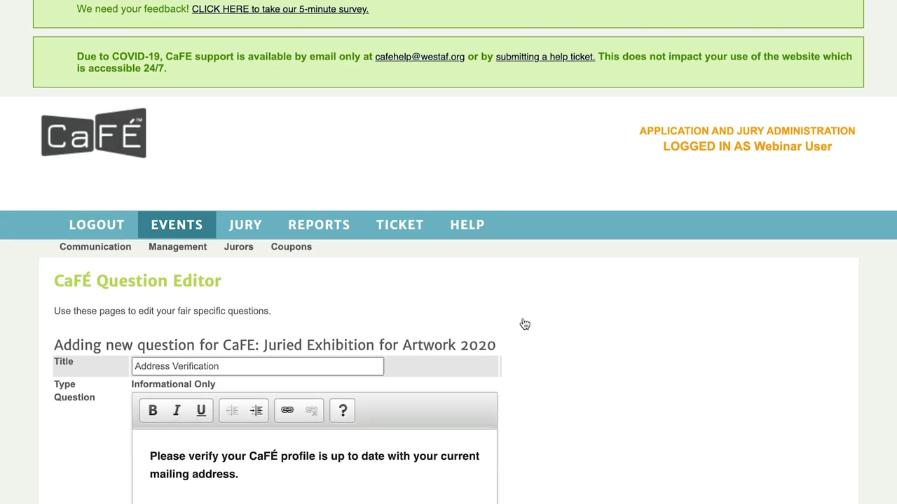
left_click_drag(249, 363, 315, 362)
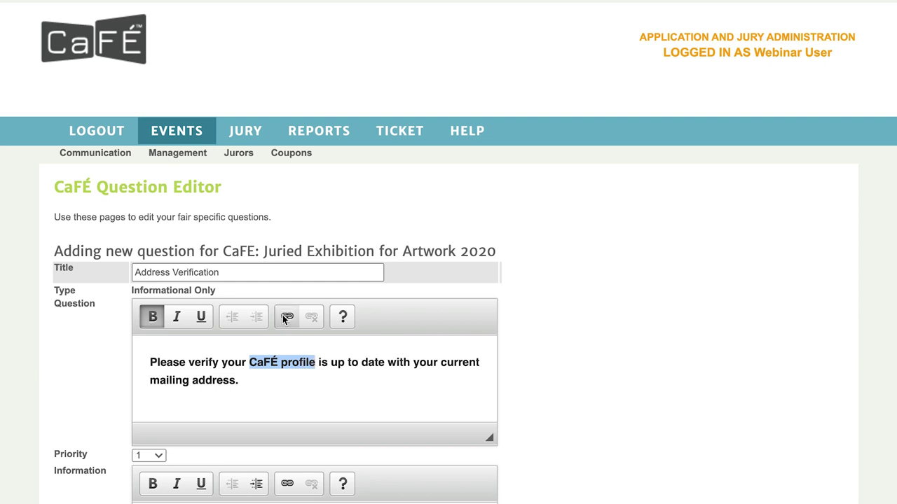
left_click(285, 317)
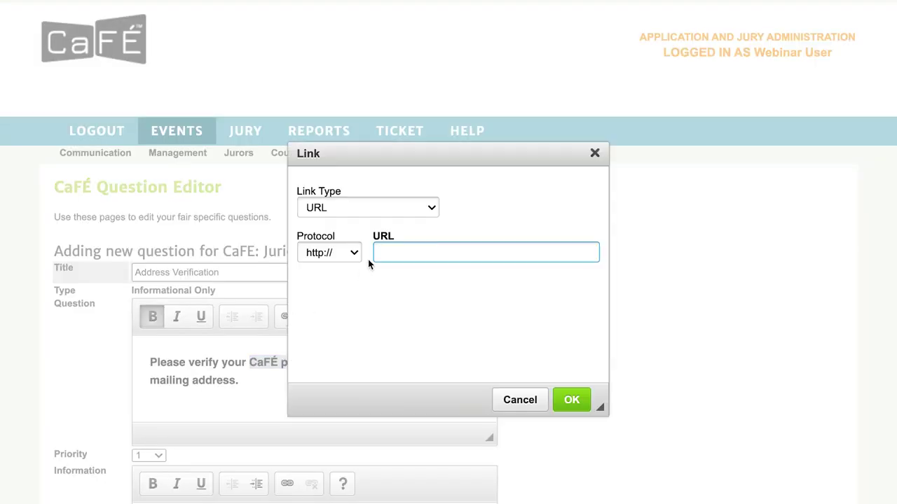
left_click(518, 400)
scroll(401, 400, "down", 3)
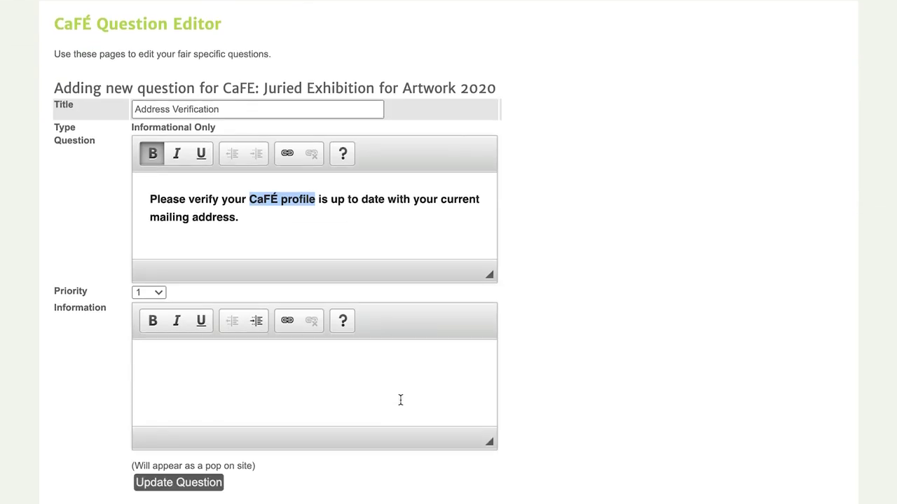
scroll(401, 400, "down", 1)
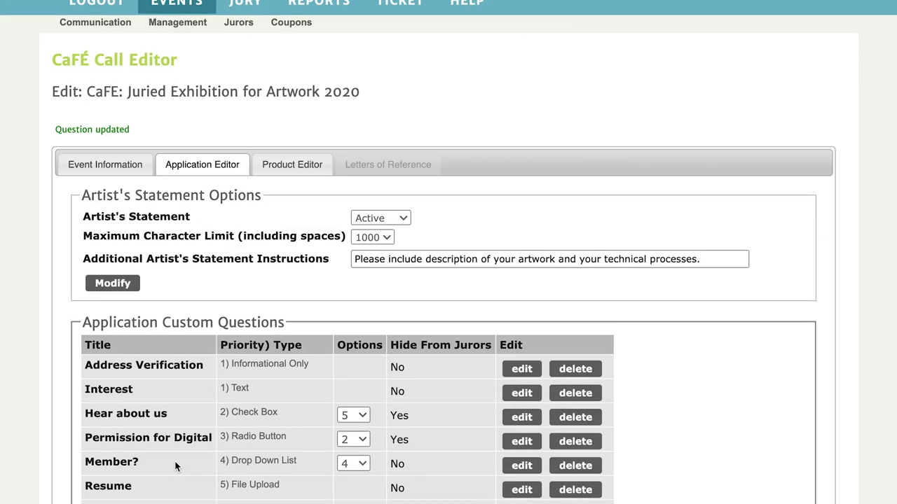
Switch to the Event Information tab and scroll through the call details.
scroll(176, 466, "down", 1)
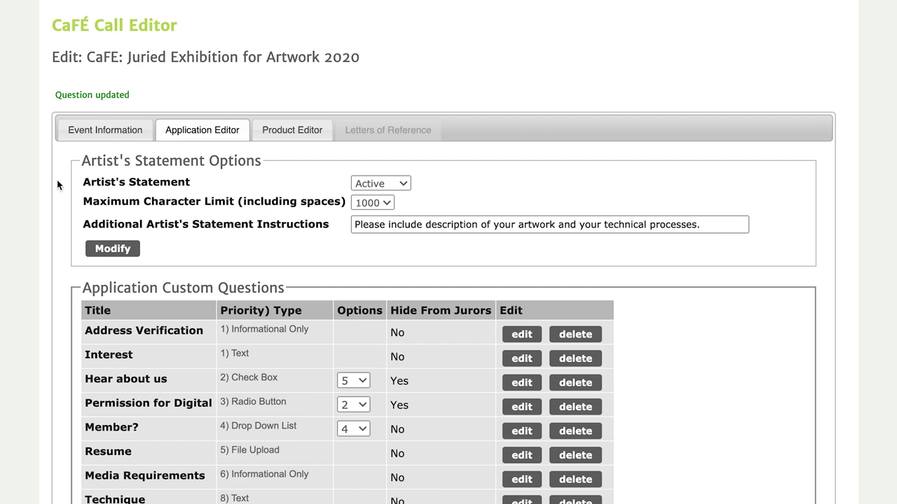
left_click(105, 131)
scroll(193, 351, "down", 2)
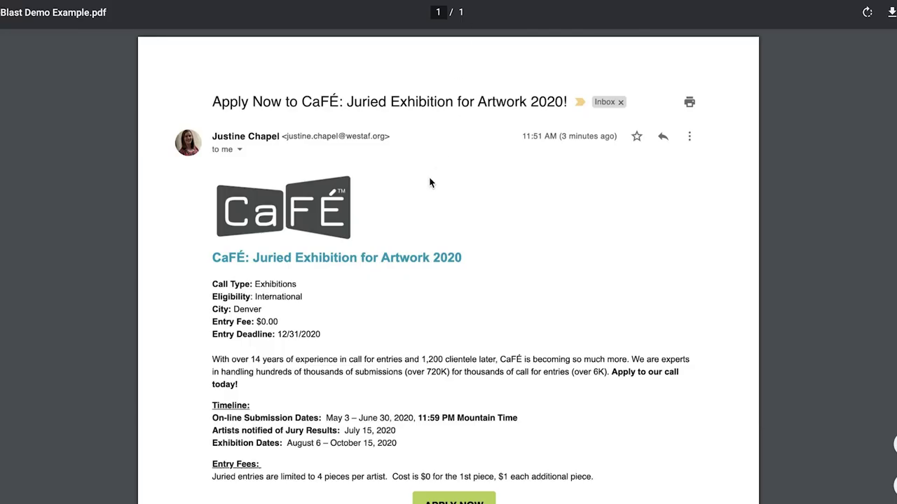
Scroll down the Promotional E-Blast page.
scroll(430, 183, "down", 3)
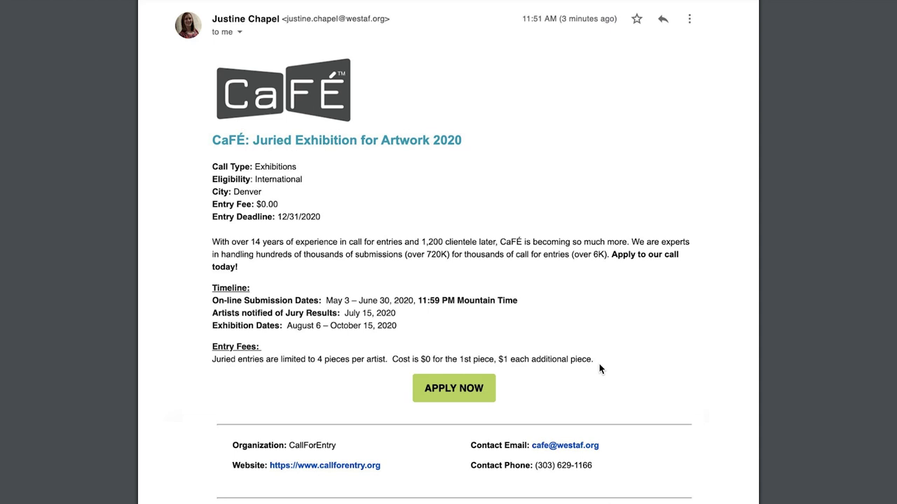
scroll(595, 365, "down", 1)
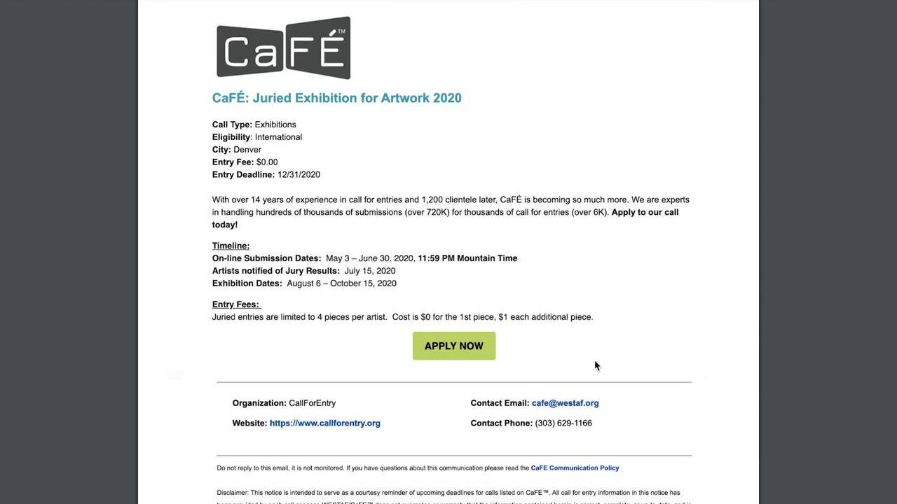
scroll(595, 365, "down", 1)
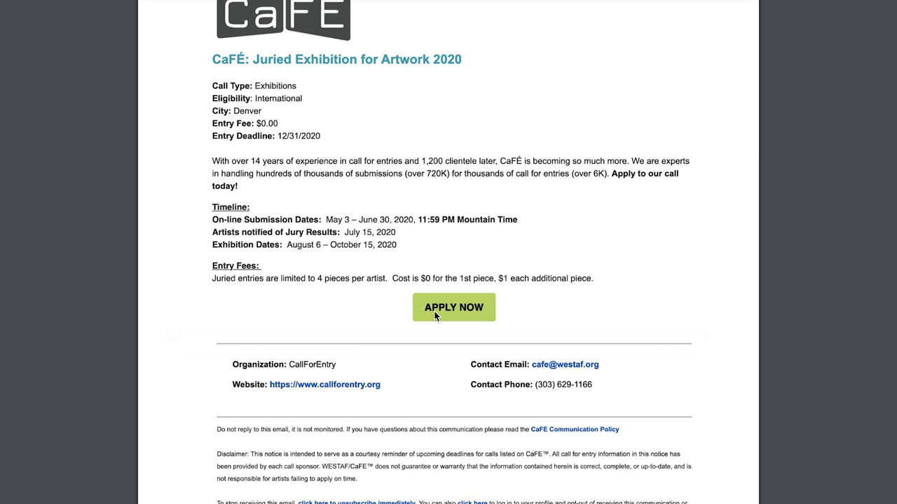
scroll(435, 315, "up", 2)
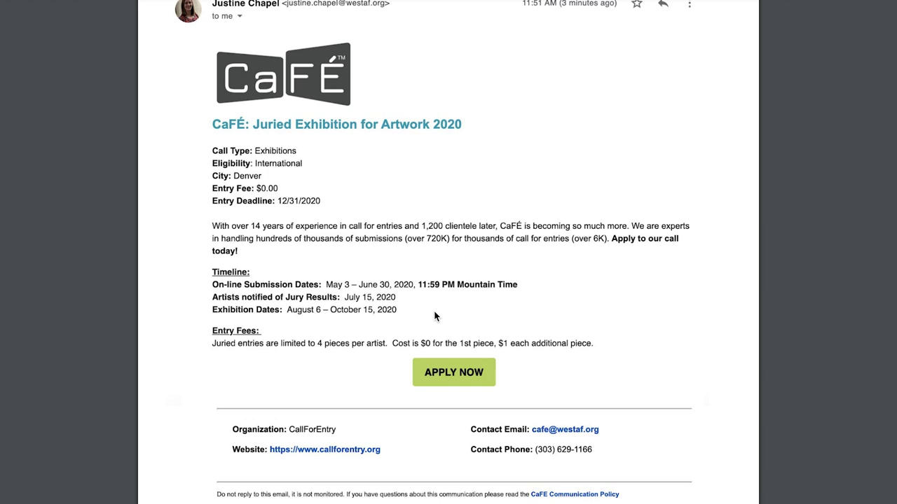
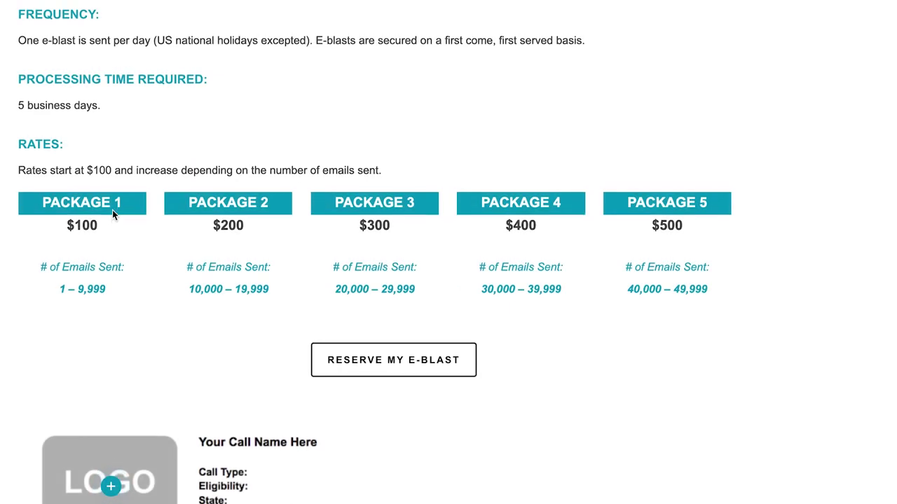
Scroll down the Event Information of the Juried Exhibition for Artwork 2020 call editor.
scroll(112, 209, "down", 4)
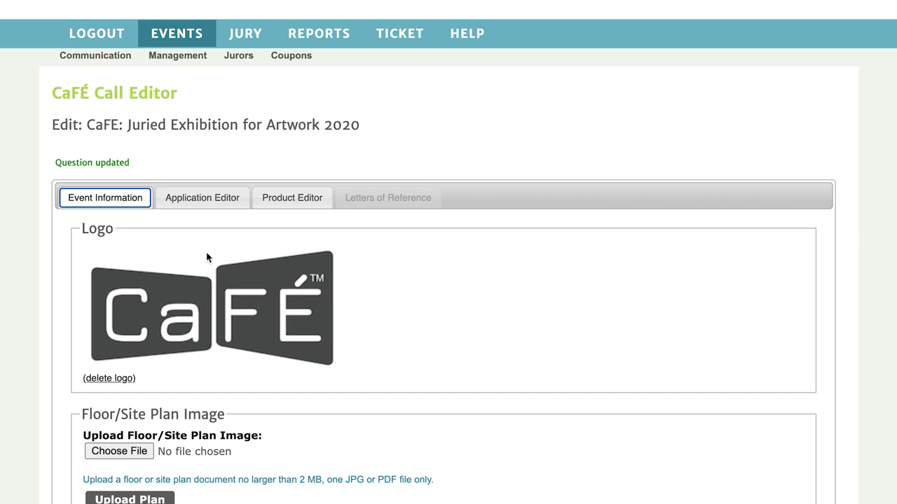
From Events > Management, list the call's 20 received applications.
left_click(190, 56)
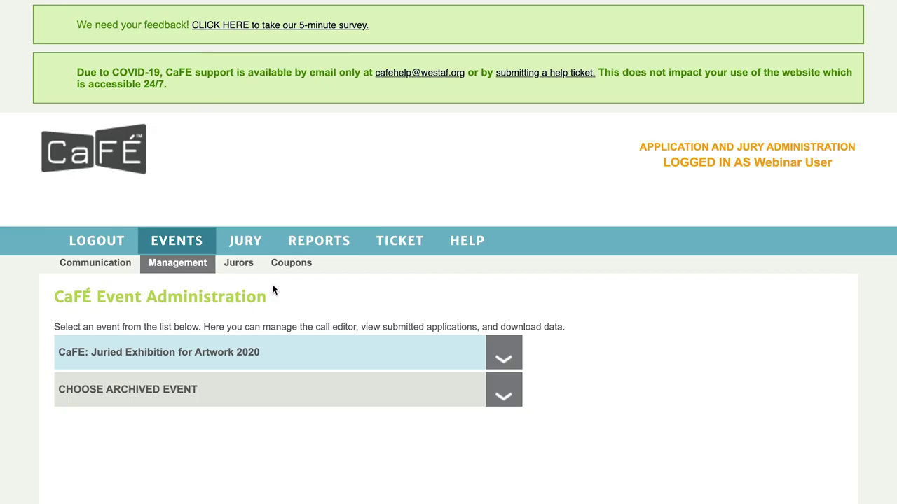
scroll(273, 290, "down", 3)
scroll(274, 290, "down", 1)
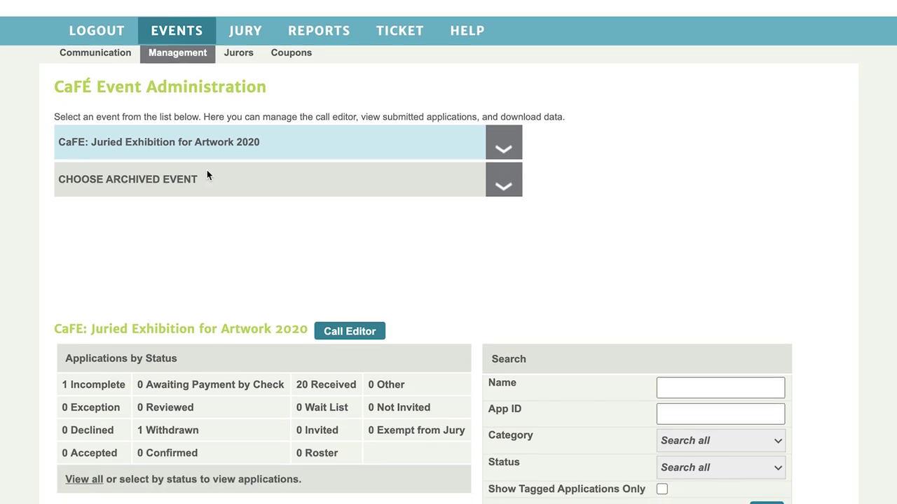
scroll(261, 274, "down", 2)
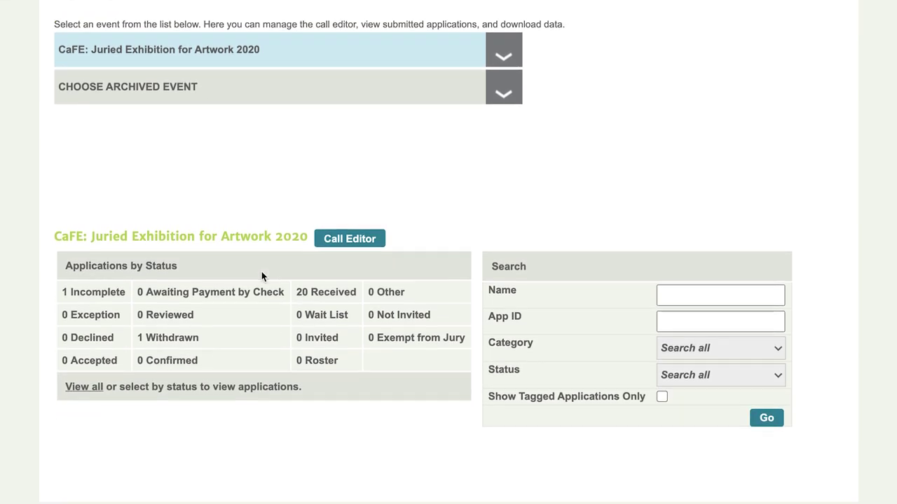
left_click(335, 299)
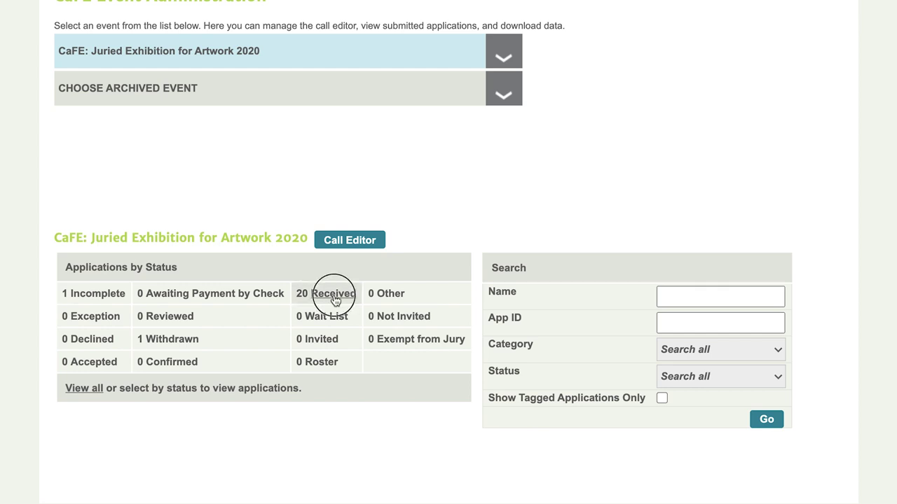
scroll(340, 291, "down", 3)
scroll(341, 292, "down", 3)
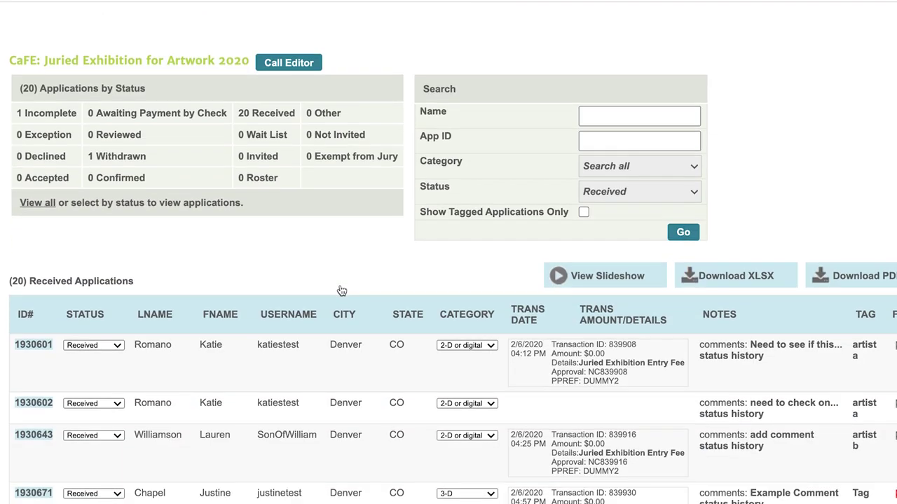
Browse the received-applications table across to its comments and tags columns.
left_click(611, 118)
key("Escape")
scroll(520, 263, "down", 3)
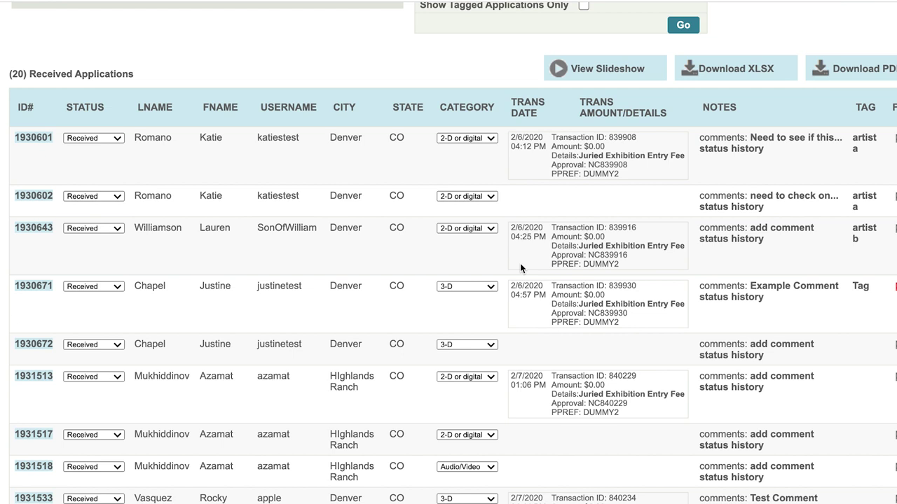
scroll(520, 263, "right", 2)
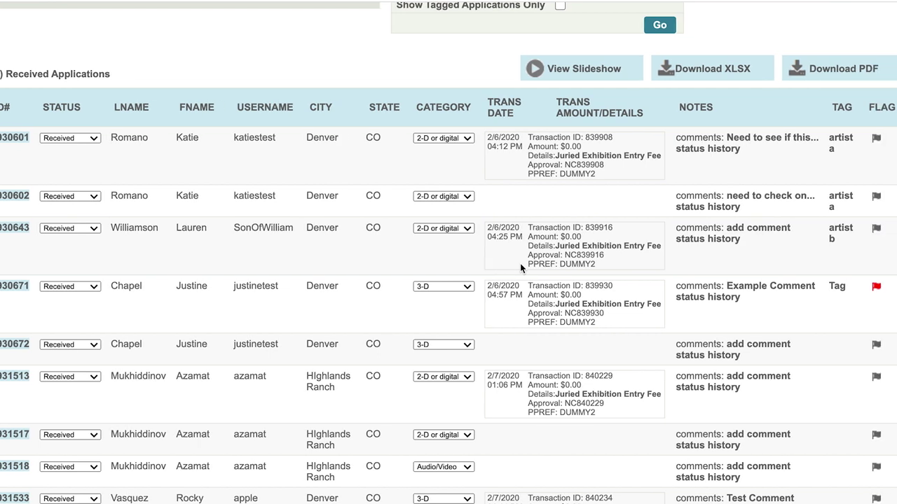
scroll(520, 262, "down", 1)
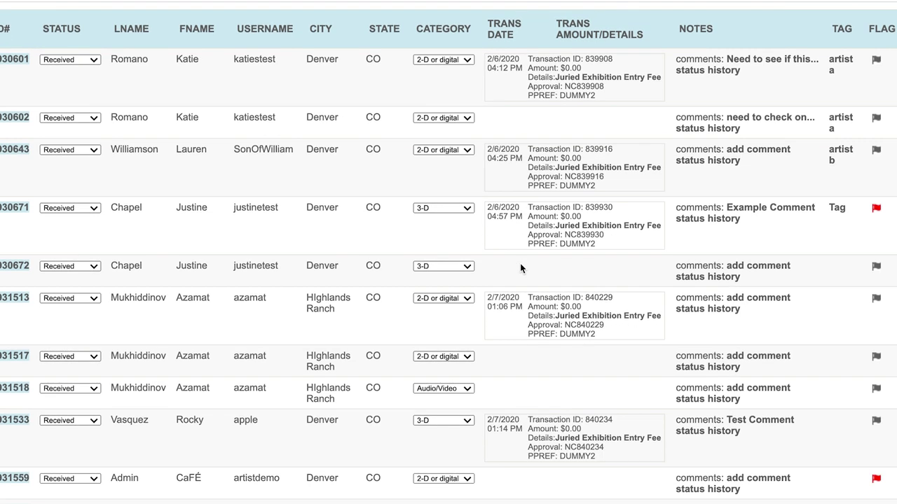
scroll(519, 263, "down", 1)
scroll(520, 263, "up", 2)
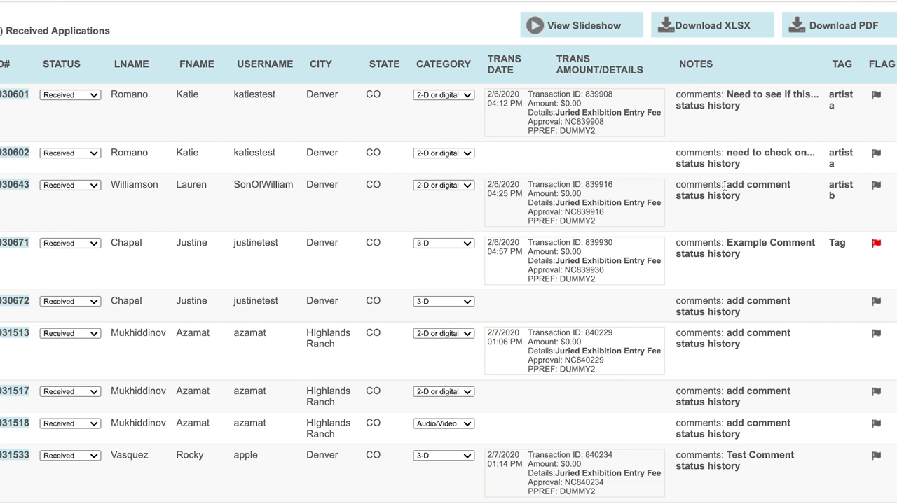
Add and verify the comment 'Artist might need to make a change to edit their image details.' on the third application.
left_click(747, 190)
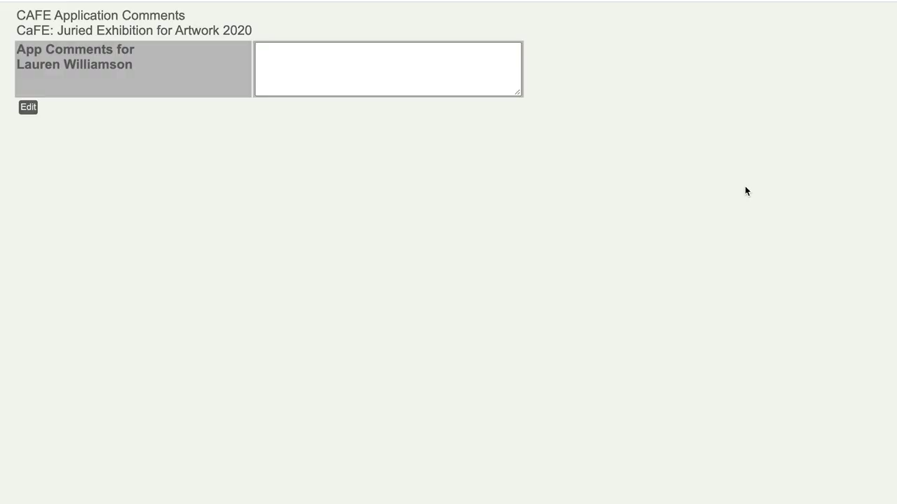
left_click(470, 78)
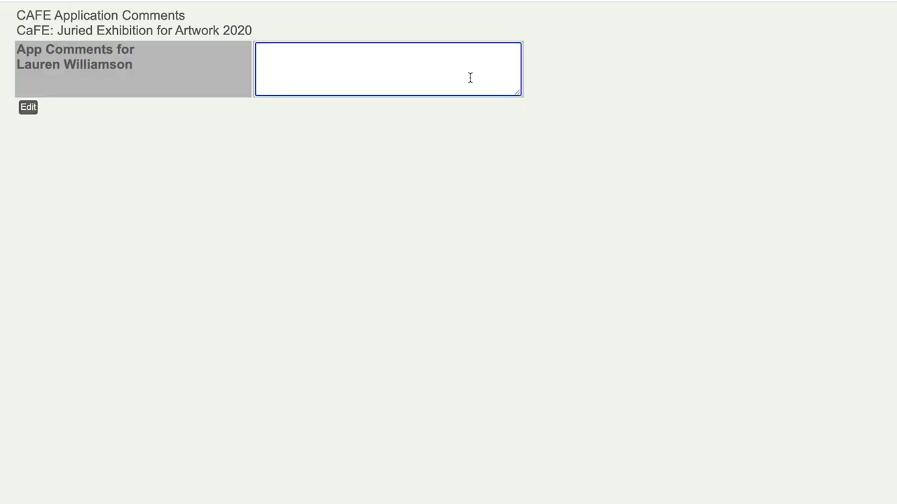
type("Artist might need to make a chan")
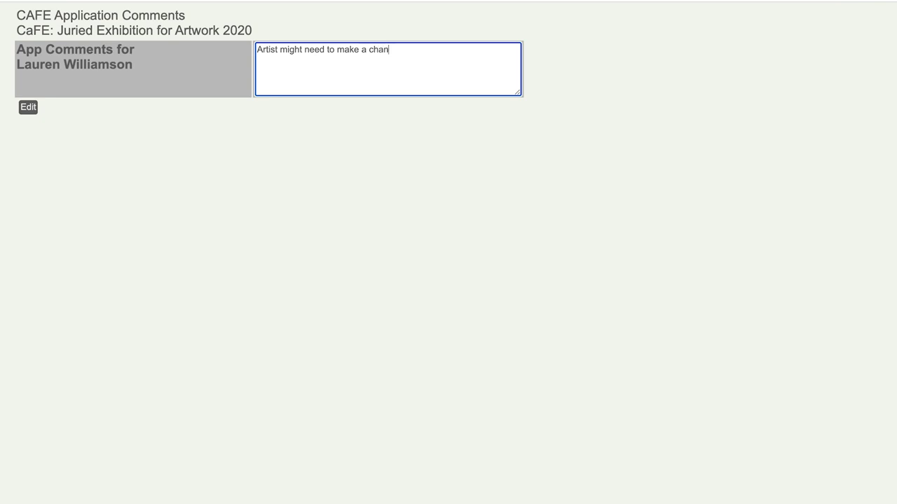
type("ge to edit their image details.")
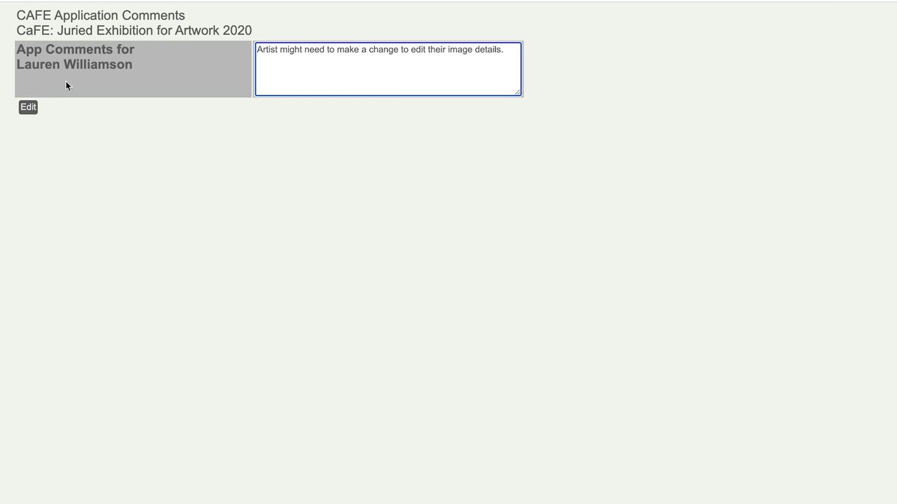
left_click(32, 108)
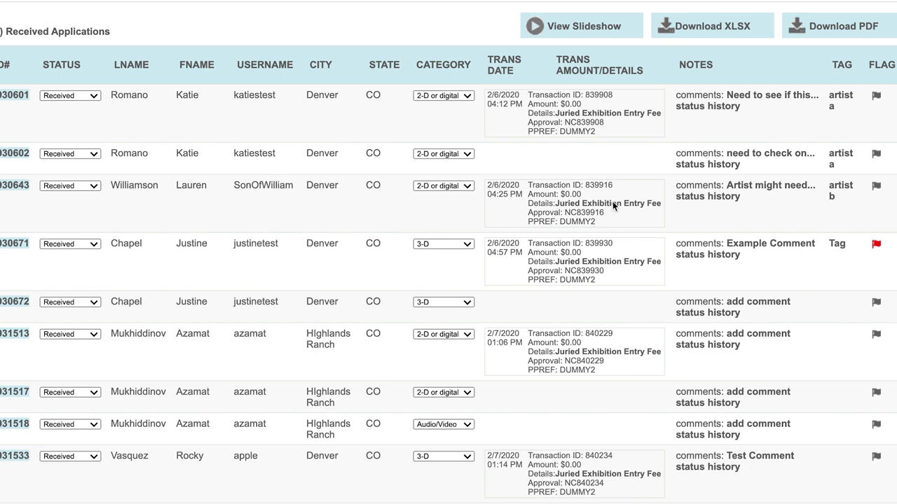
left_click(739, 187)
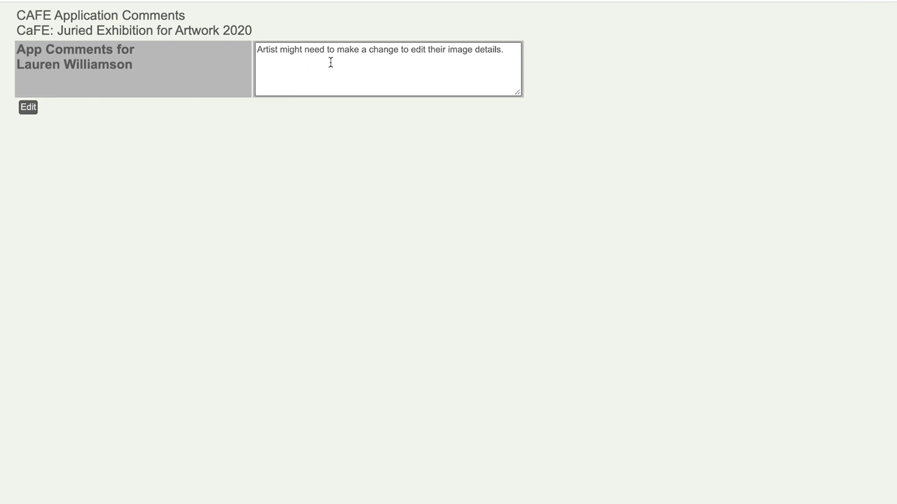
key("ctrl+w")
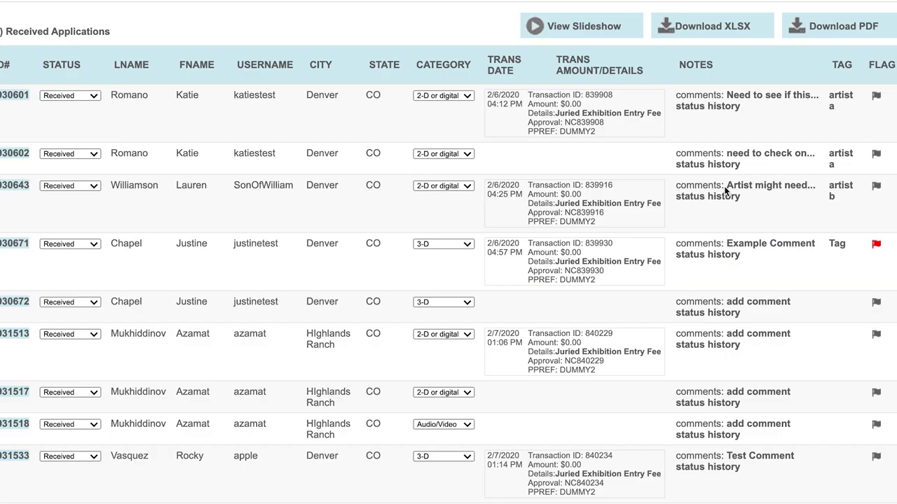
Turn the third application's FLAG icon from grey to red.
left_click(876, 187)
scroll(855, 366, "down", 3)
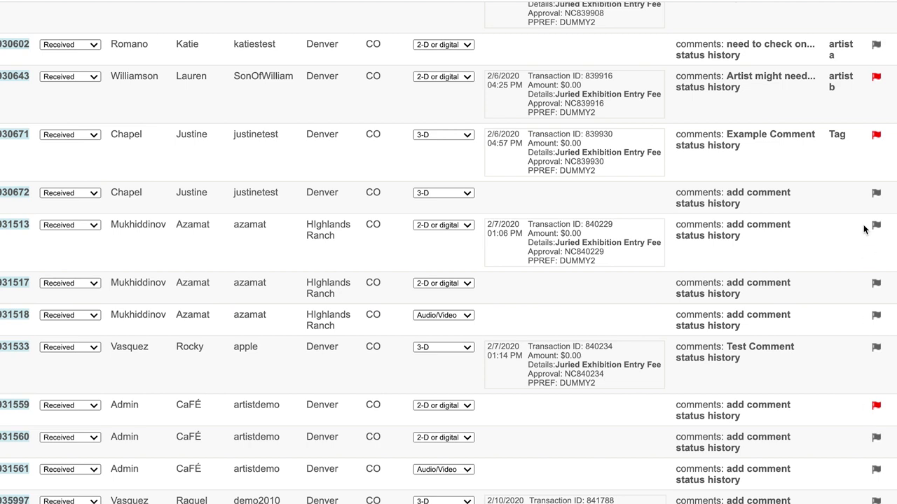
scroll(864, 229, "up", 3)
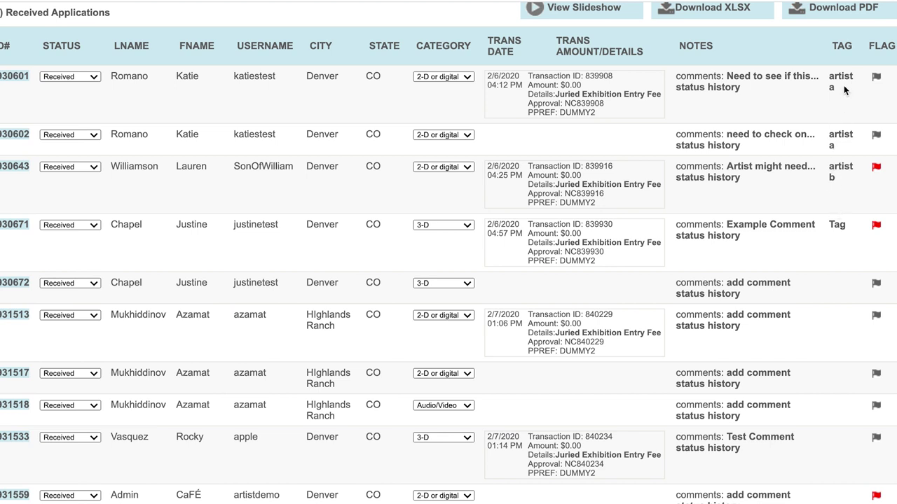
left_click(4, 168)
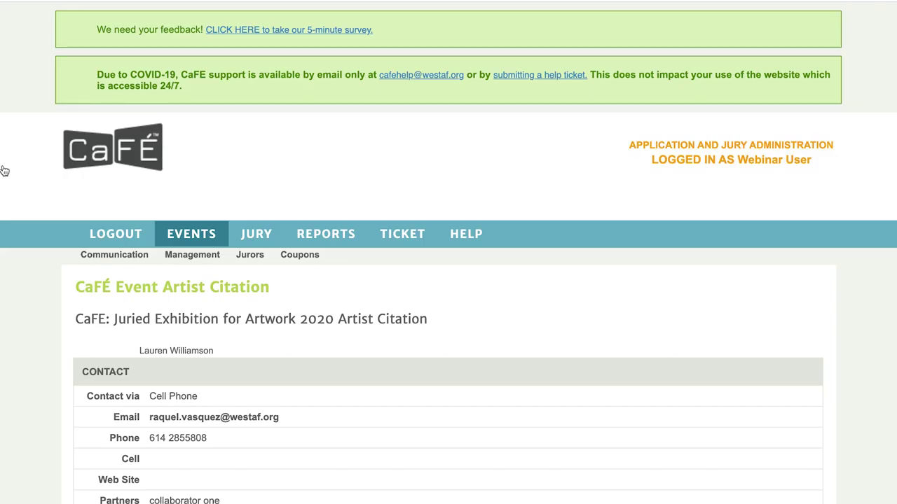
scroll(4, 170, "down", 10)
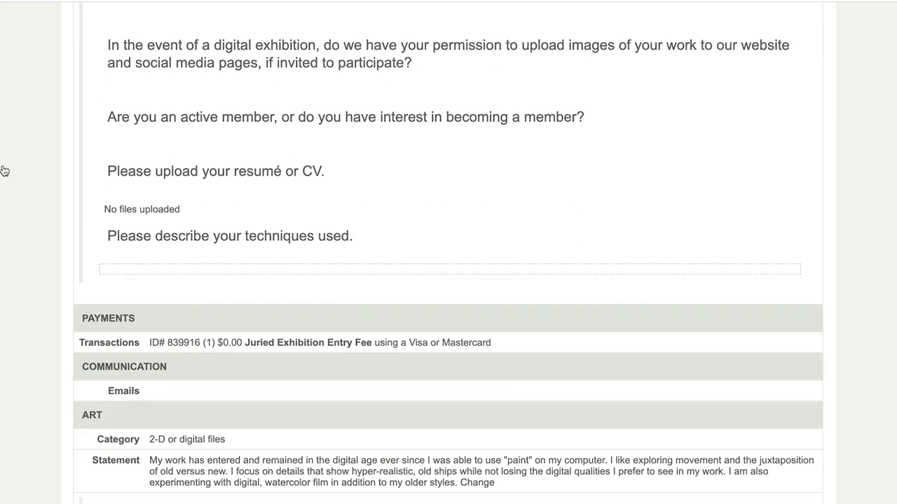
scroll(5, 171, "down", 5)
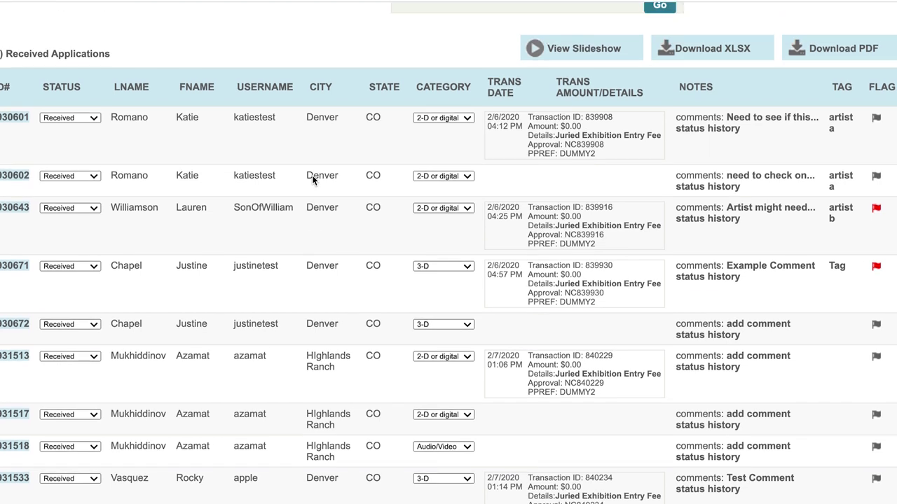
scroll(312, 181, "up", 8)
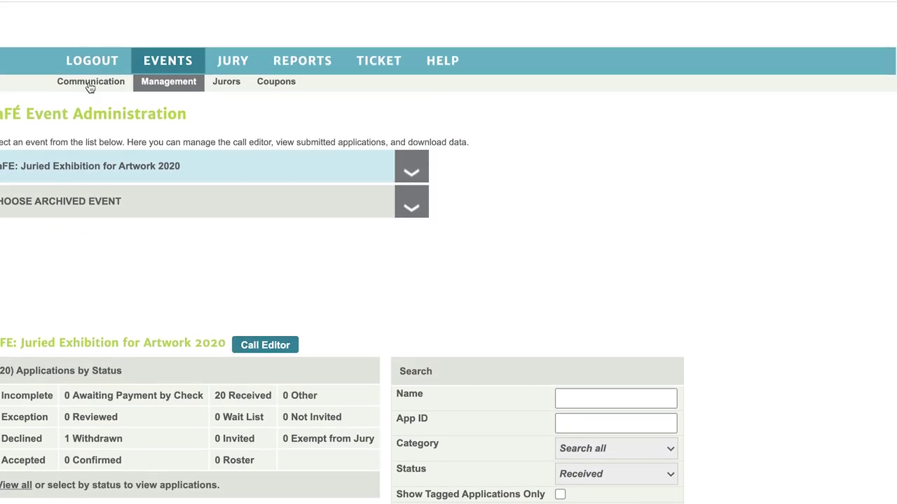
Pick received applicants as recipients on the event email page, then return to event administration.
left_click(90, 82)
scroll(255, 244, "down", 2)
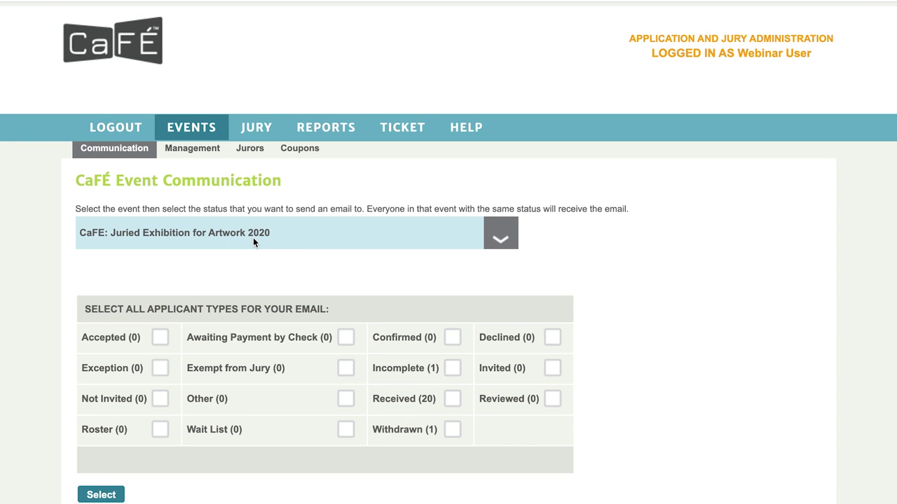
left_click(451, 404)
left_click(183, 151)
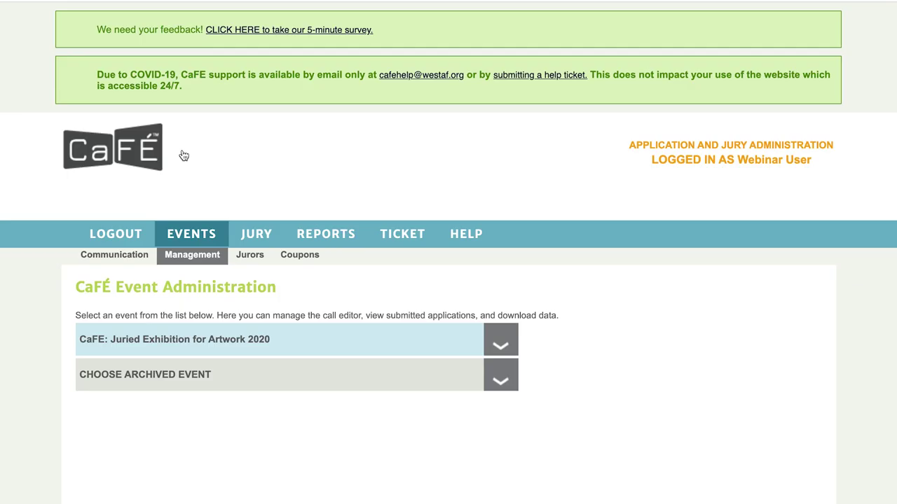
Show the 20 received applications and open the first one's Artist Citation page.
scroll(177, 319, "down", 4)
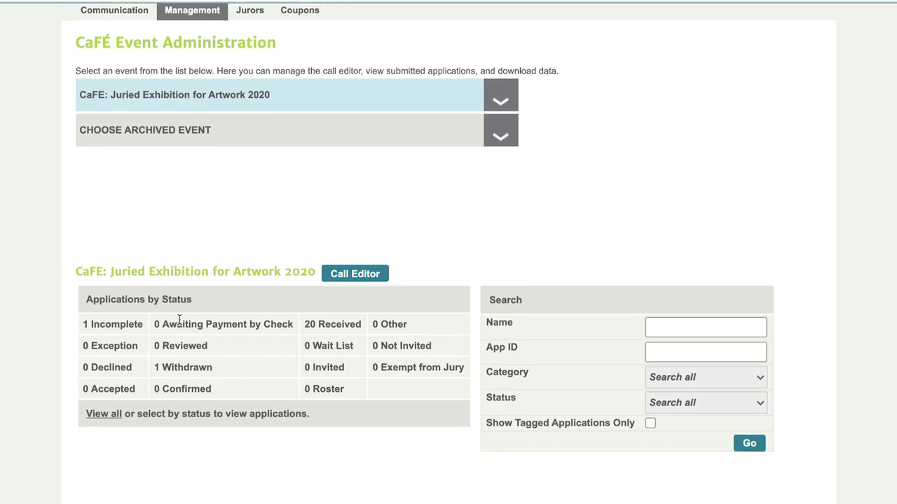
left_click(319, 291)
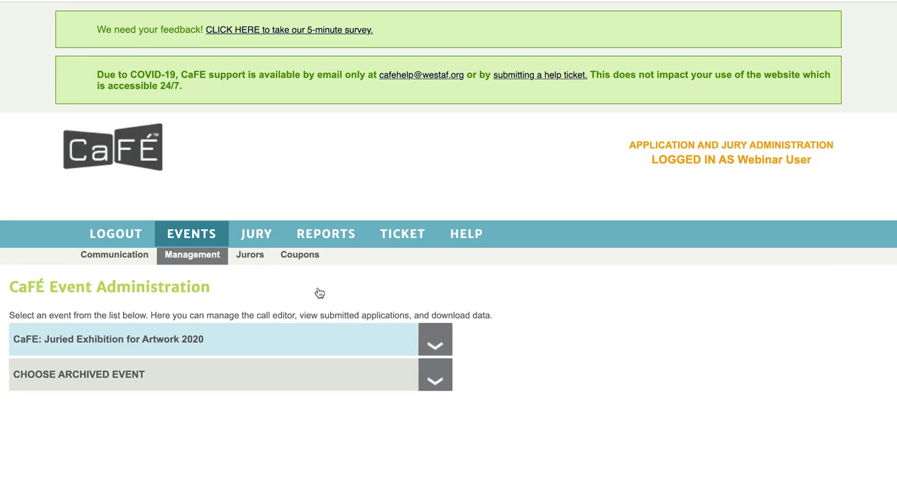
scroll(637, 431, "down", 4)
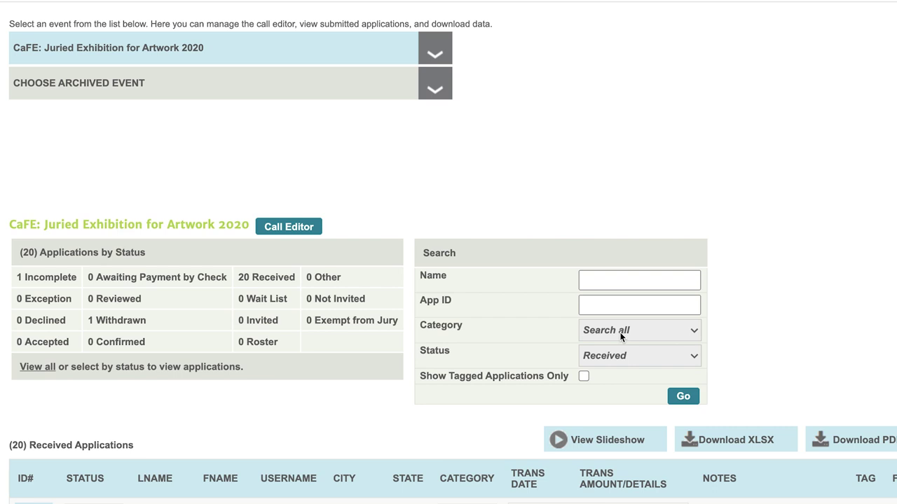
scroll(620, 337, "down", 3)
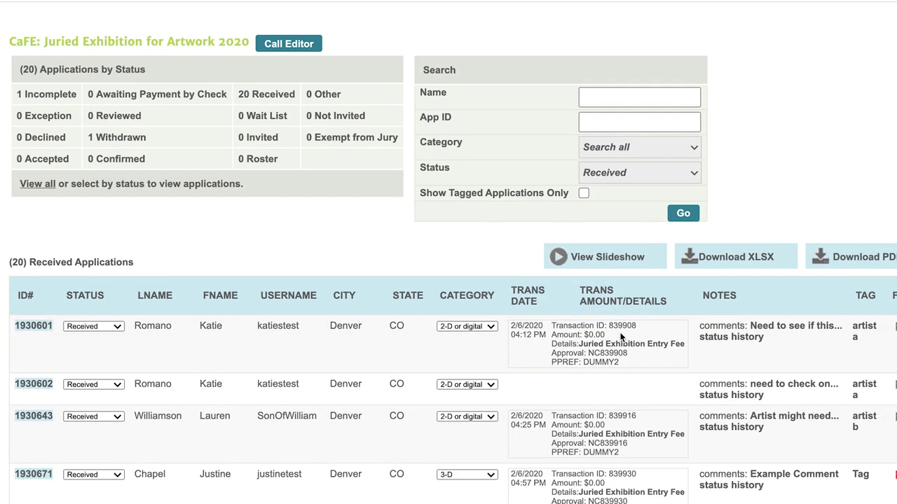
scroll(299, 364, "down", 3)
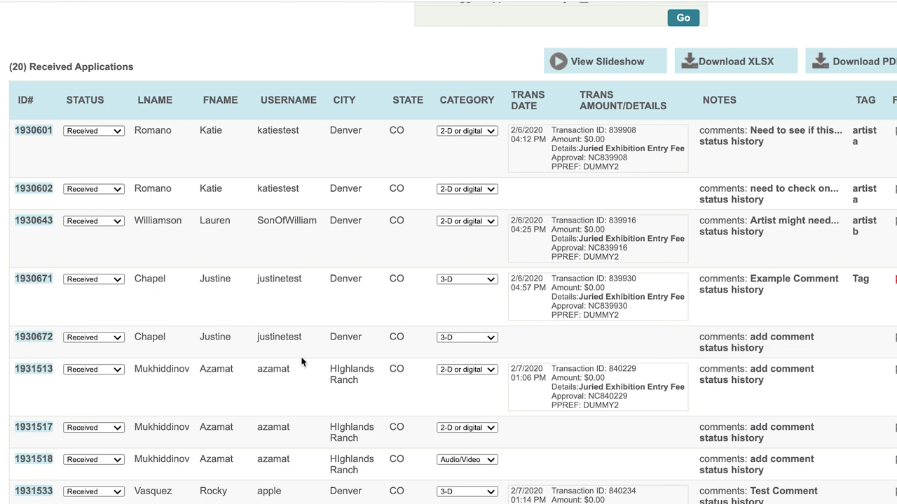
scroll(302, 361, "up", 2)
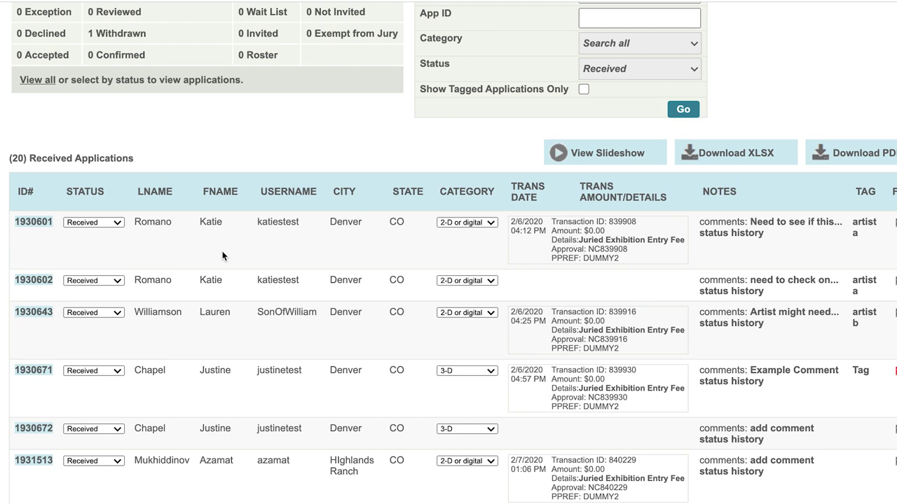
left_click(37, 224)
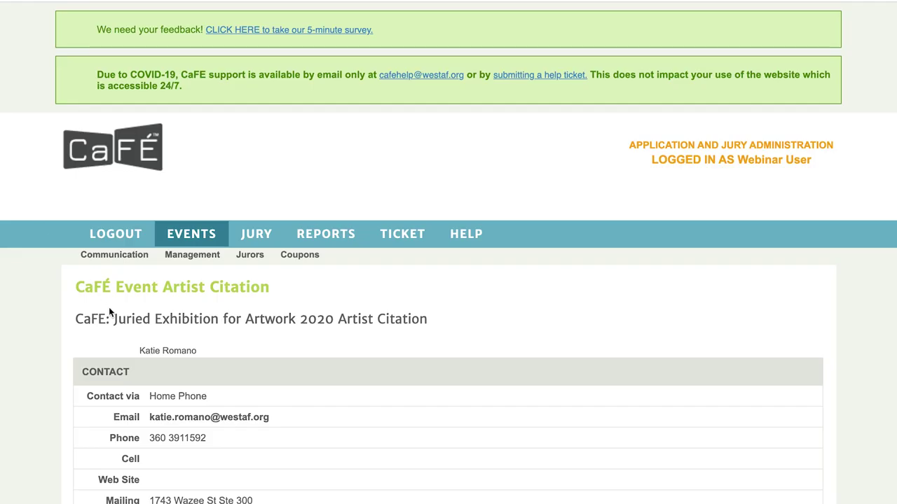
Start an email to the first applicant, leaving the Reply To address unchanged.
scroll(109, 307, "down", 5)
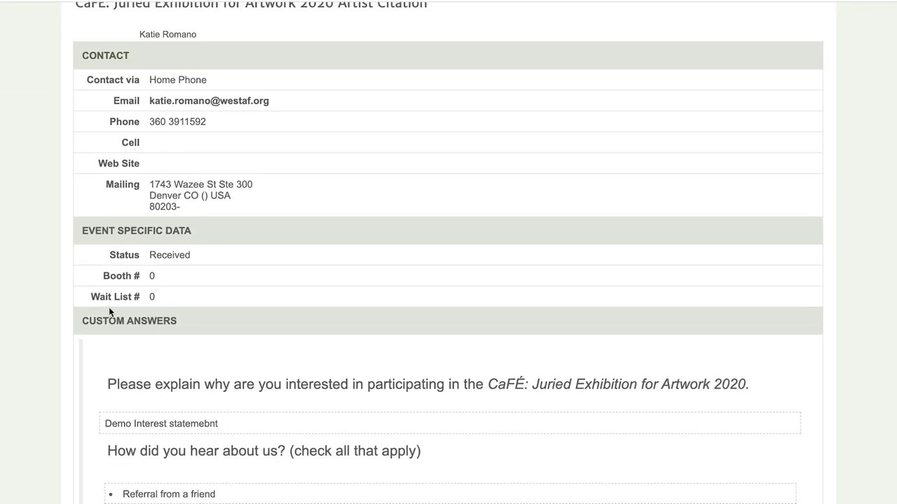
left_click(163, 102)
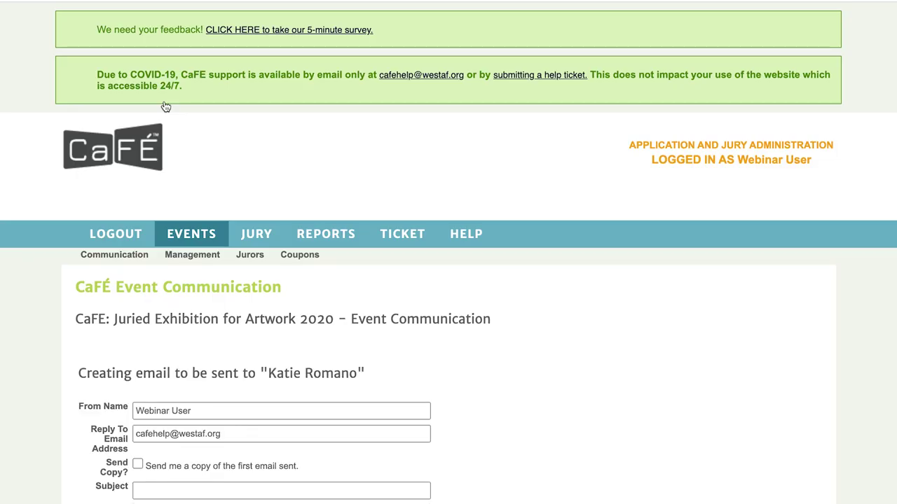
scroll(181, 225, "down", 5)
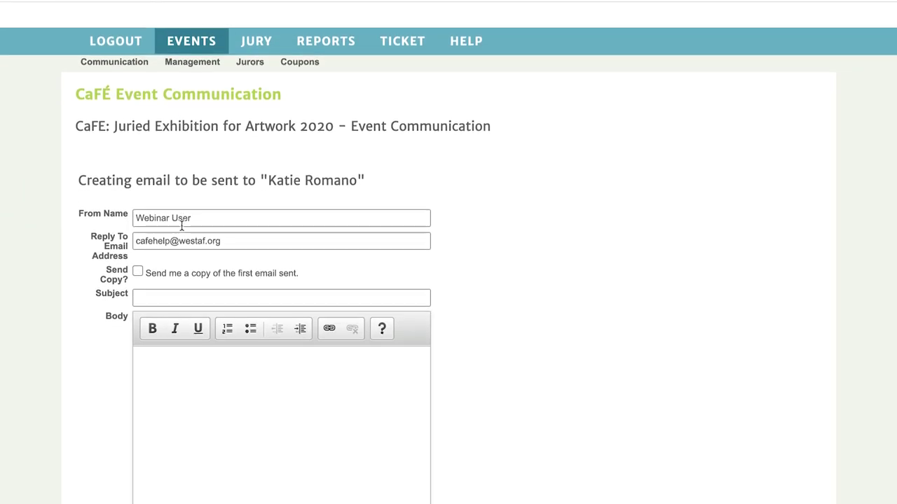
scroll(182, 225, "down", 1)
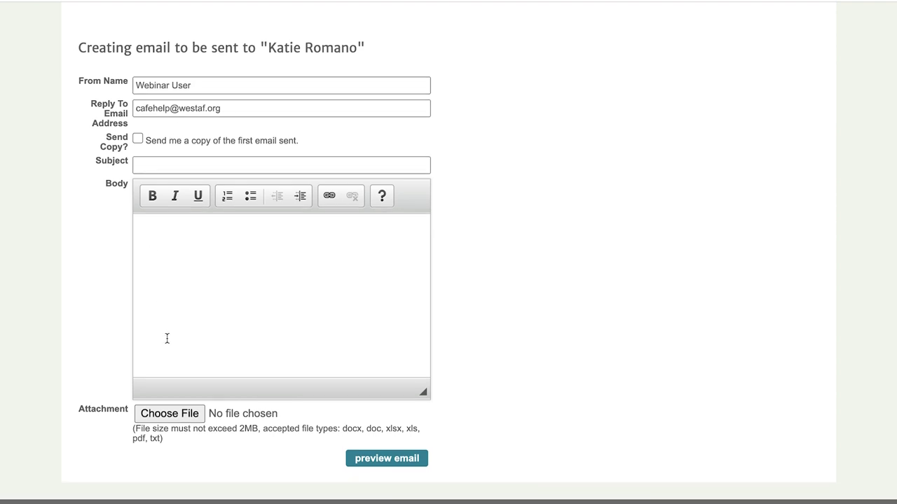
left_click_drag(224, 111, 135, 108)
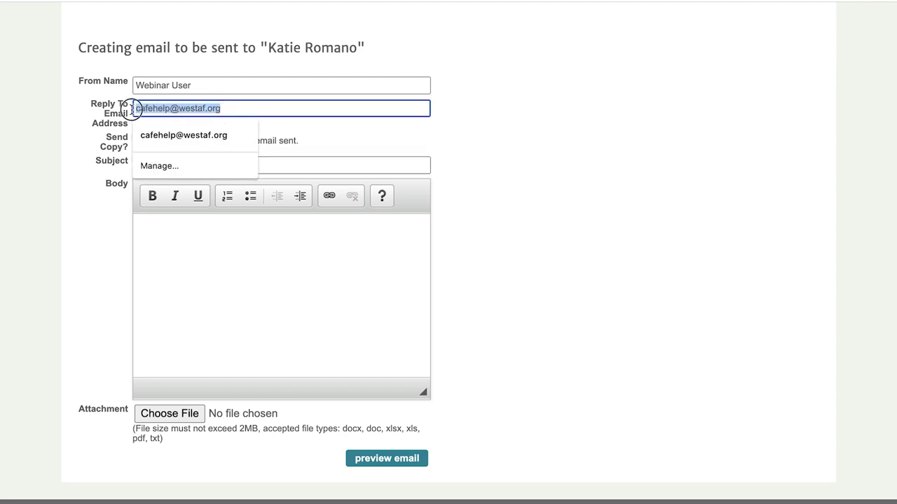
left_click(224, 109)
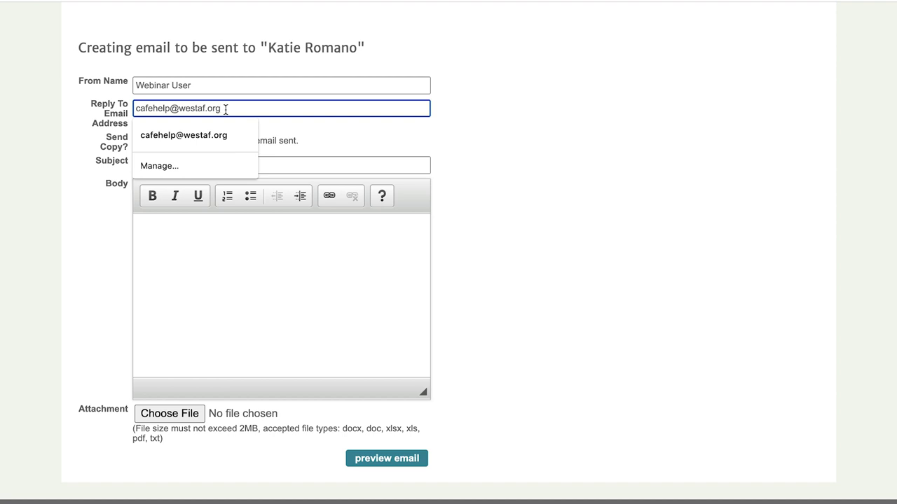
left_click(309, 134)
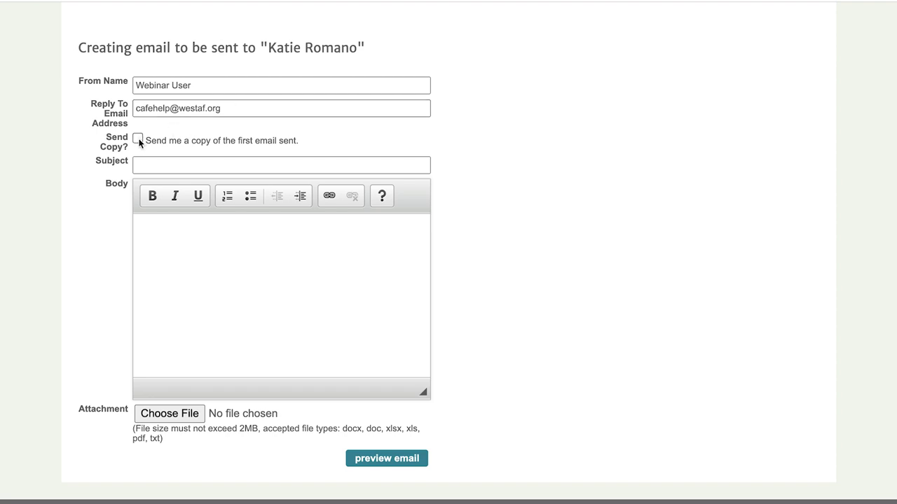
Preview the empty email, go back to the form, then return to Events > Management.
left_click(374, 462)
scroll(375, 467, "down", 3)
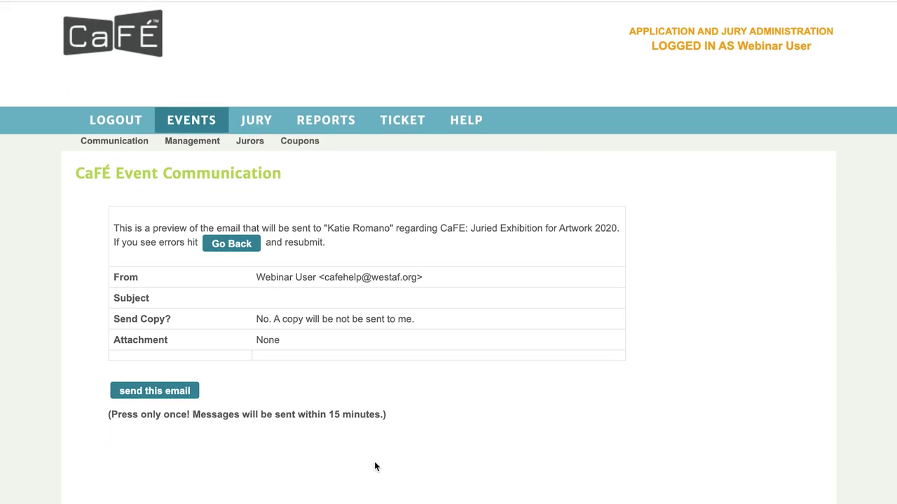
scroll(374, 466, "down", 2)
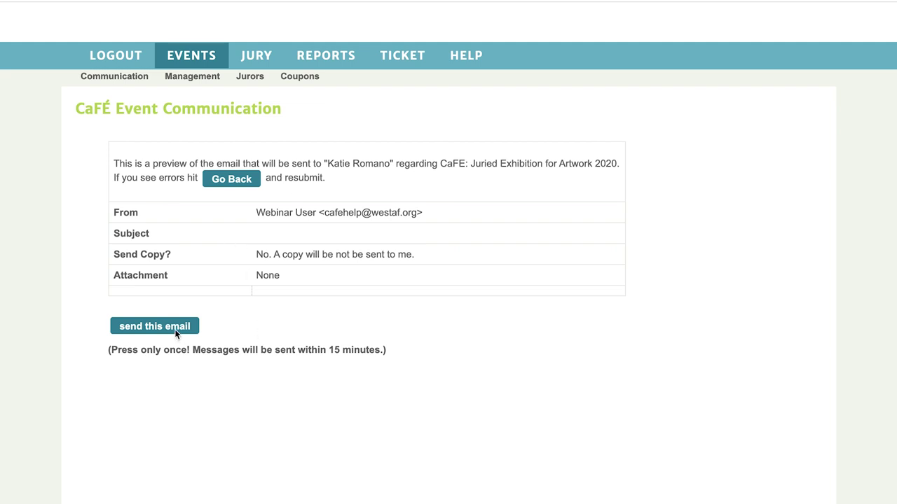
left_click(231, 180)
scroll(220, 264, "down", 5)
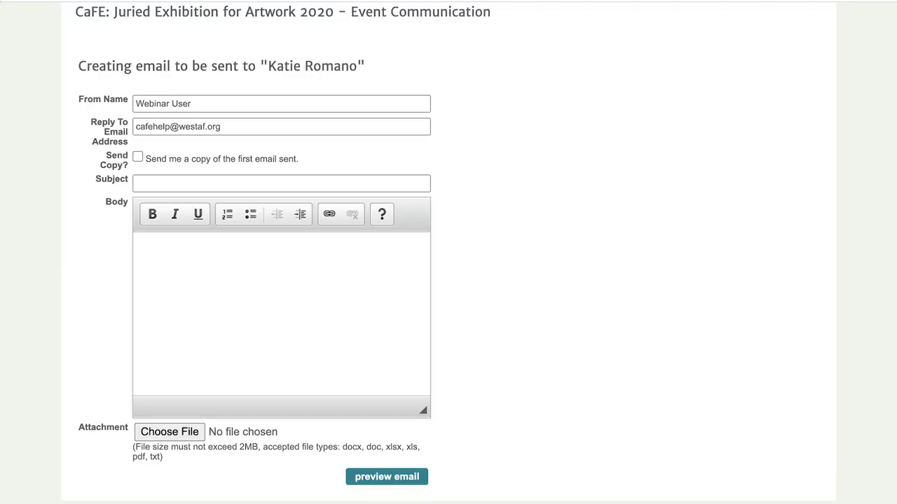
scroll(136, 98, "up", 2)
left_click(193, 88)
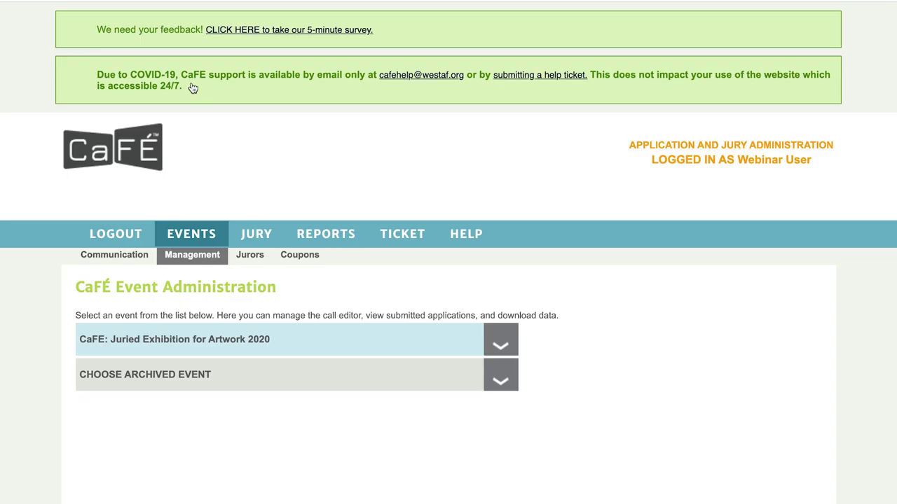
scroll(134, 370, "down", 3)
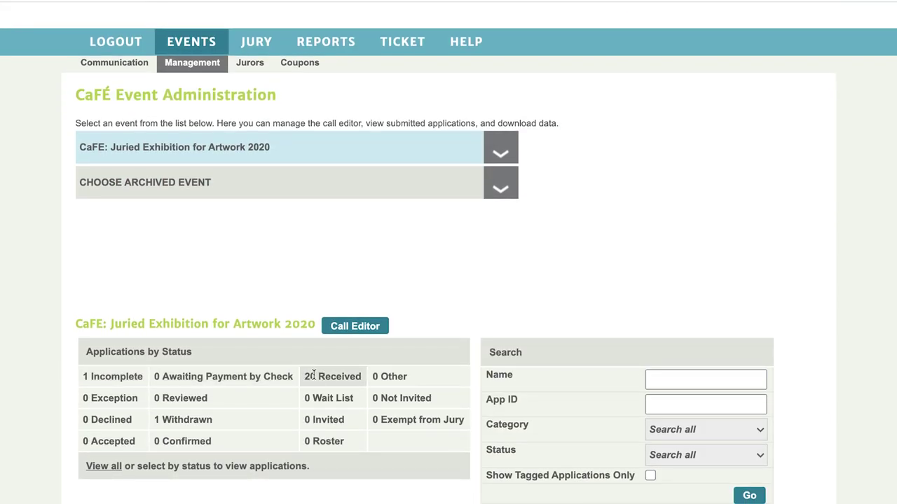
left_click(324, 379)
scroll(326, 381, "down", 3)
scroll(330, 381, "down", 4)
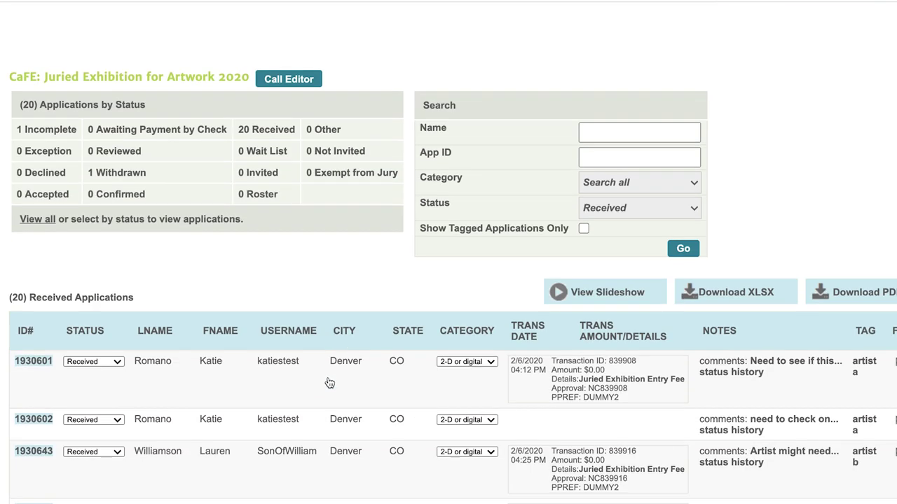
left_click(36, 362)
scroll(34, 362, "down", 11)
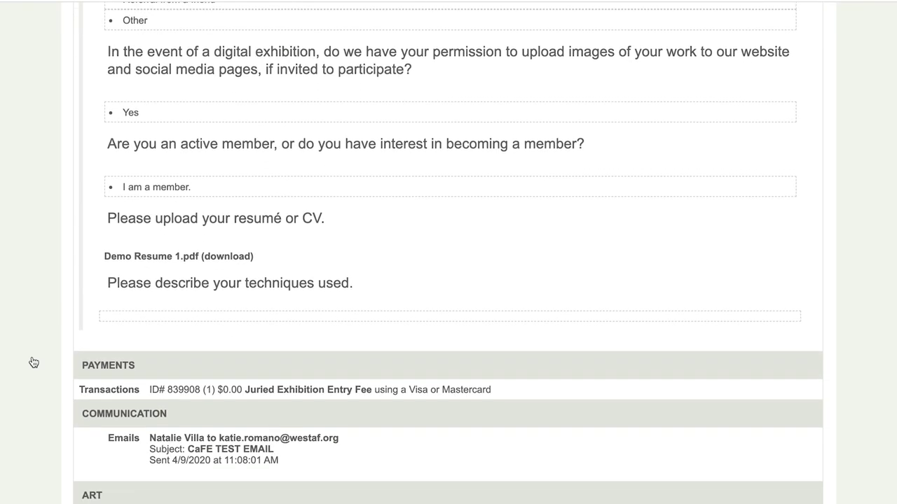
scroll(34, 362, "down", 2)
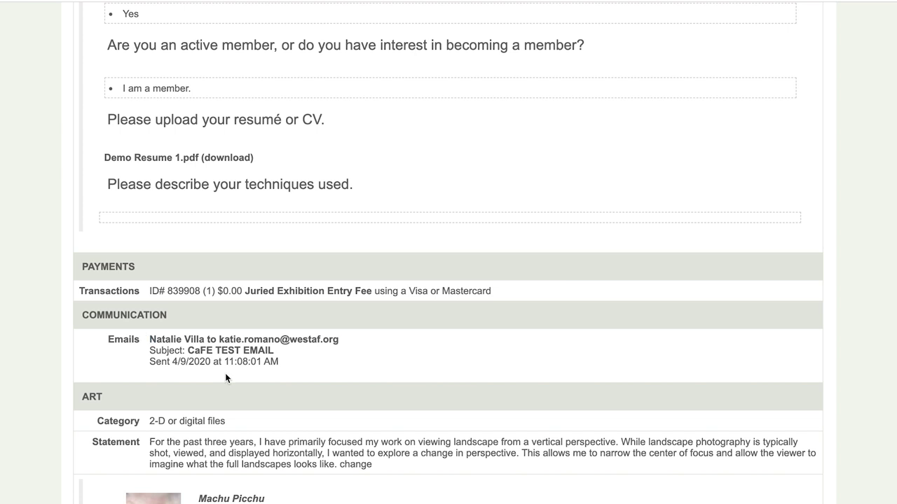
scroll(226, 379, "down", 1)
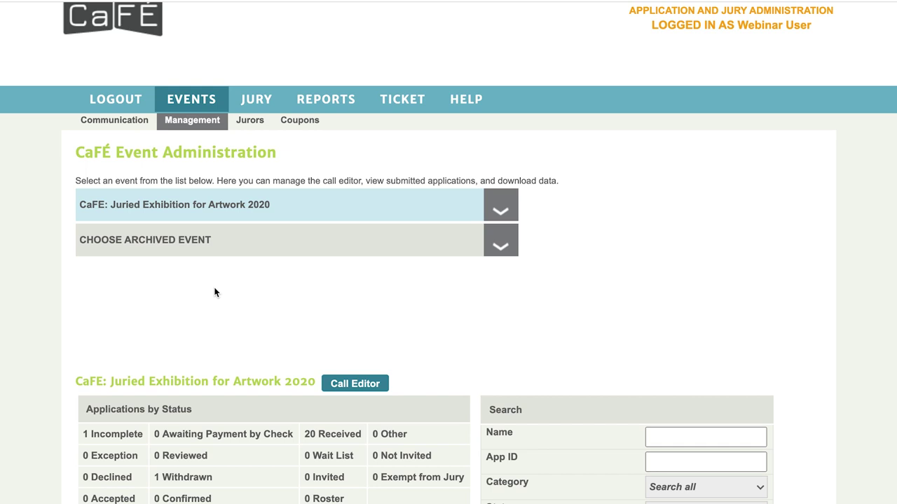
Log out of the admin account and log back in with the saved juror login.
left_click(127, 99)
scroll(154, 266, "down", 1)
left_click(170, 257)
type("ju")
left_click(106, 355)
left_click(239, 283)
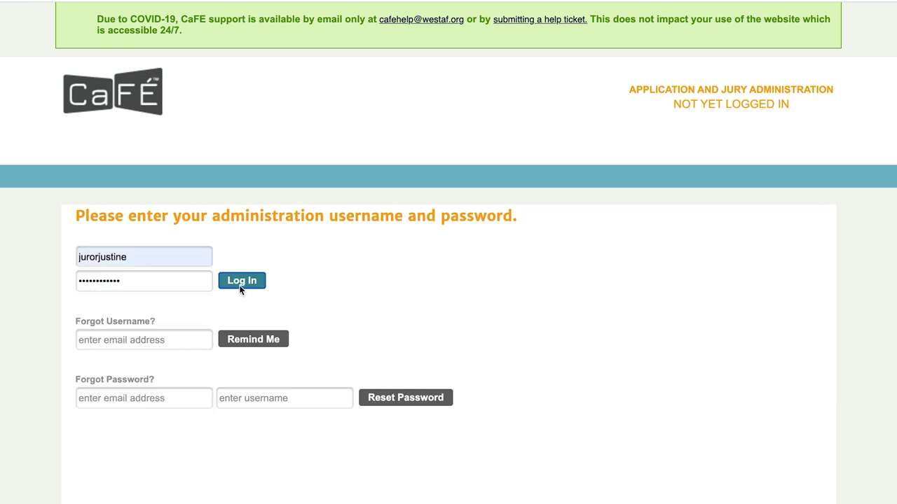
scroll(239, 286, "down", 1)
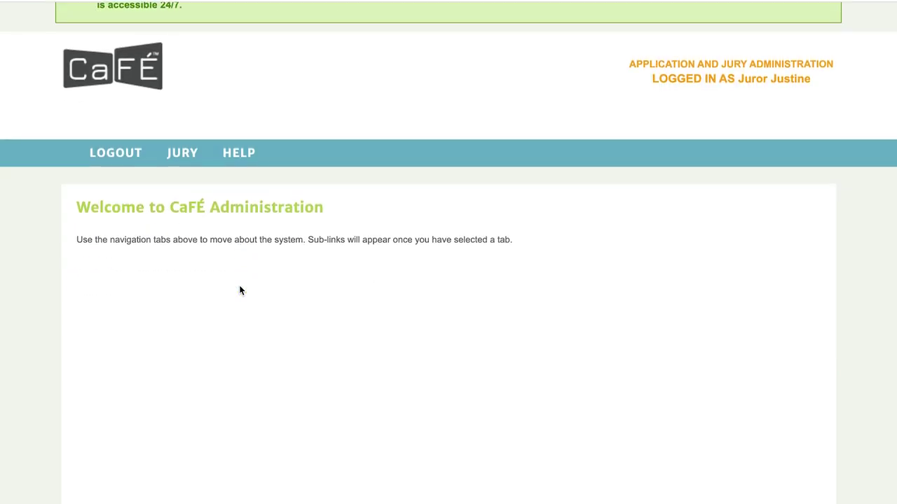
In the Juror Scorecard, select the 'CaFE: Juried Exhibition Call 2020' event.
left_click(182, 154)
scroll(232, 300, "down", 1)
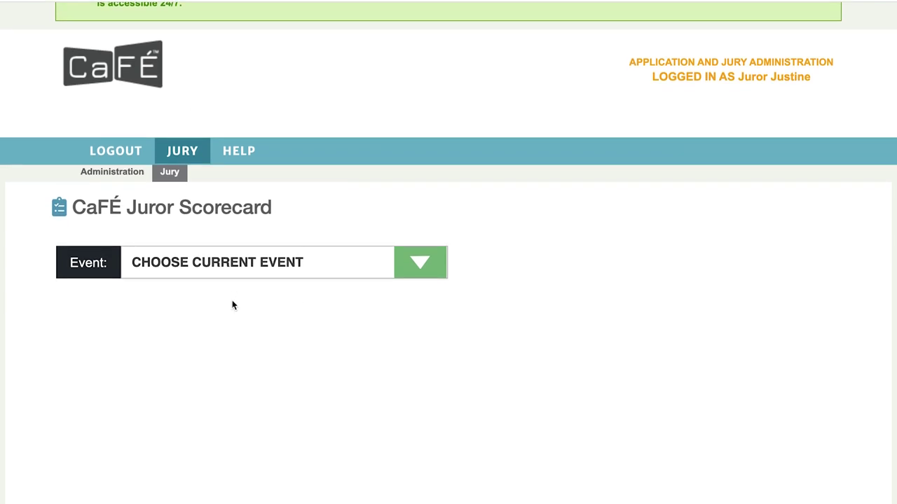
scroll(233, 302, "down", 1)
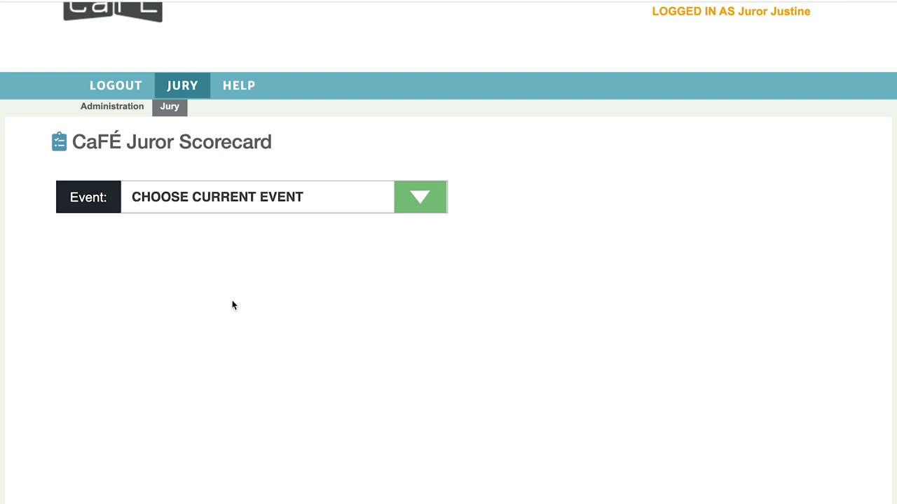
left_click(224, 192)
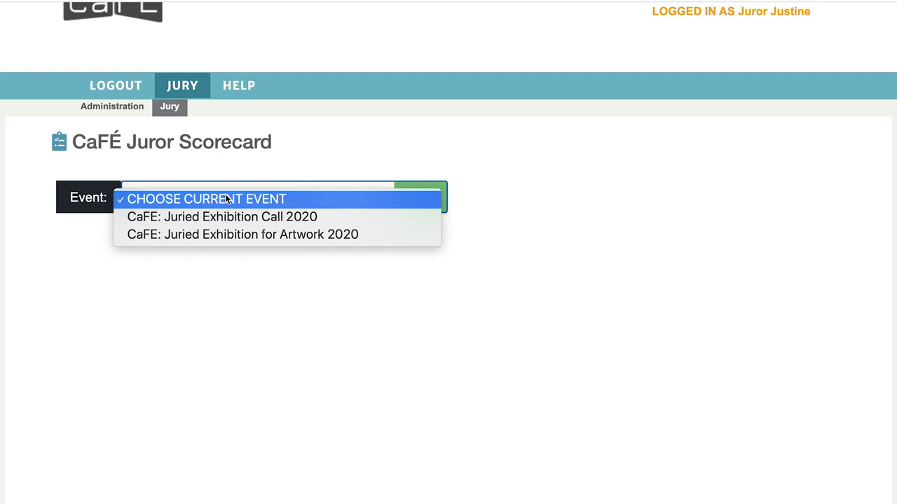
left_click(225, 219)
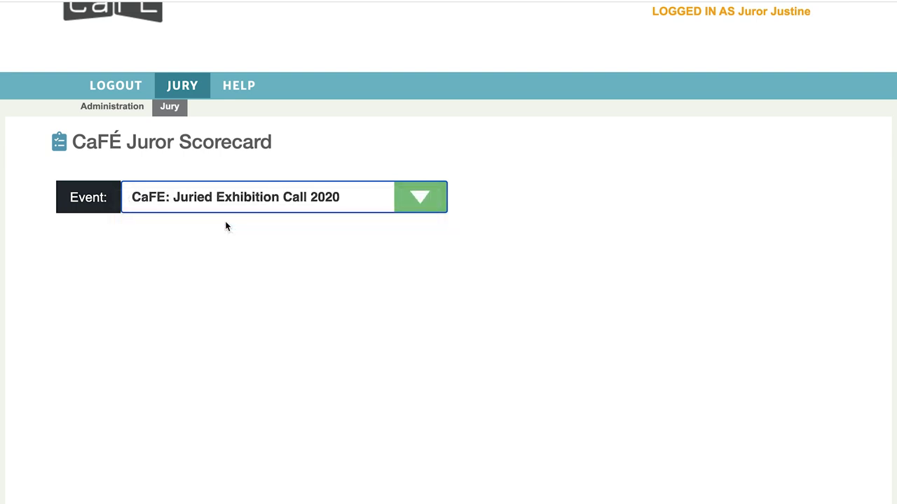
scroll(250, 303, "down", 3)
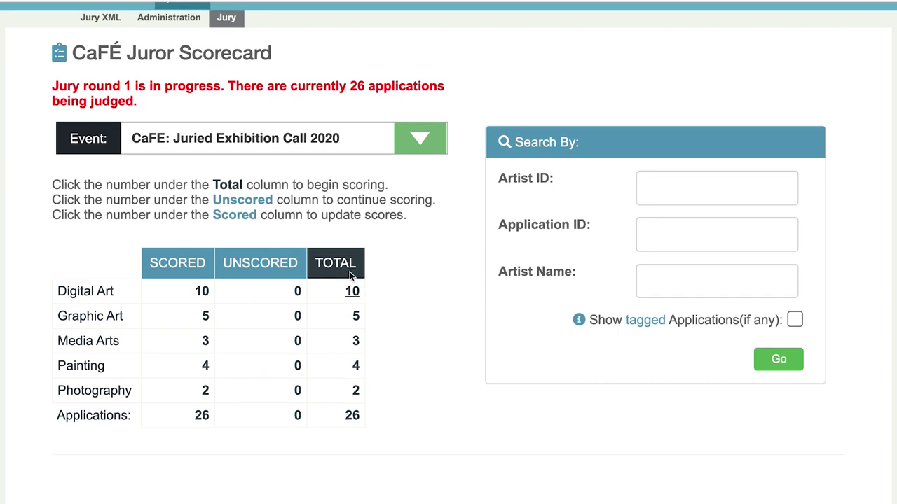
List all 26 judged applications via the Total '26' link and review their scores.
left_click(351, 416)
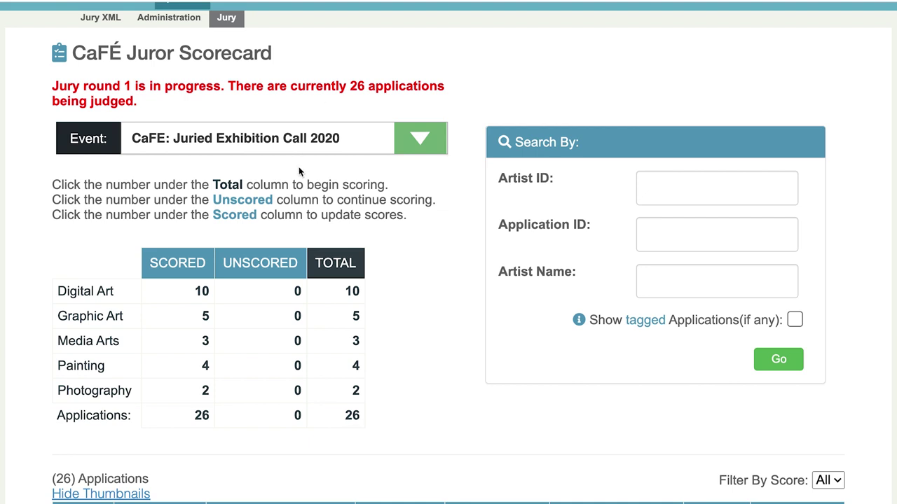
scroll(418, 379, "down", 1)
scroll(419, 383, "down", 5)
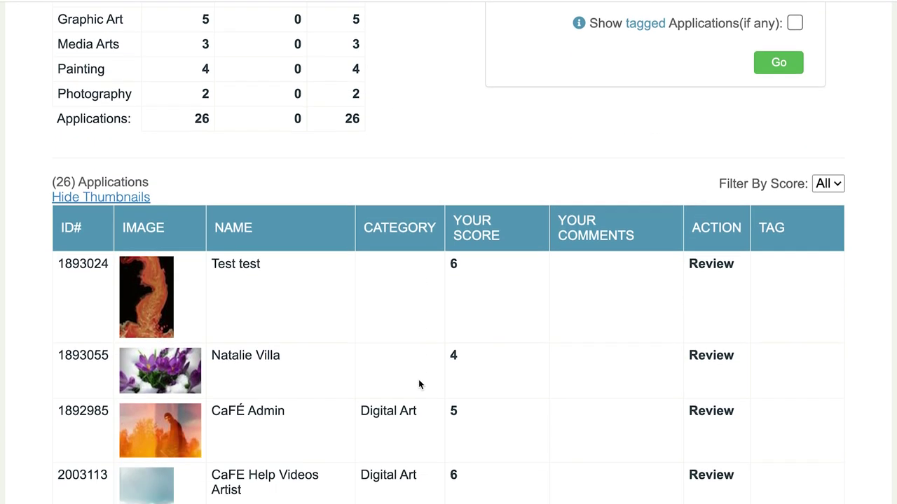
scroll(419, 383, "down", 1)
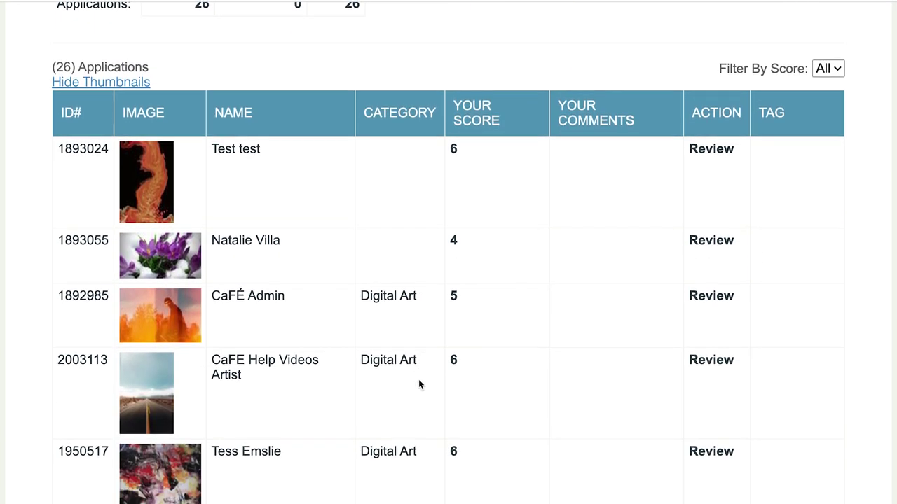
scroll(419, 382, "down", 1)
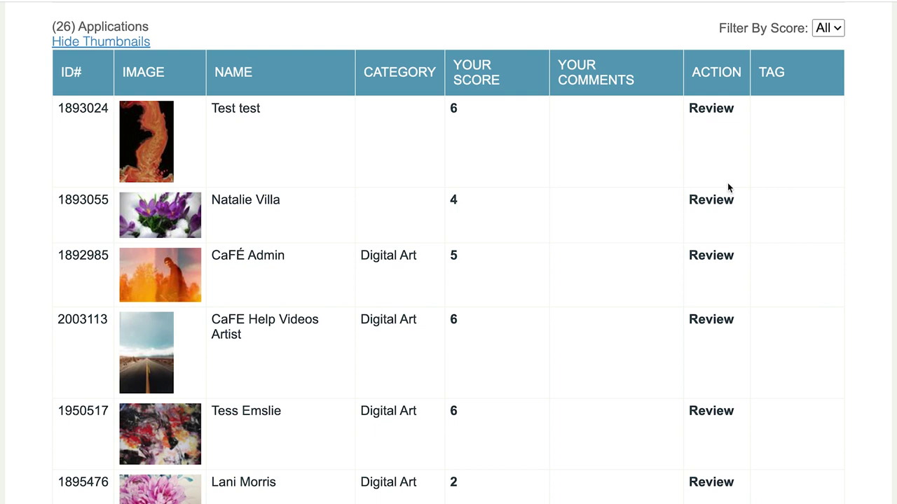
left_click(832, 29)
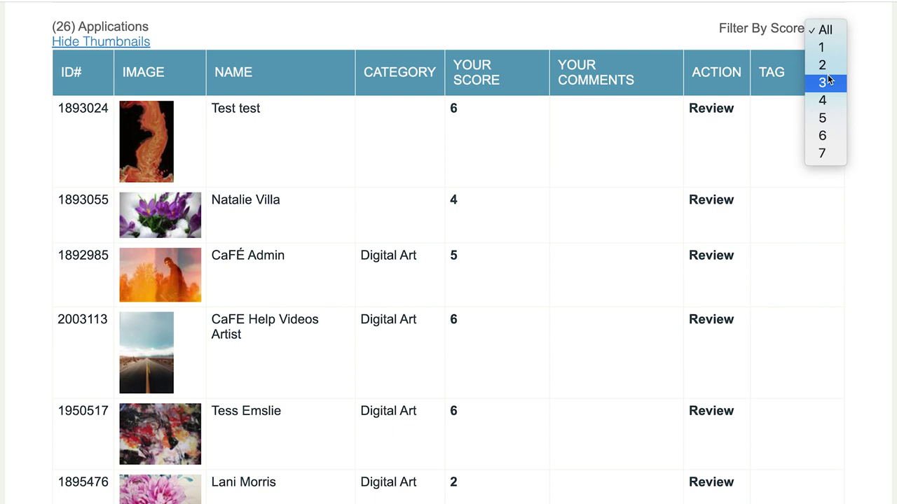
Filter the scorecard by score 4, then 7, and finally 6 to show six applications.
left_click(827, 102)
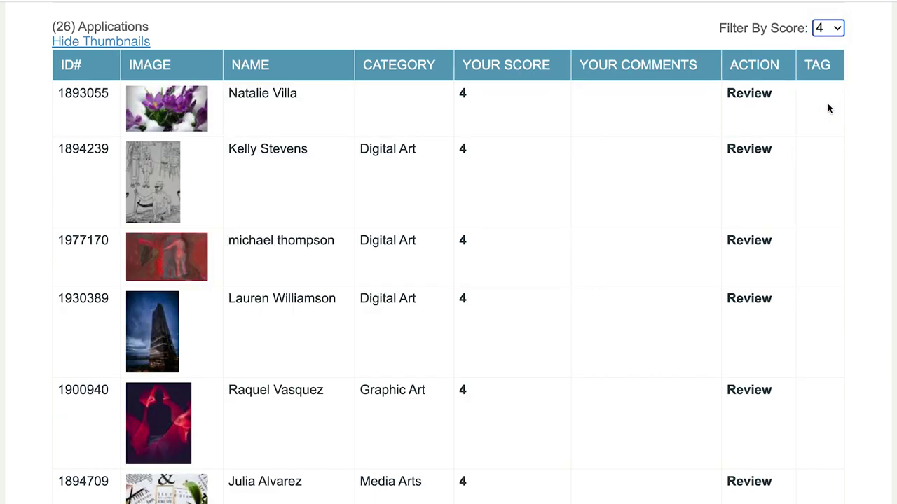
scroll(615, 253, "down", 3)
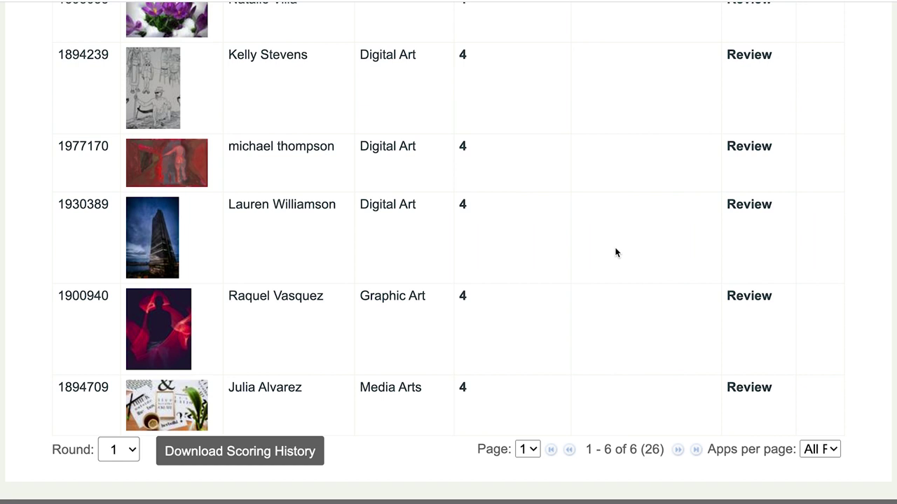
scroll(615, 253, "up", 5)
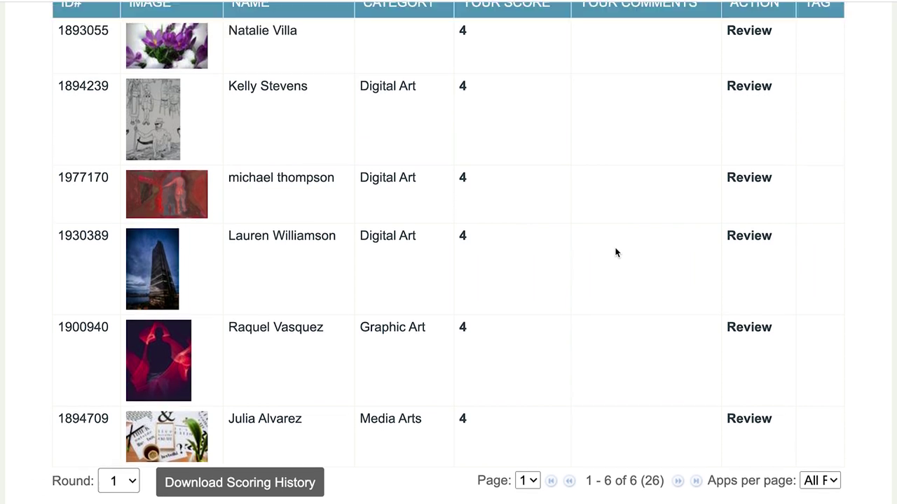
left_click(835, 130)
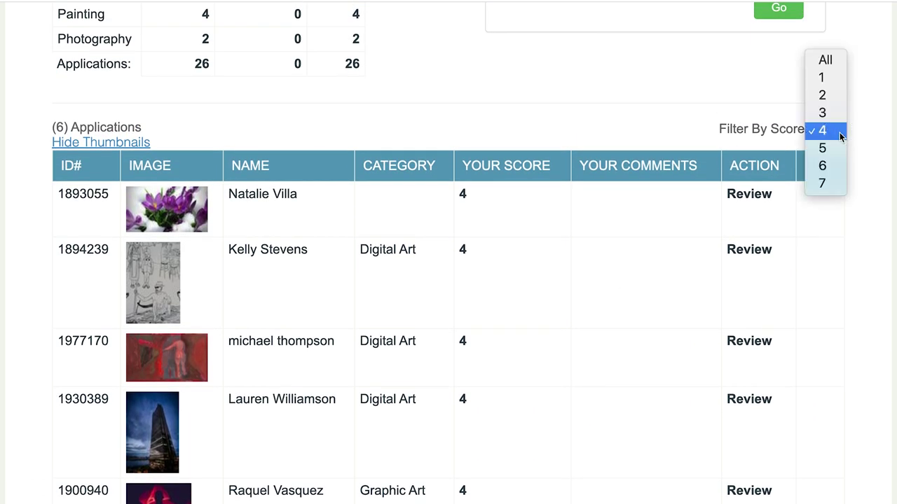
left_click(823, 185)
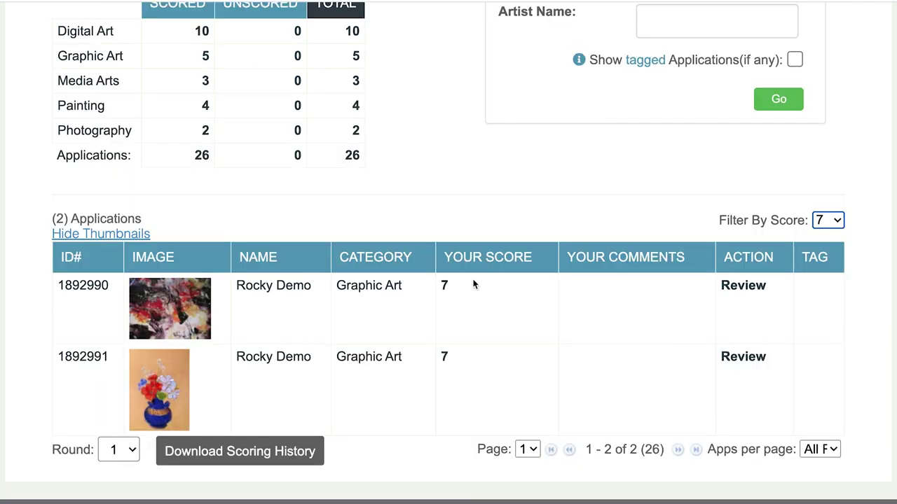
left_click(828, 219)
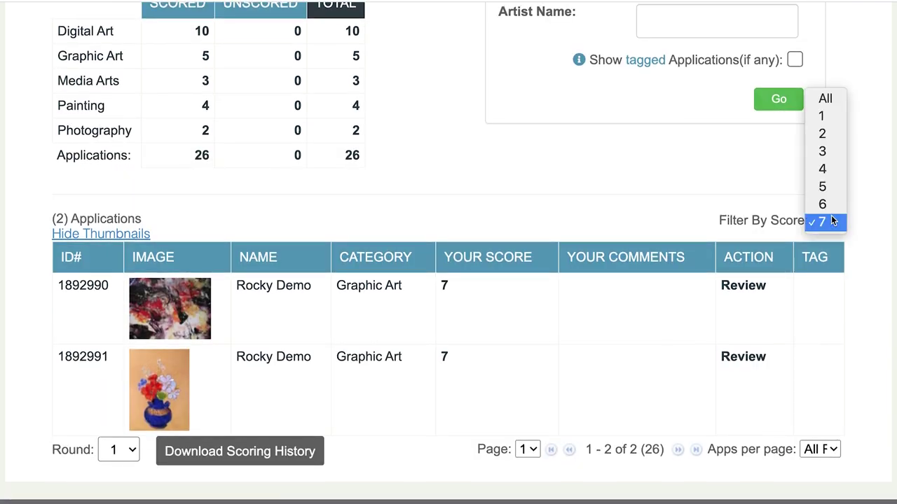
left_click(826, 204)
scroll(710, 287, "down", 5)
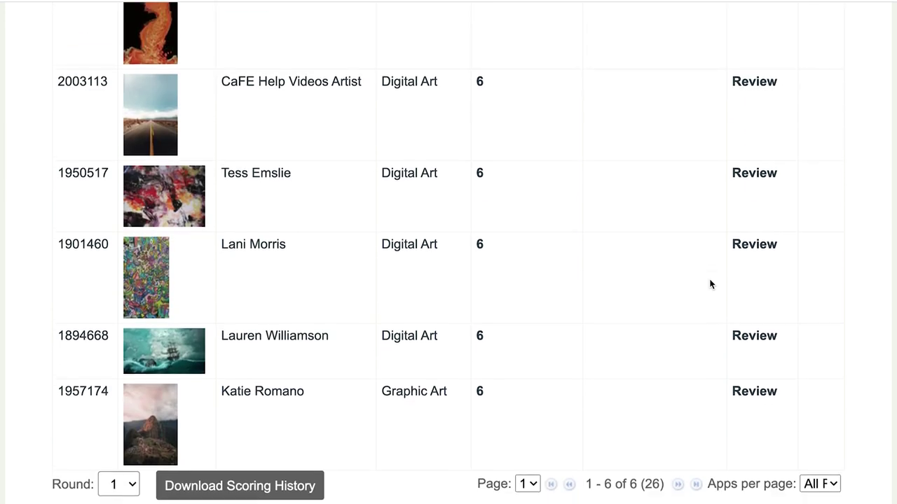
scroll(711, 282, "up", 1)
scroll(710, 283, "up", 1)
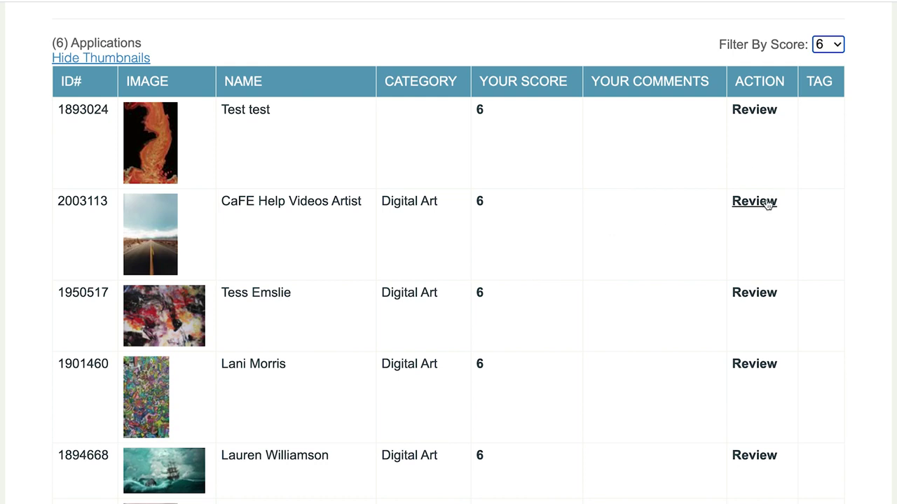
Rescore the second score-6 application from 6 to 5, save it, and go back to the filtered list.
left_click(753, 201)
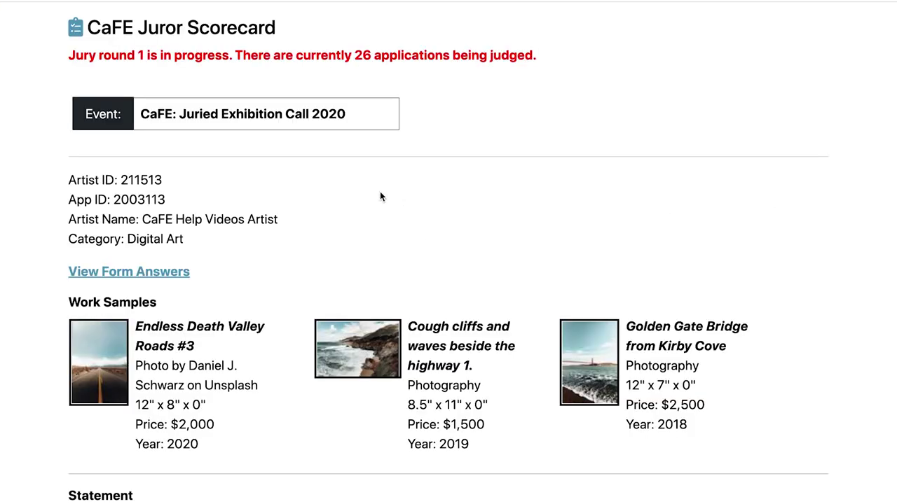
scroll(308, 298, "down", 2)
scroll(309, 298, "down", 3)
left_click(144, 367)
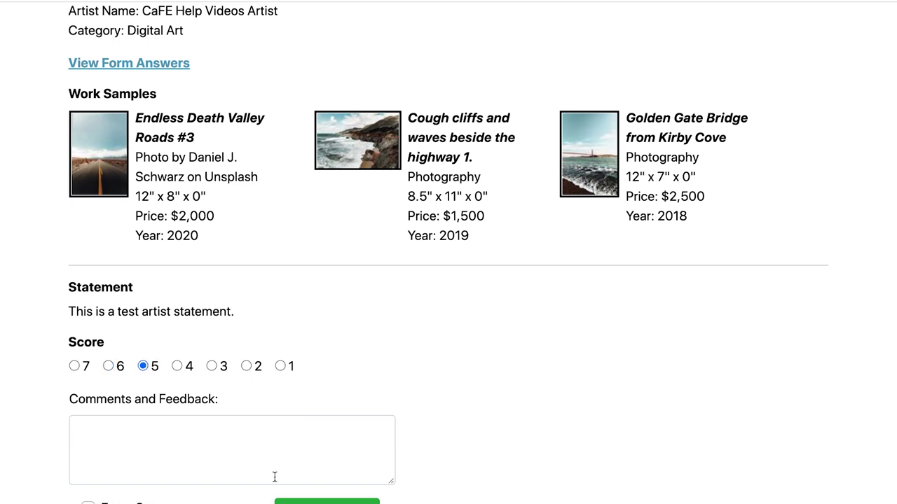
scroll(301, 490, "down", 1)
left_click(297, 479)
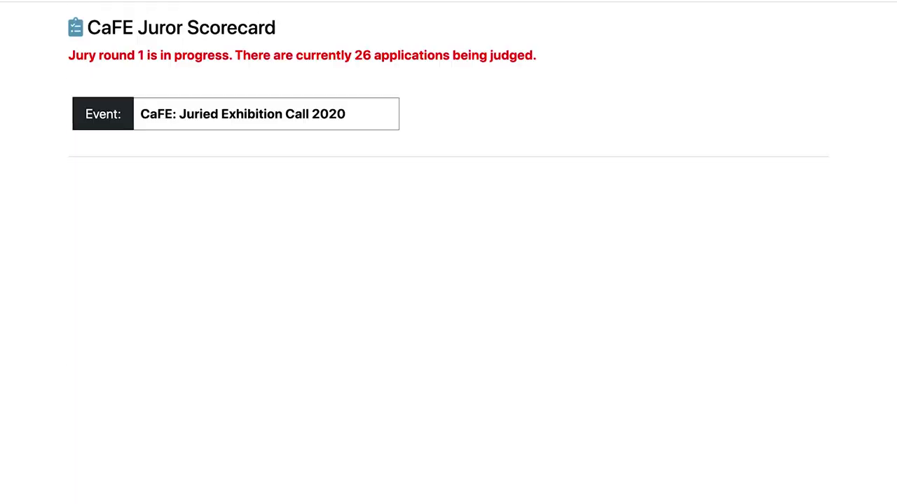
scroll(312, 248, "down", 3)
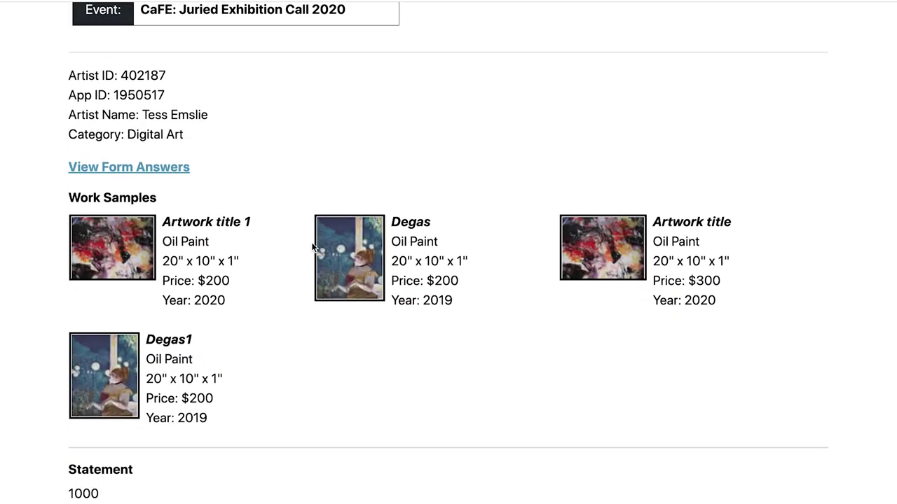
scroll(313, 247, "down", 2)
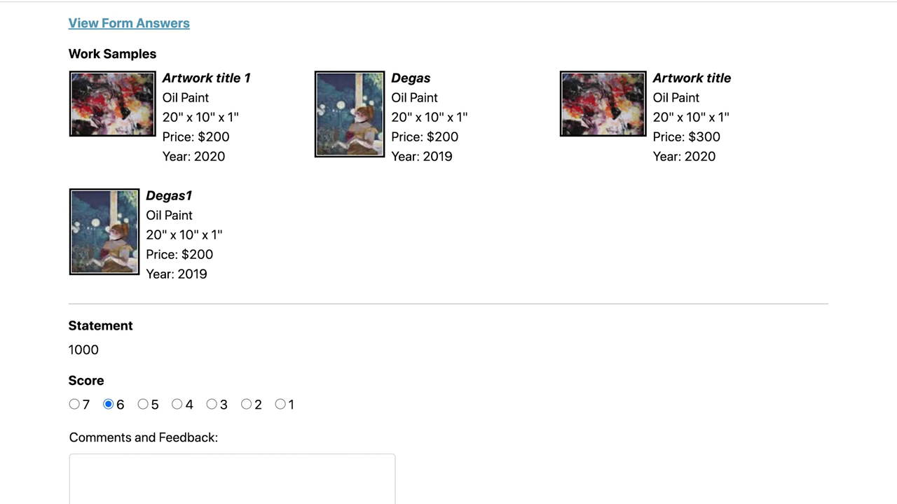
key("alt+Left")
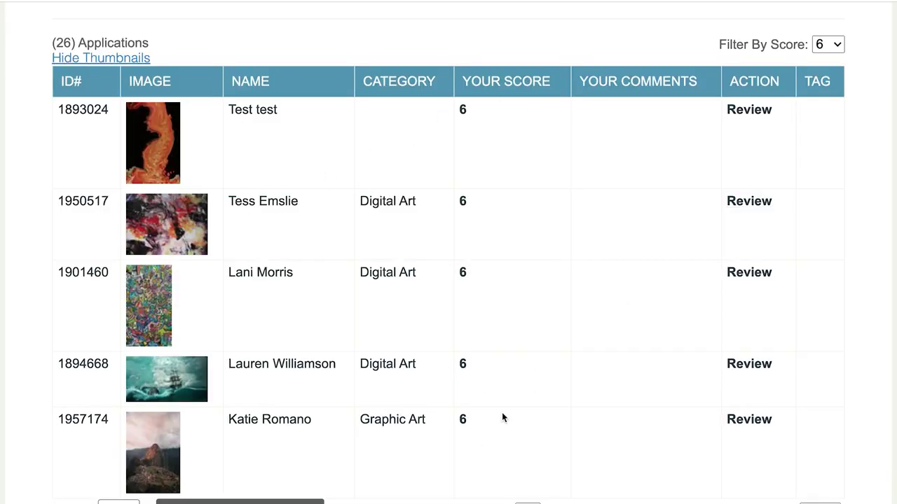
Filter the scorecard to score 5 and sort the six applications by category.
left_click(835, 45)
left_click(828, 30)
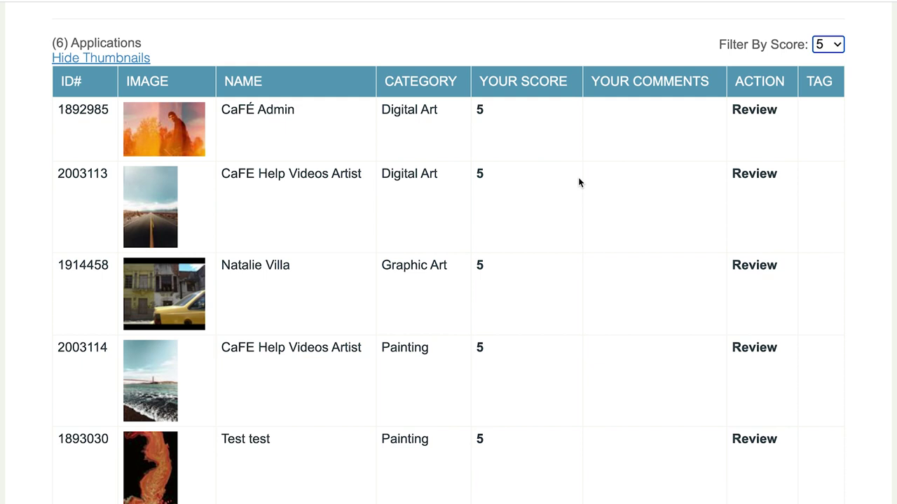
scroll(578, 182, "down", 1)
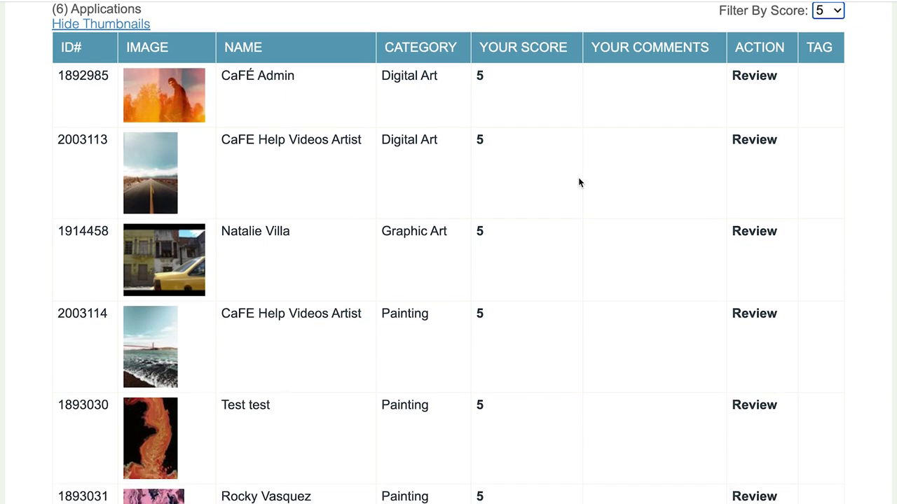
scroll(579, 183, "up", 2)
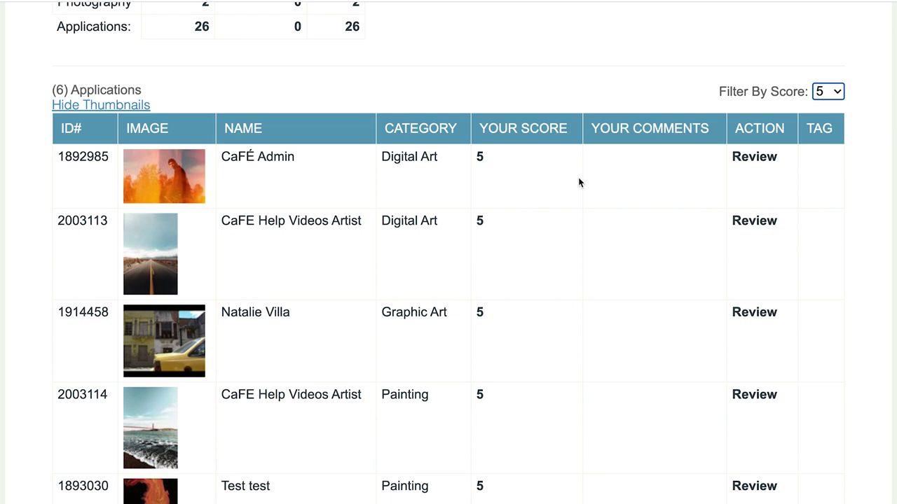
left_click(423, 129)
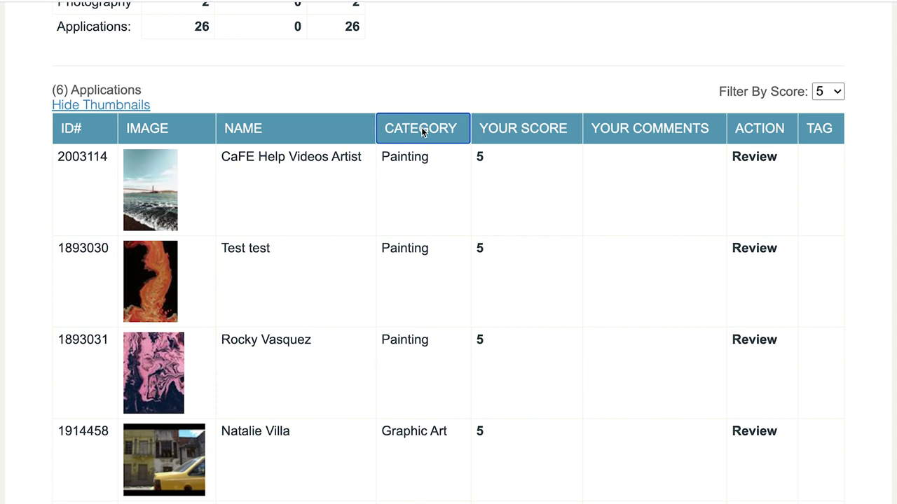
scroll(421, 130, "down", 3)
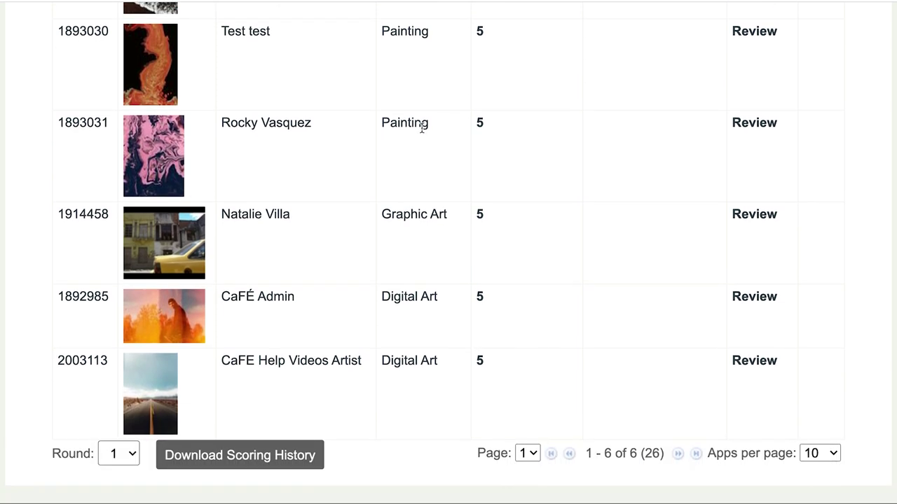
scroll(421, 127, "up", 5)
scroll(421, 133, "up", 2)
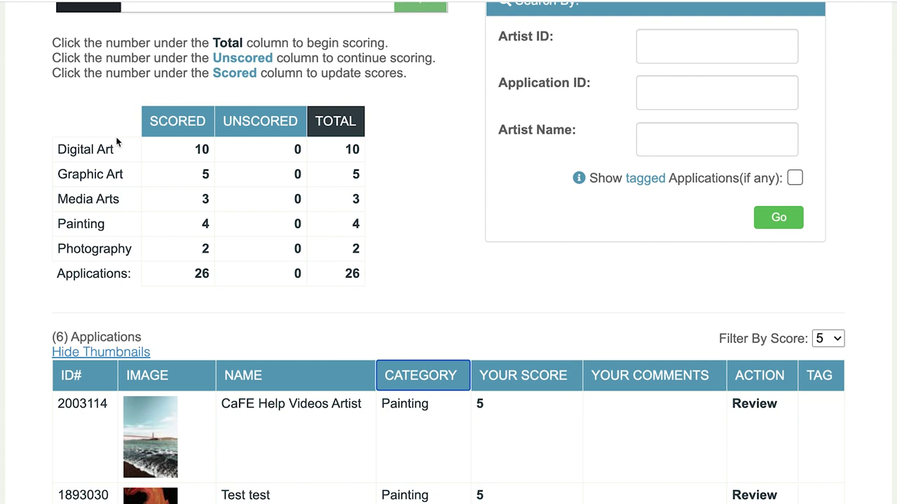
Open scoring for the 10 Digital Art applications, then filter the scored list to score 6.
left_click(352, 150)
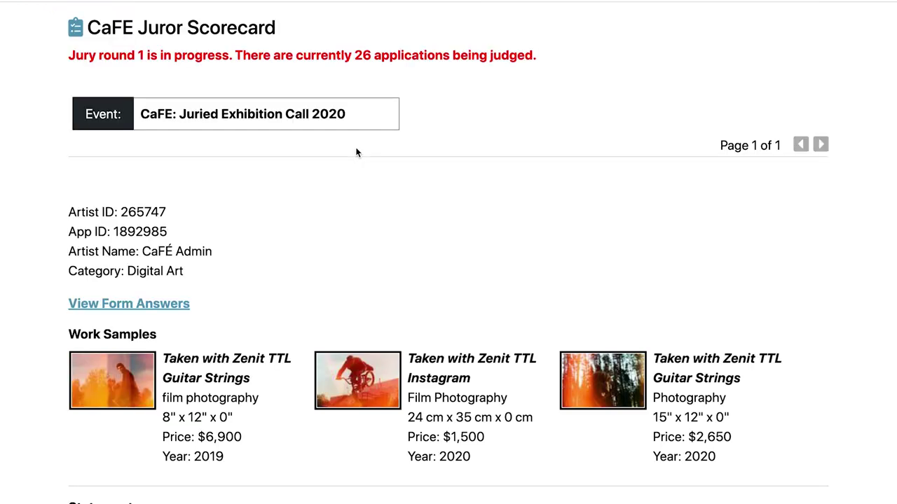
left_click(418, 15)
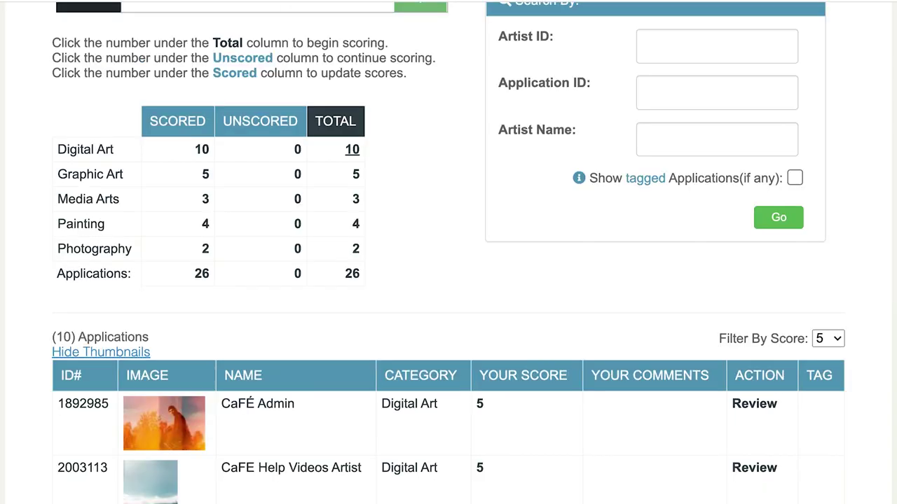
scroll(415, 360, "down", 3)
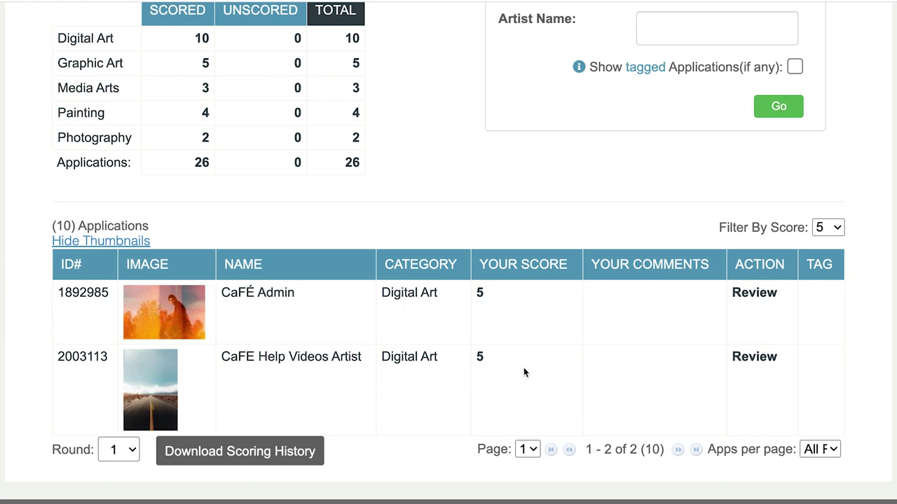
left_click(827, 228)
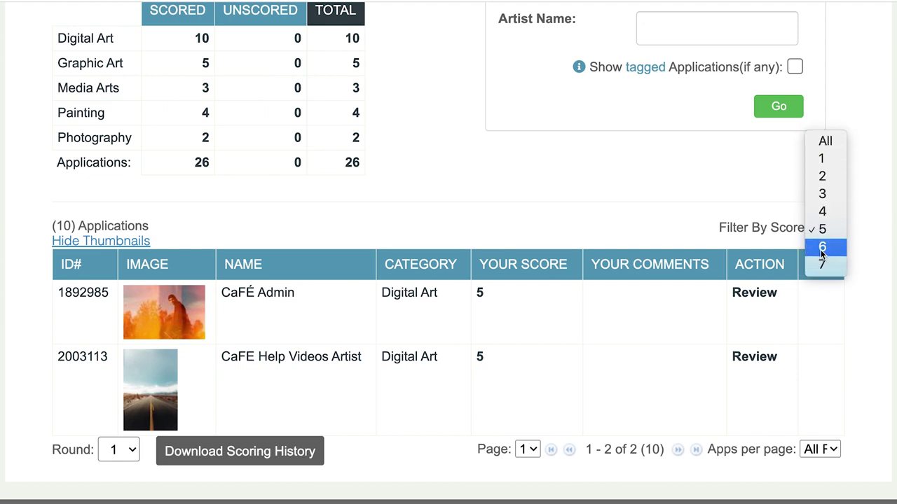
left_click(822, 247)
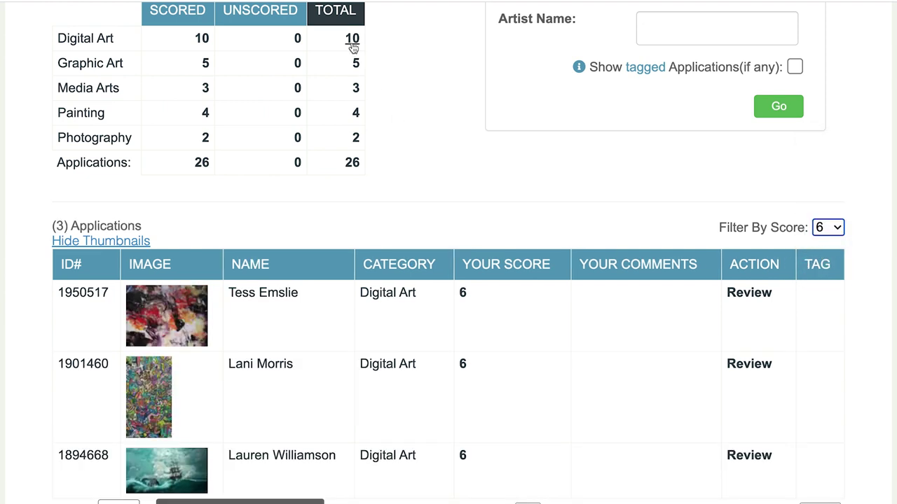
scroll(365, 260, "down", 2)
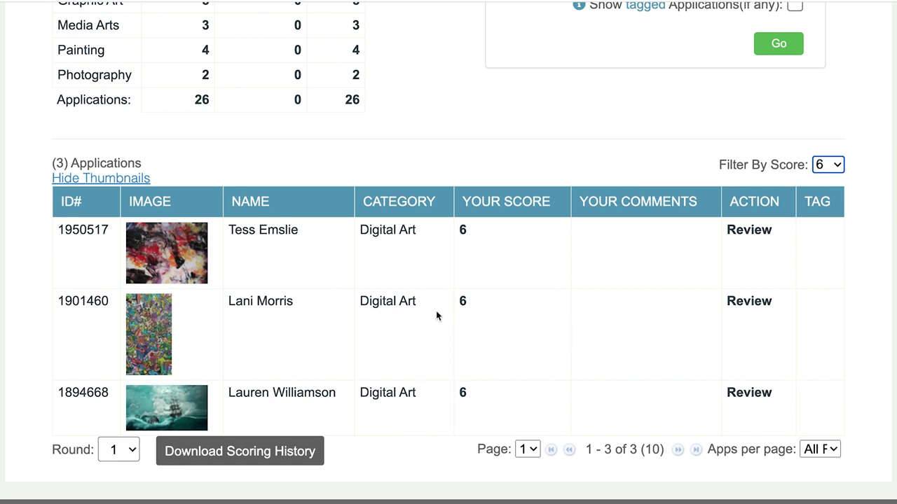
scroll(436, 310, "up", 3)
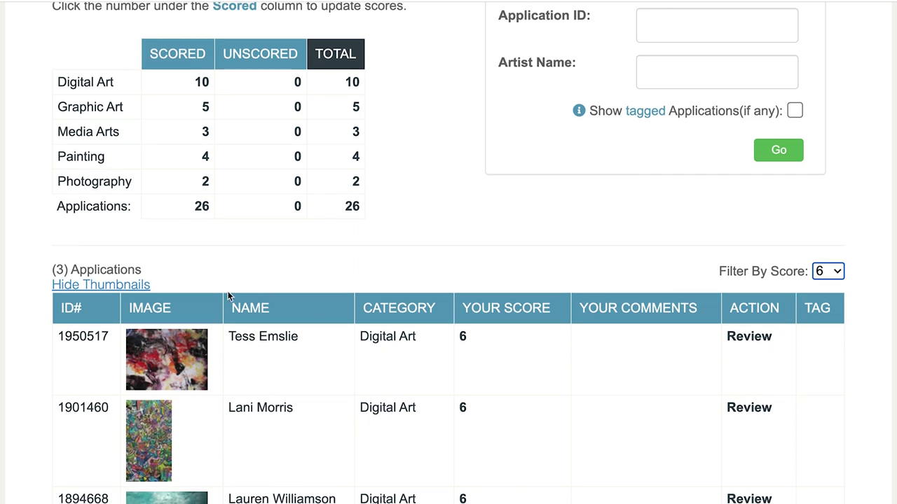
scroll(357, 371, "down", 1)
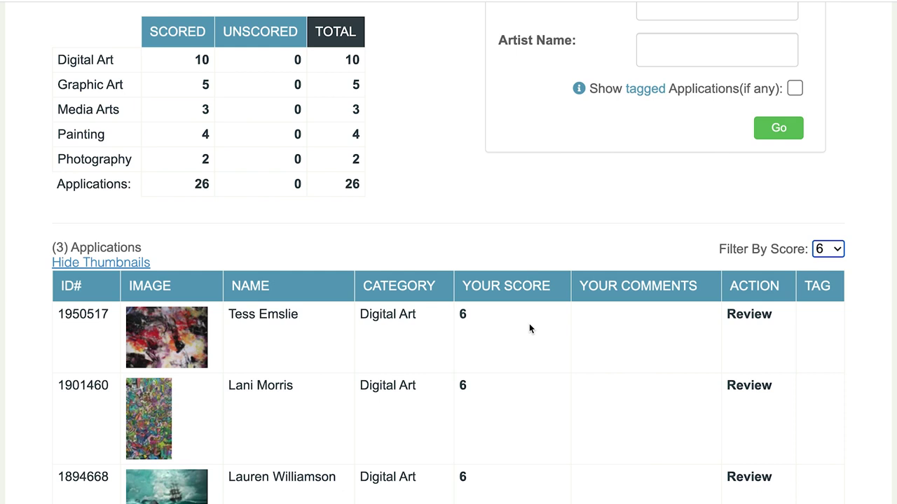
scroll(529, 328, "down", 2)
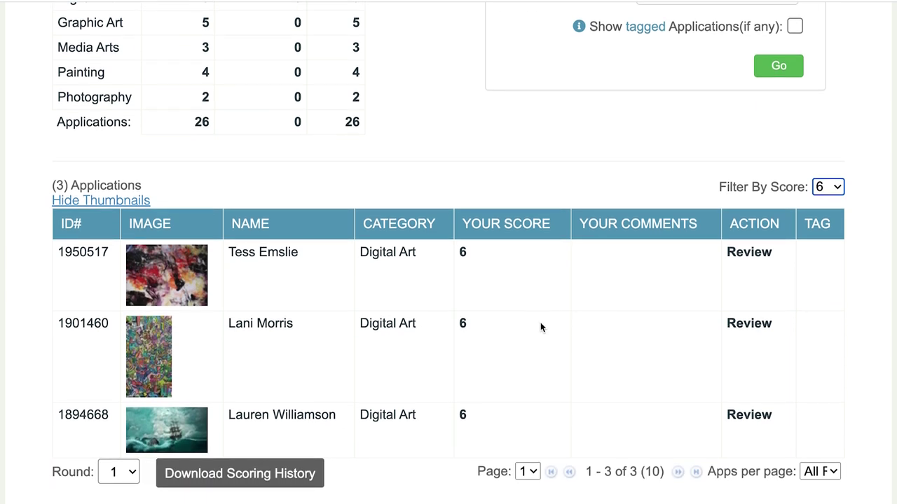
Change the score filter to 7, then to All scores.
left_click(826, 187)
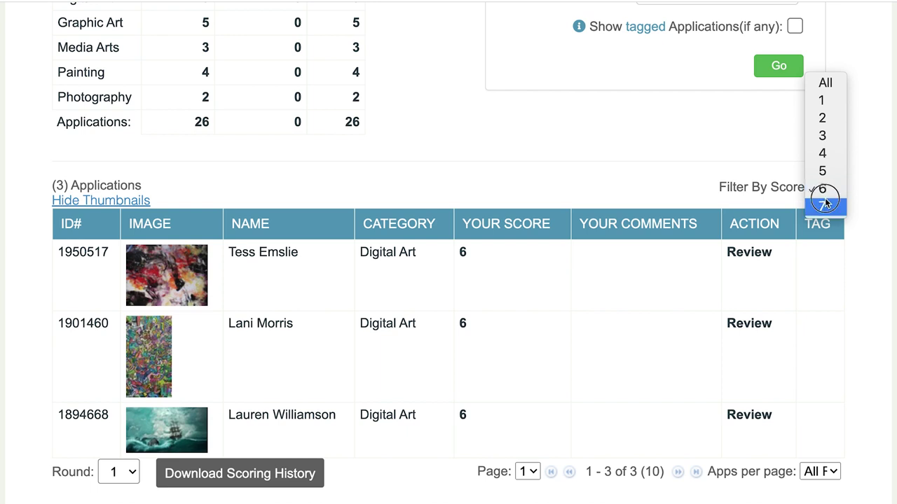
left_click(825, 203)
left_click(825, 379)
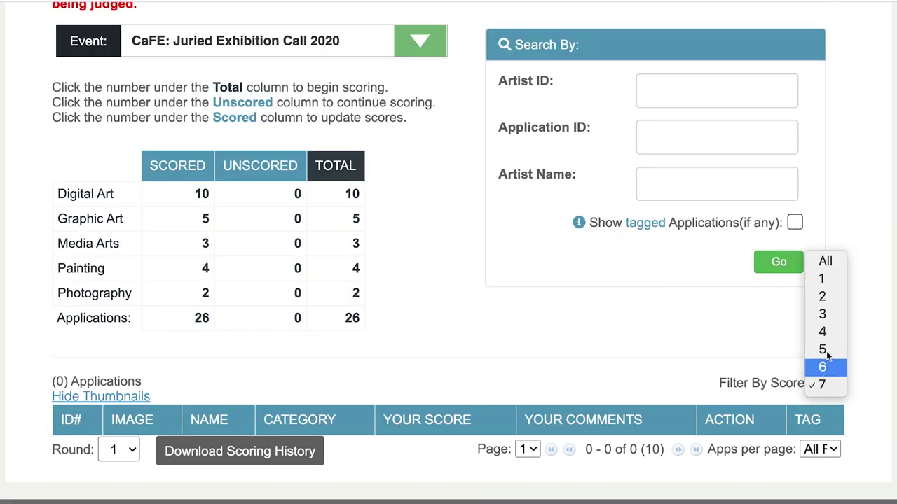
left_click(826, 260)
Sort the applications by Your Score with the highest scores first.
scroll(631, 297, "down", 10)
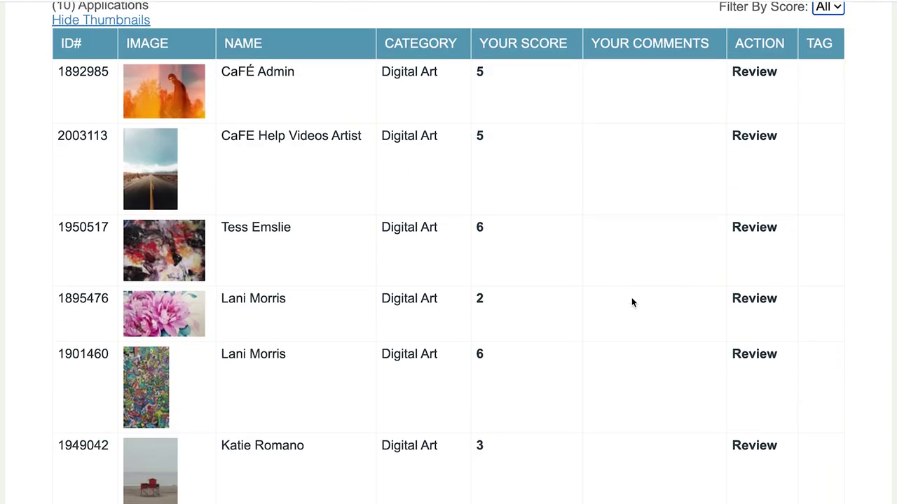
left_click(521, 45)
scroll(492, 255, "down", 4)
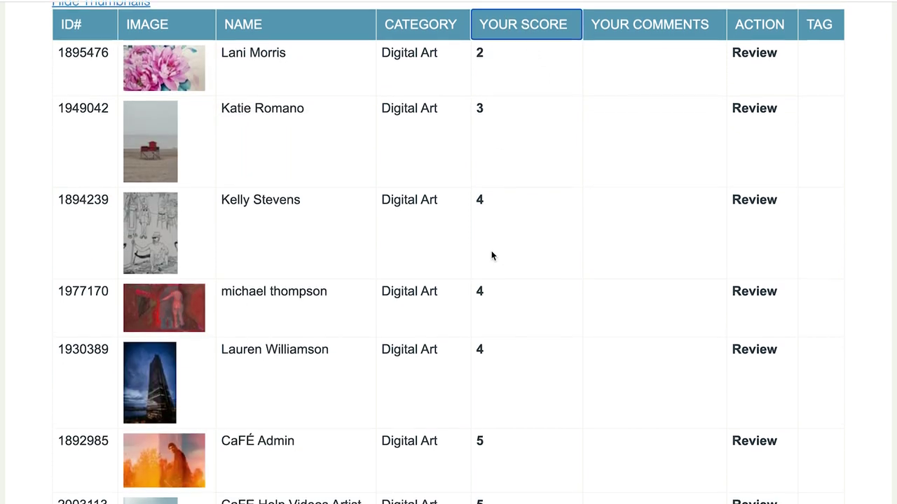
scroll(491, 255, "down", 2)
scroll(491, 255, "up", 10)
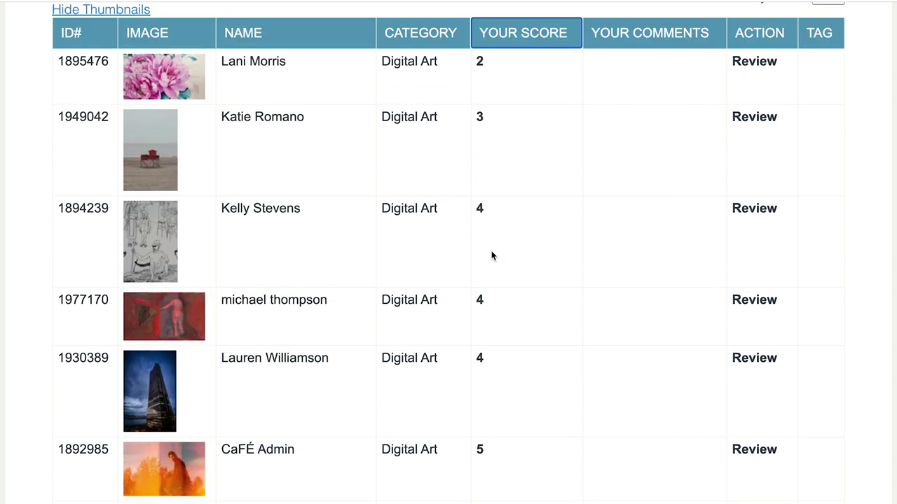
left_click(508, 54)
scroll(516, 84, "up", 1)
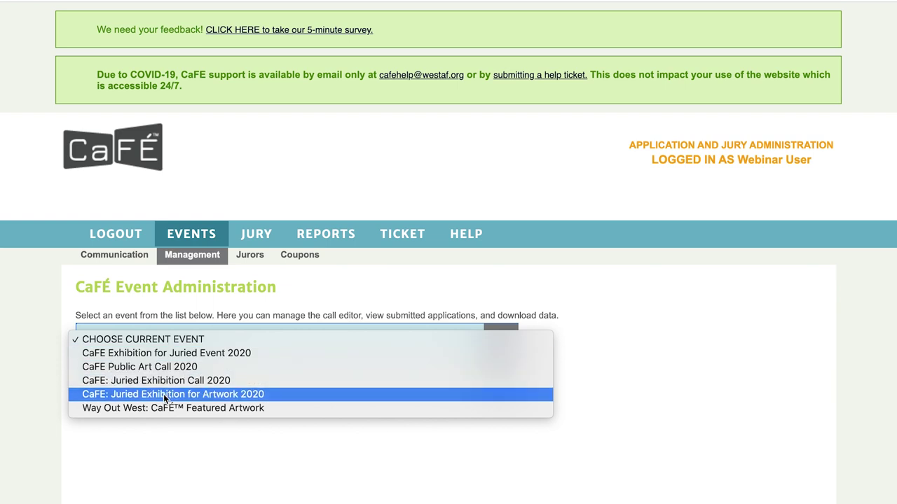
left_click(164, 396)
scroll(164, 396, "down", 5)
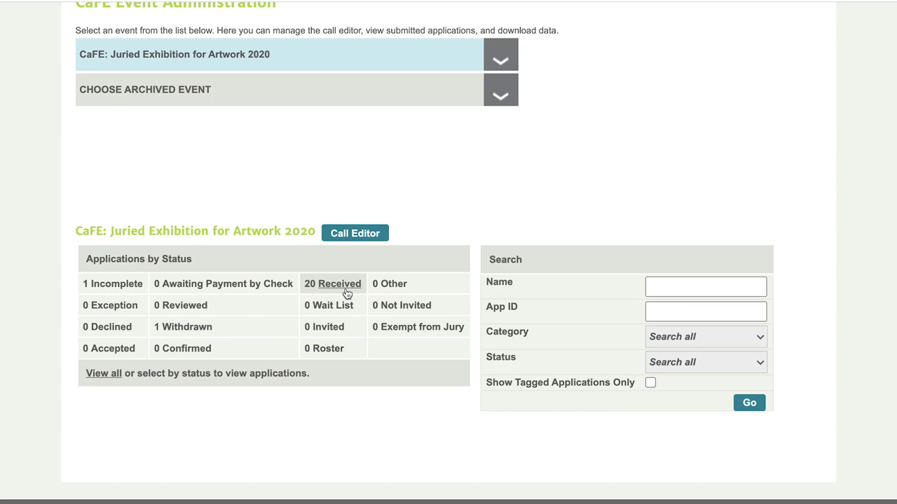
left_click(346, 290)
scroll(346, 293, "down", 10)
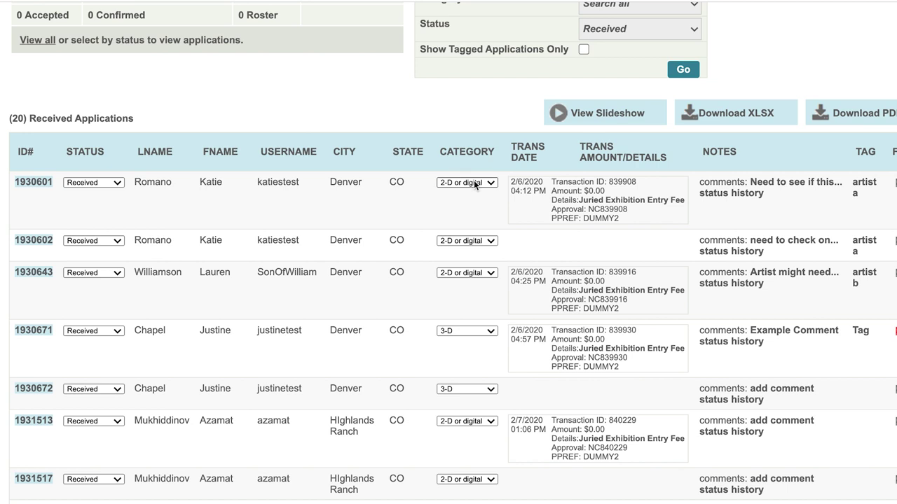
scroll(470, 280, "right", 1)
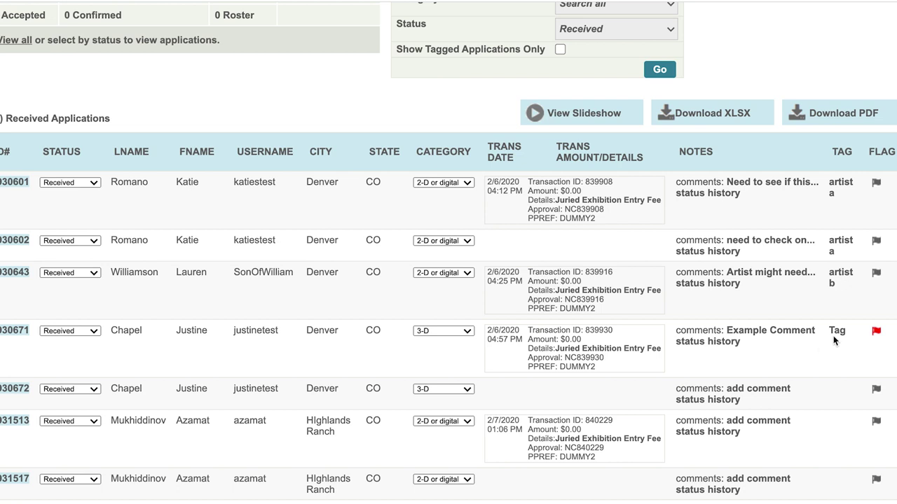
scroll(835, 338, "down", 1)
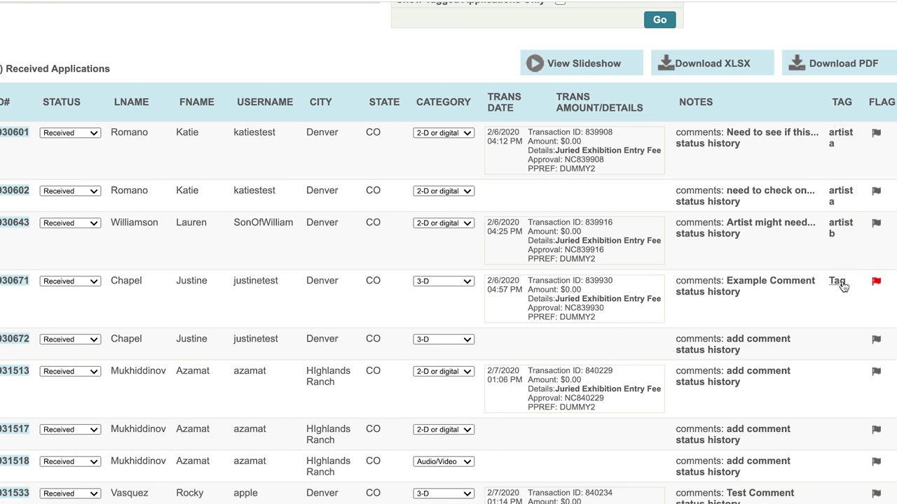
scroll(820, 336, "down", 3)
scroll(795, 324, "left", 1)
left_click(35, 301)
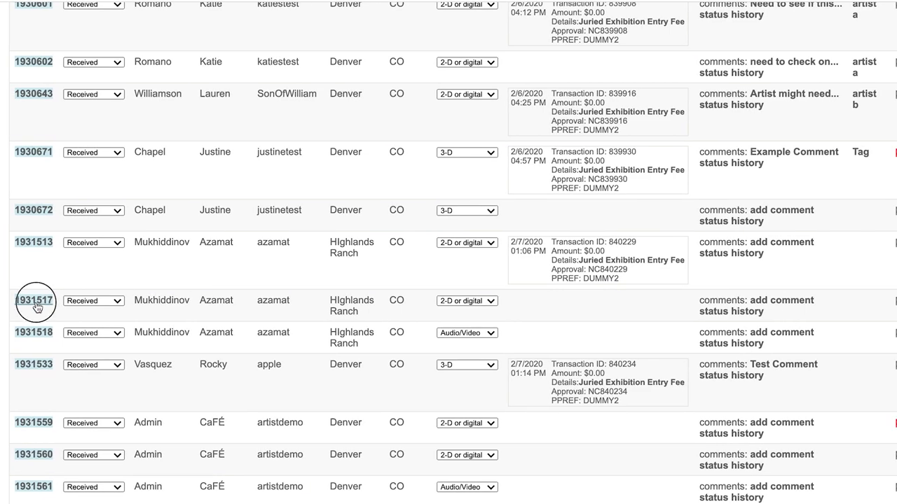
scroll(141, 360, "down", 10)
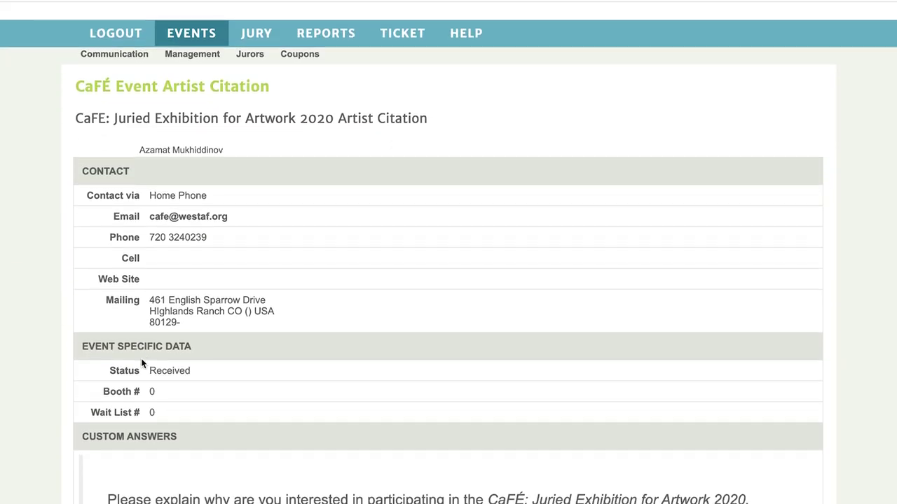
scroll(141, 363, "down", 7)
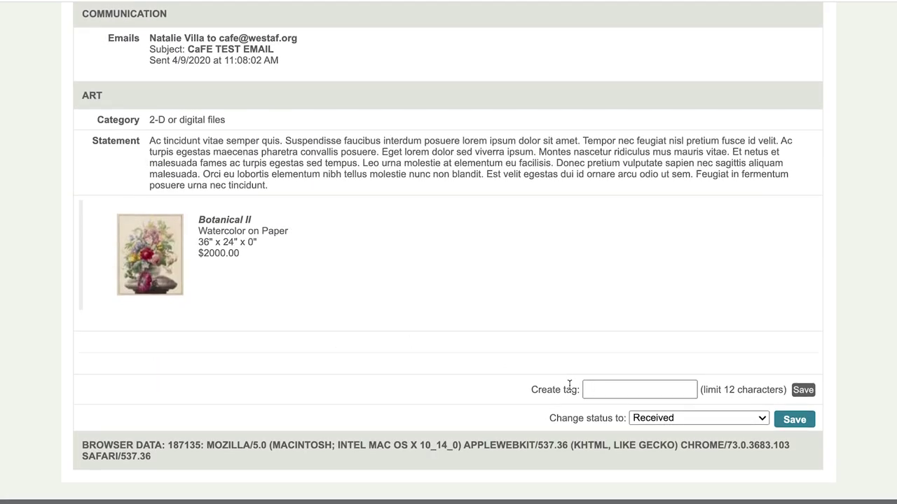
left_click(594, 390)
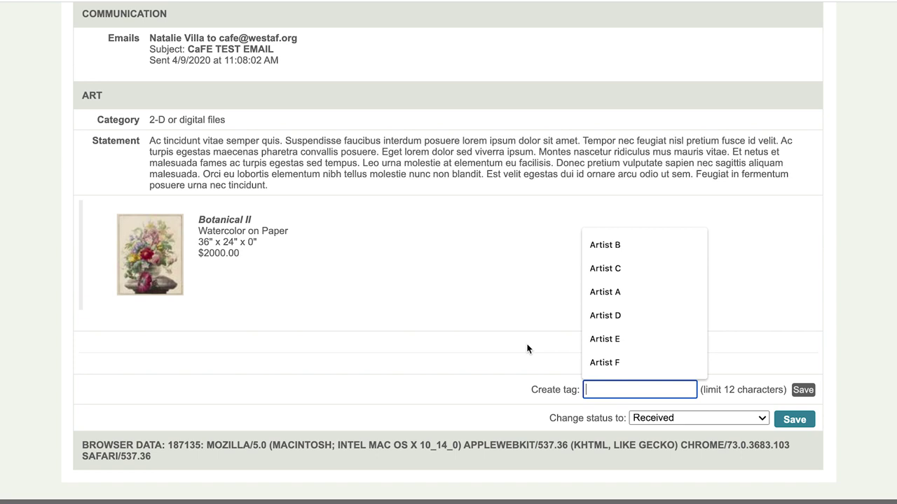
type("president")
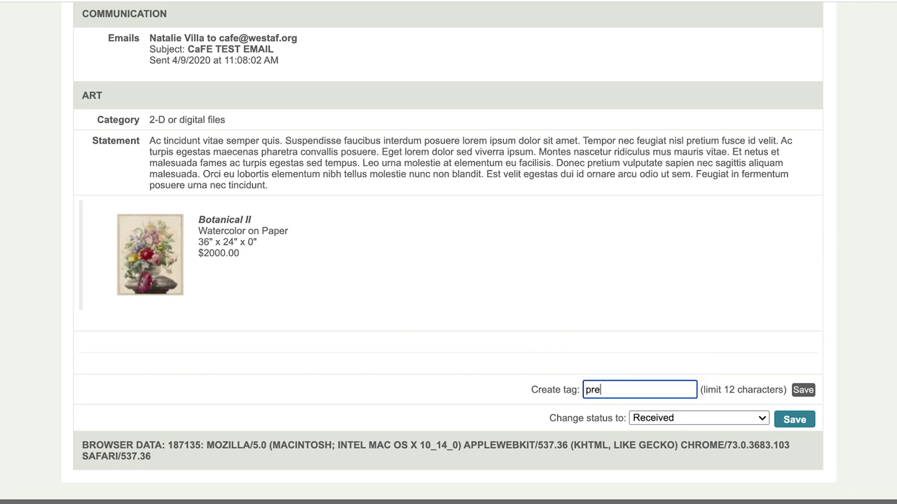
left_click(806, 393)
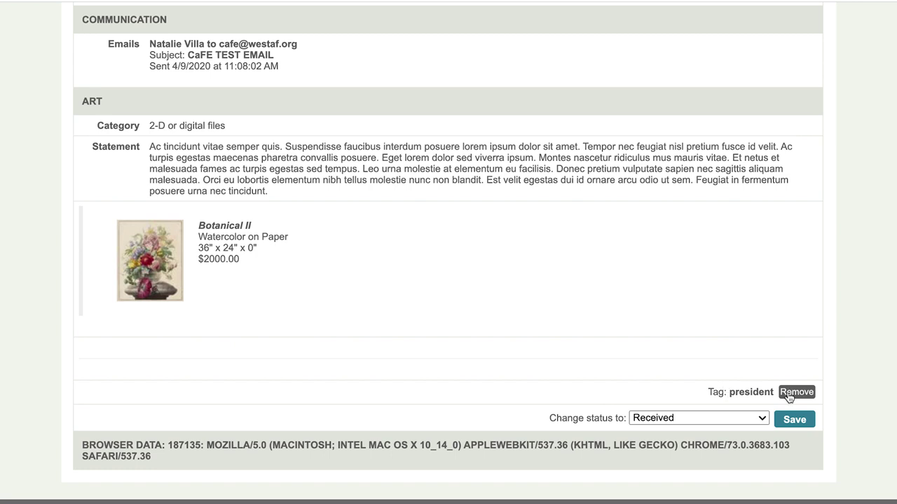
scroll(561, 304, "up", 20)
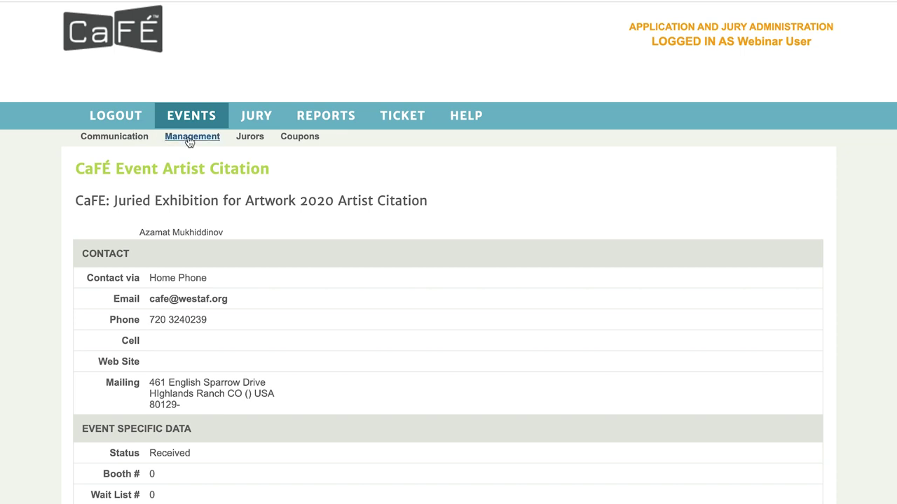
Make Juried Exhibition Call 2020 the current event and list its 26 received applications.
left_click(189, 138)
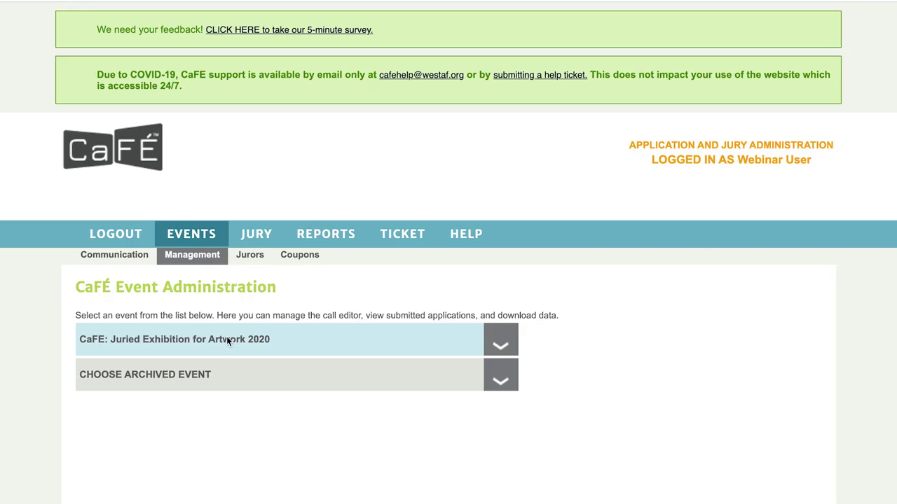
left_click(226, 337)
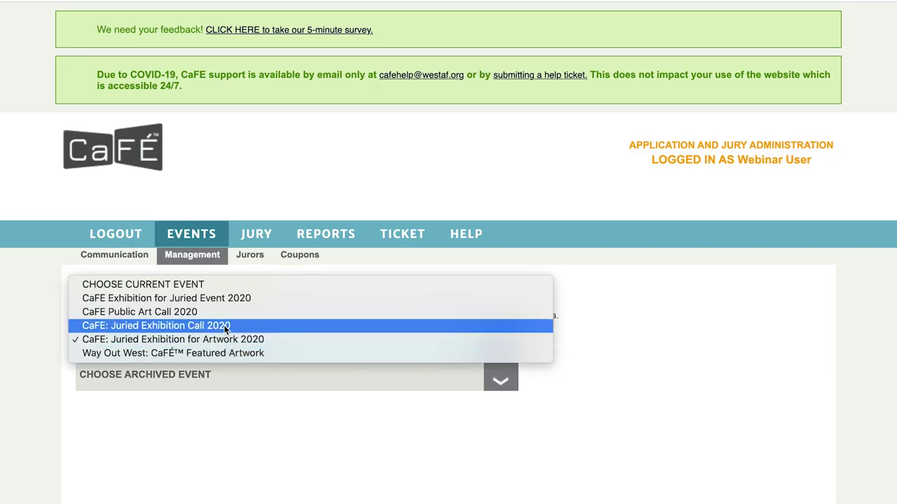
left_click(228, 324)
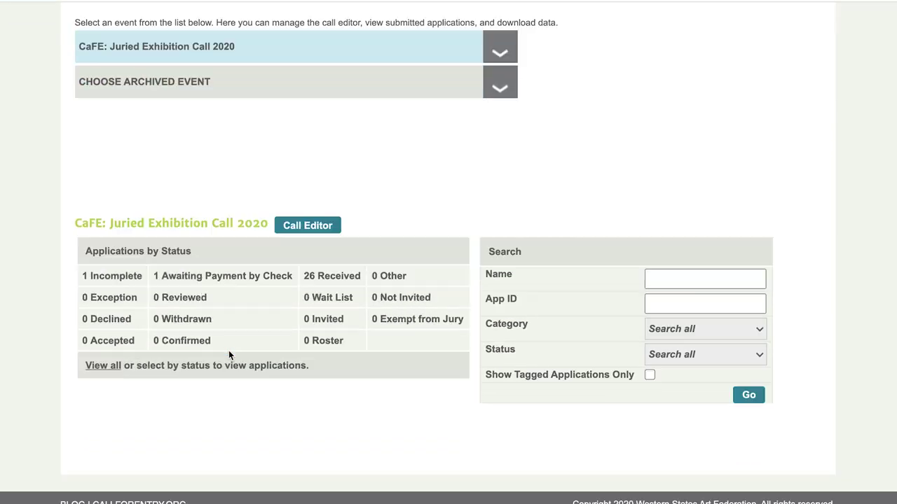
left_click(325, 287)
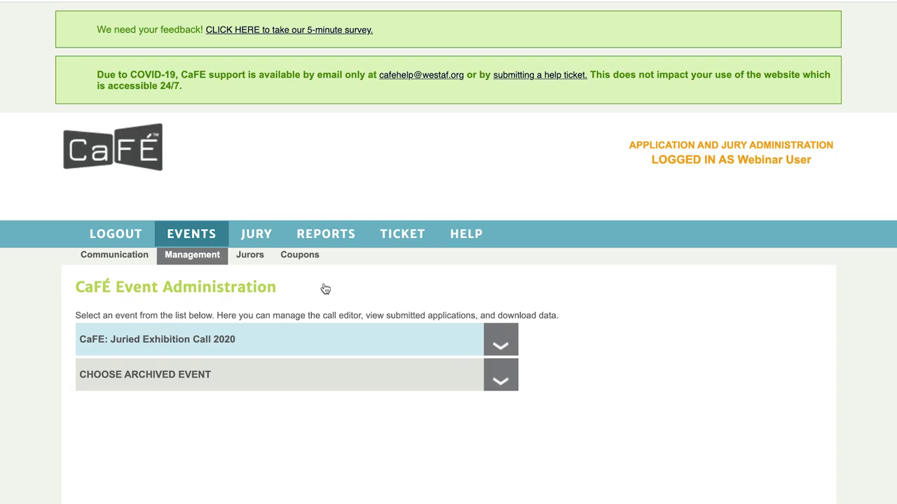
scroll(195, 386, "down", 6)
scroll(196, 386, "right", 1)
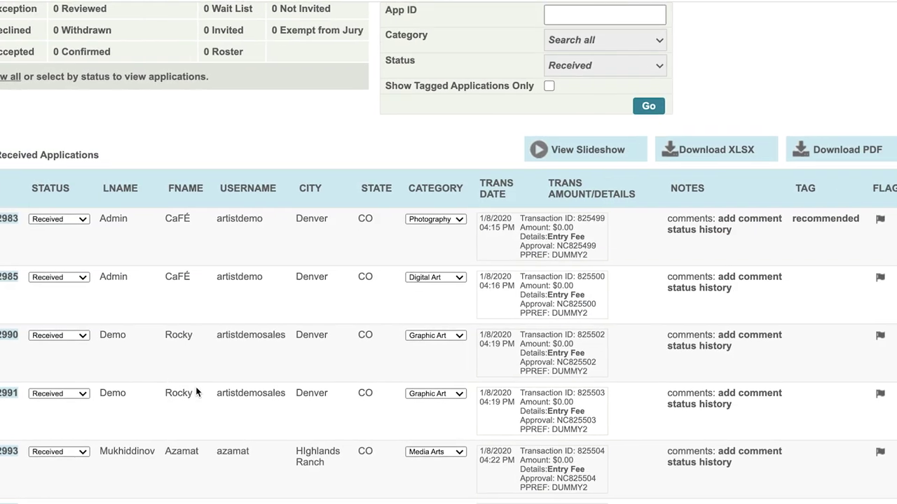
scroll(196, 387, "left", 1)
Open the Digital Art application and save the tag 'president' on it.
left_click(36, 276)
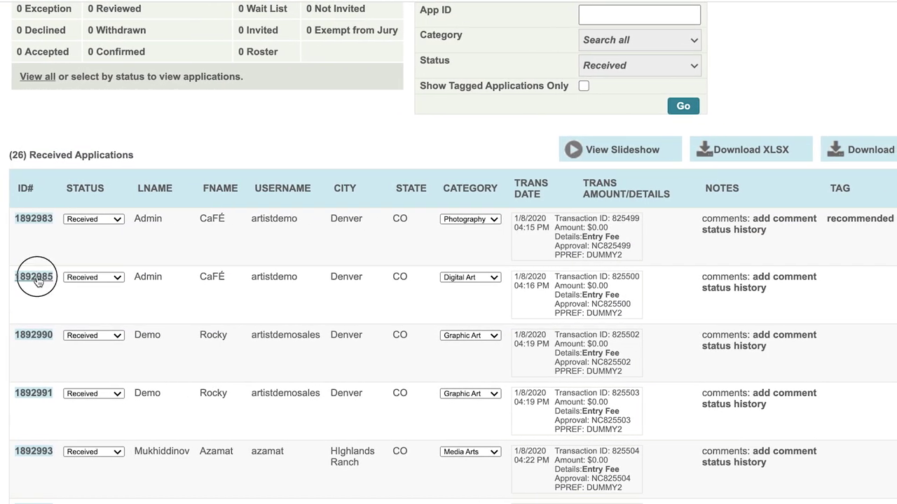
scroll(275, 345, "down", 15)
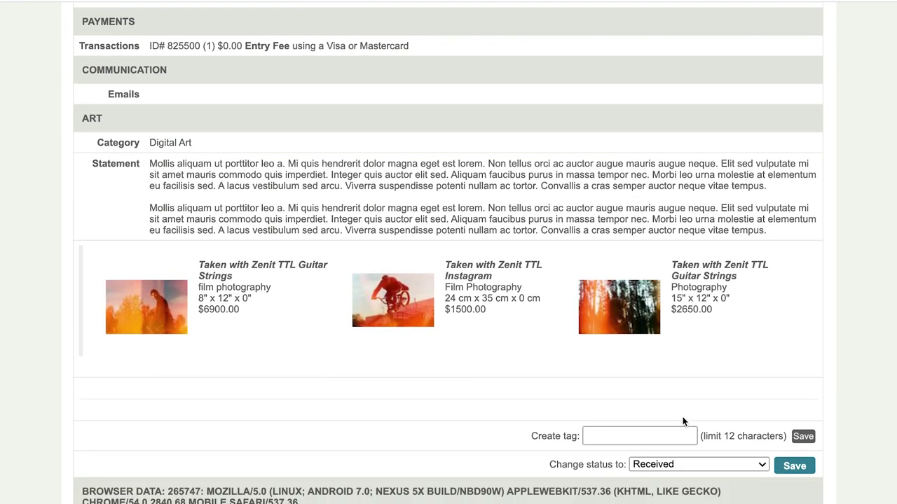
left_click(634, 432)
type("president")
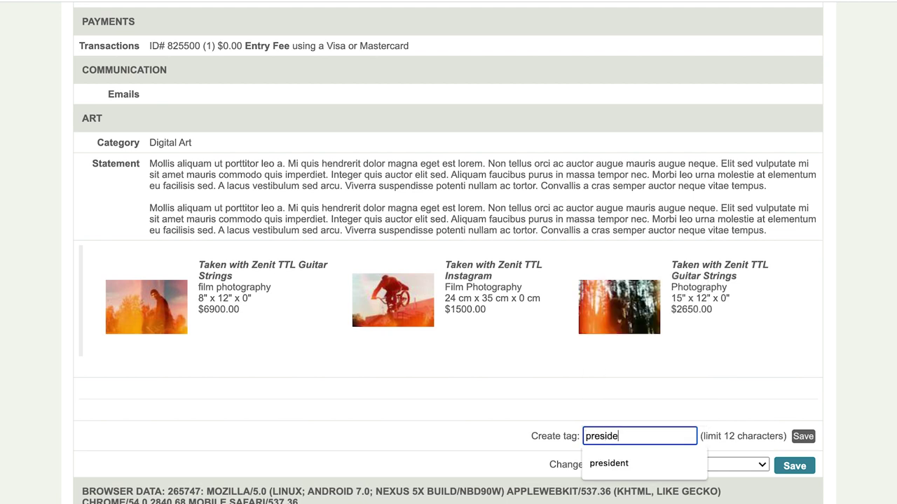
left_click(803, 437)
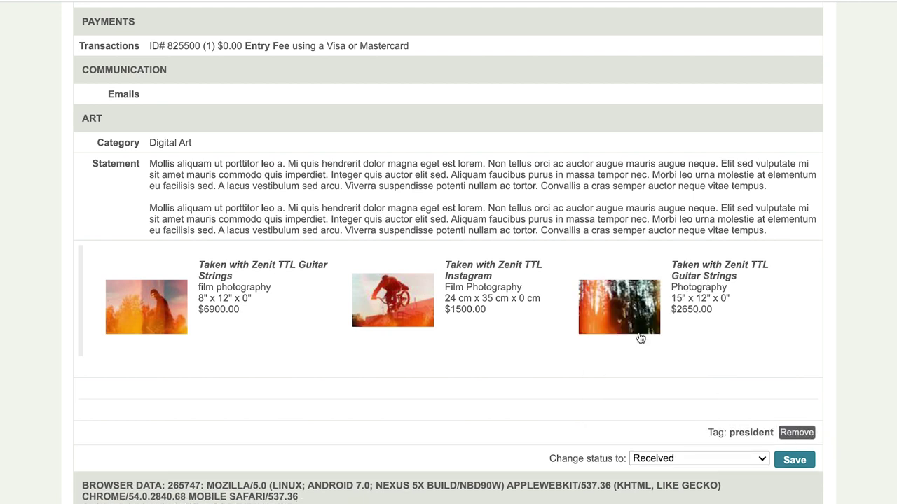
scroll(640, 338, "up", 5)
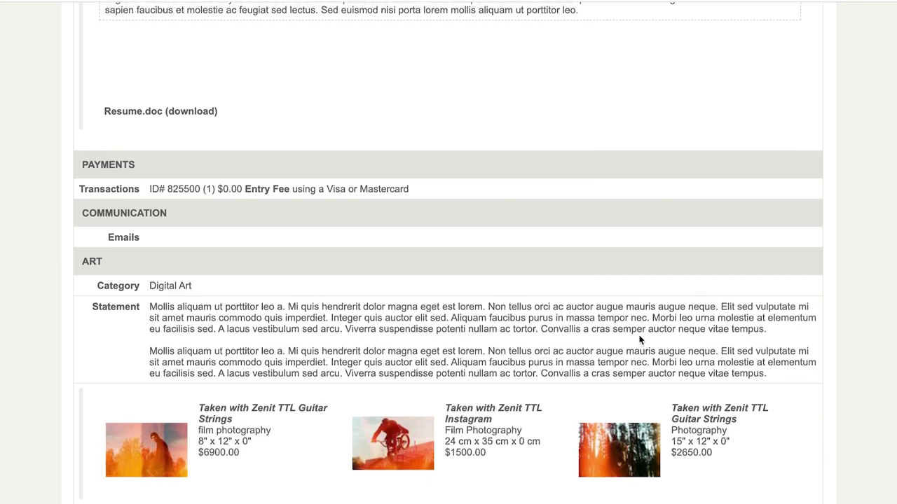
scroll(639, 337, "up", 10)
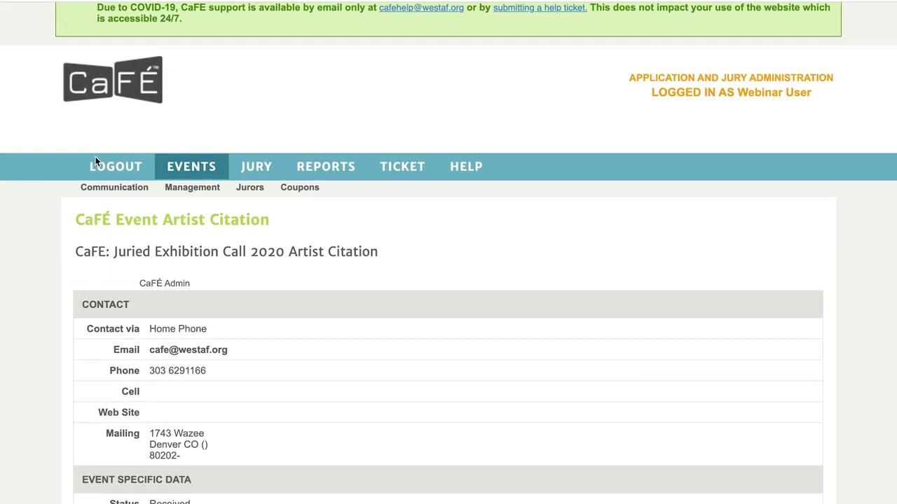
Log out of the admin account and sign in with the juror's username and password.
left_click(98, 168)
left_click(135, 313)
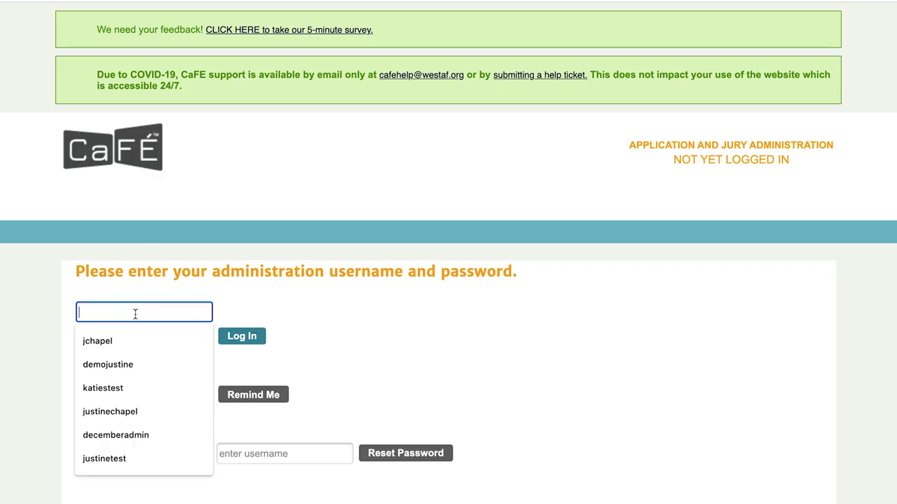
type("jurorjustine")
left_click(137, 332)
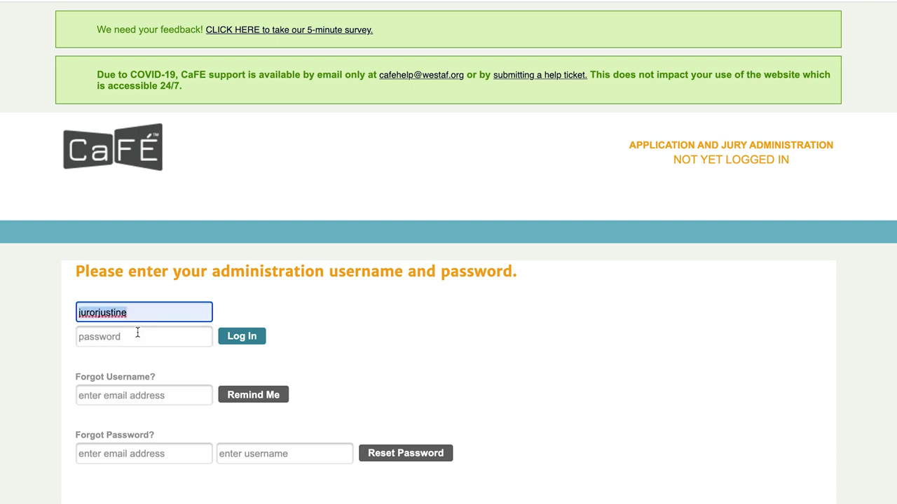
left_click(138, 332)
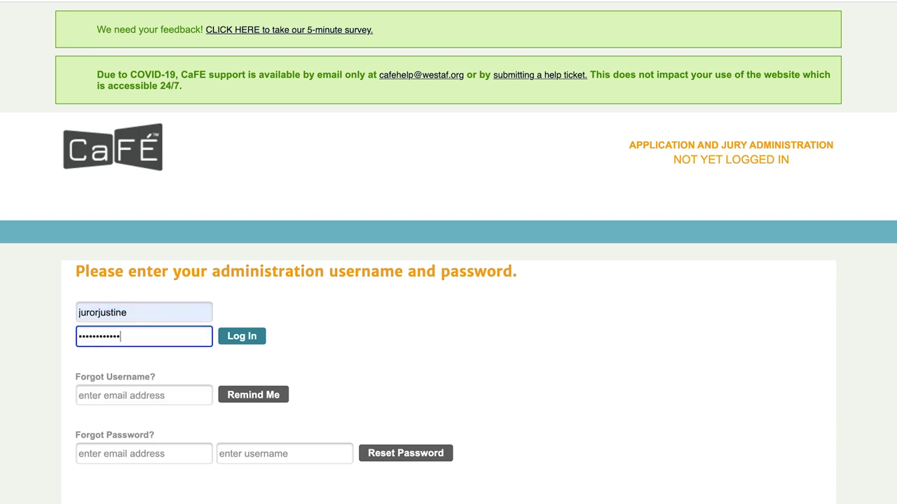
key("Return")
Choose Juried Exhibition Call 2020 and bring up its scorecard list of 26 applications.
left_click(150, 352)
left_click(140, 365)
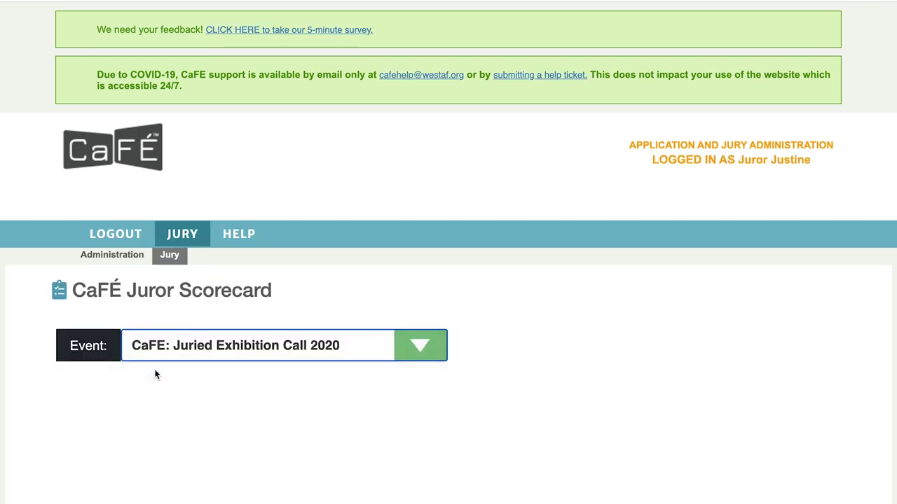
scroll(156, 375, "down", 5)
left_click(353, 368)
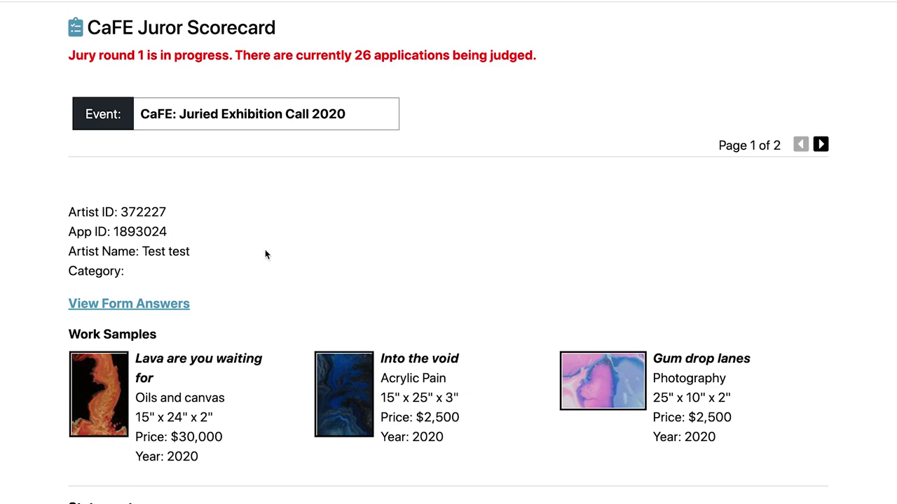
scroll(265, 250, "down", 6)
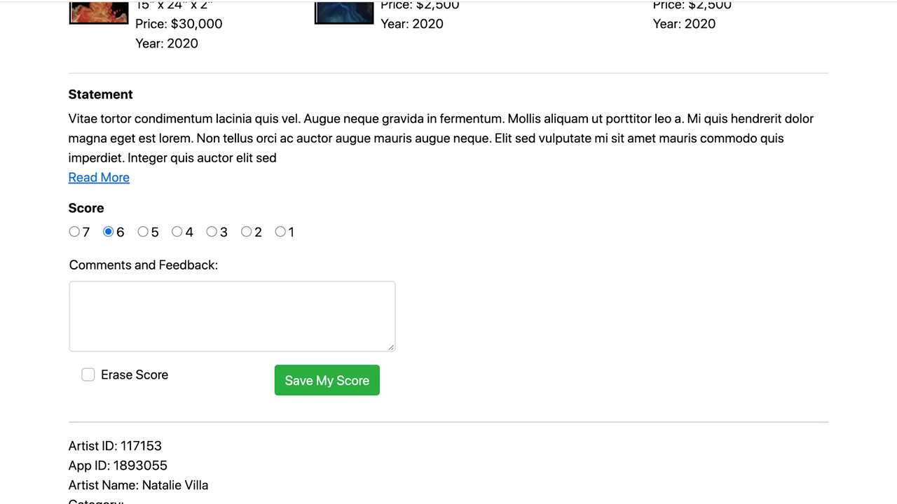
key("alt+Left")
scroll(323, 421, "down", 3)
scroll(644, 36, "up", 1)
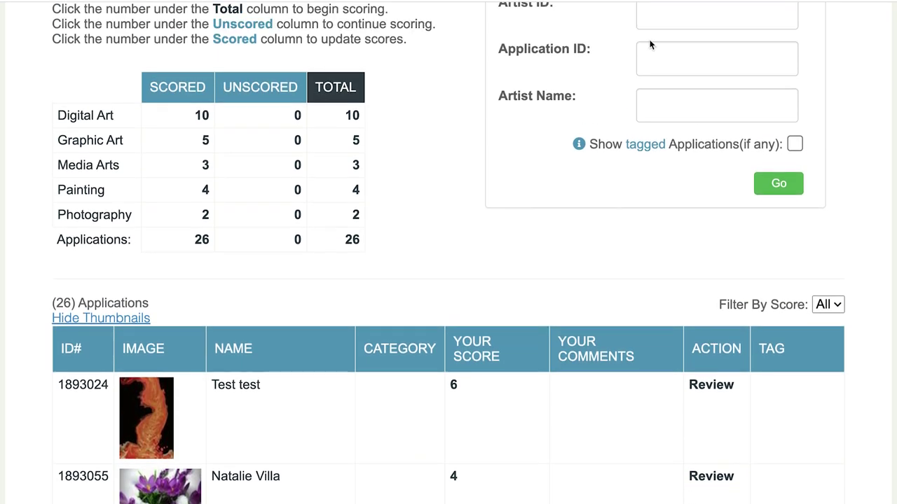
Search the scorecard for Artist Name 'admin'.
scroll(649, 45, "up", 1)
left_click(649, 45)
type("admi")
key("BackSpace")
key("BackSpace")
key("BackSpace")
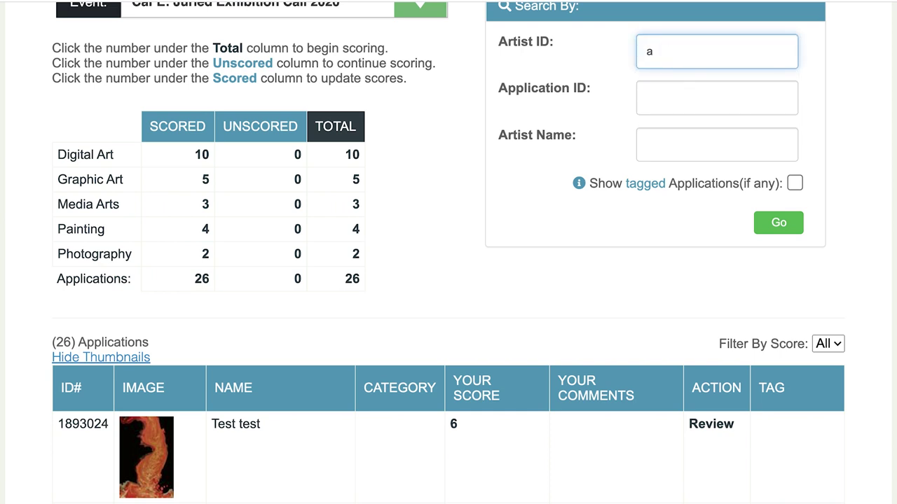
key("BackSpace")
left_click(667, 138)
type("admin")
key("Return")
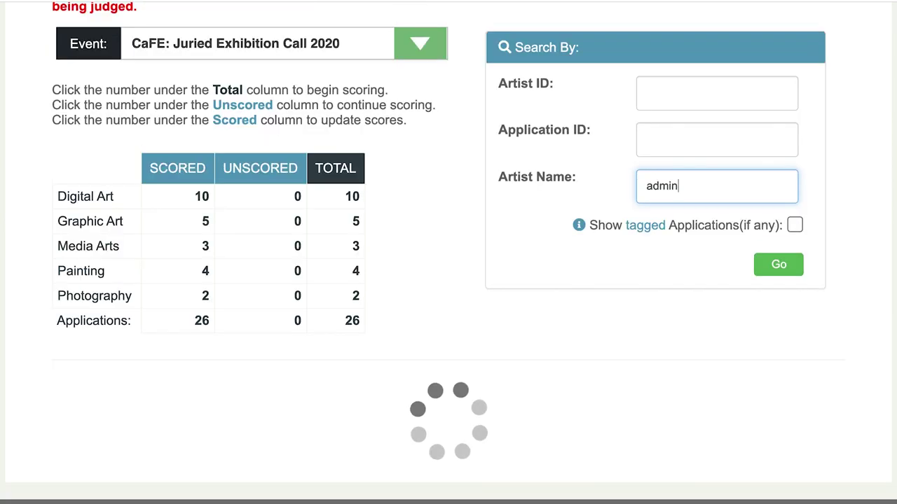
scroll(605, 291, "down", 2)
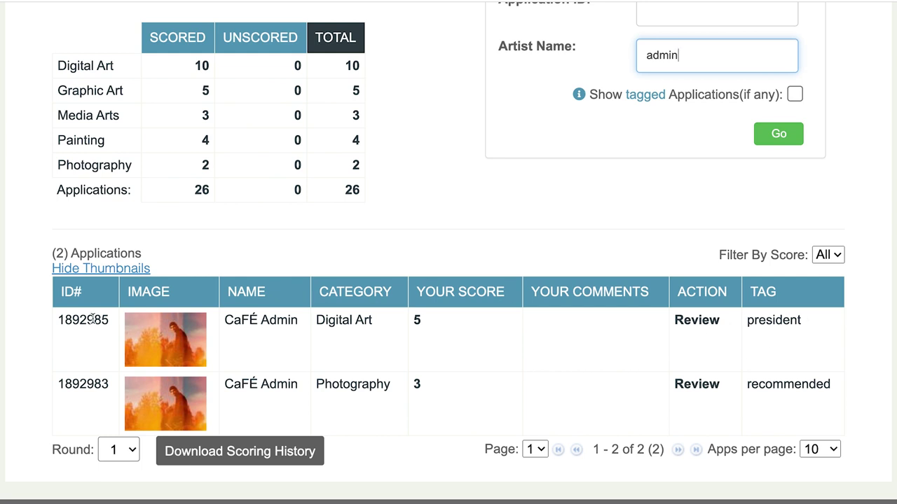
View the first application's image full size, then open the president-tagged Digital Art scorecard.
left_click(150, 334)
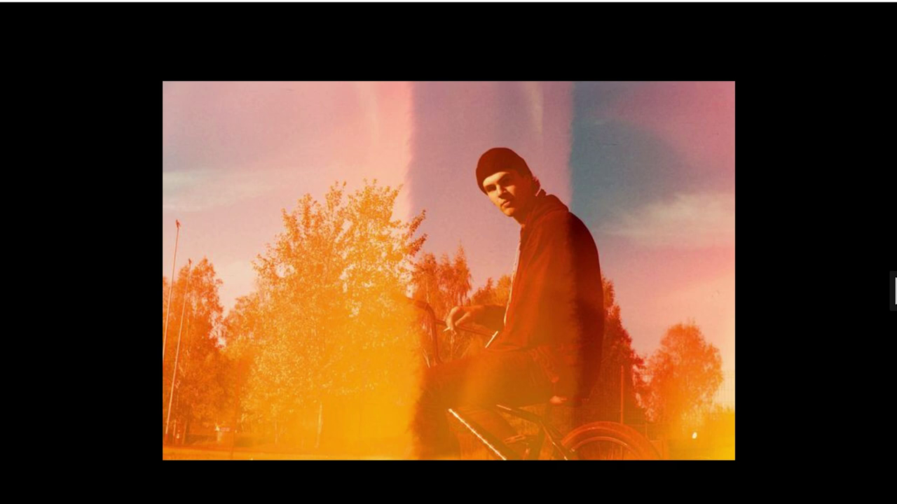
key("alt+Left")
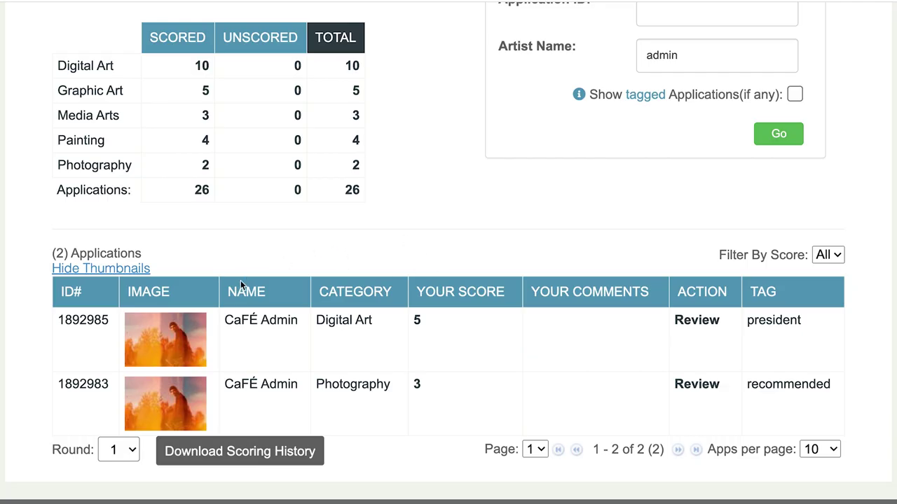
left_click(700, 322)
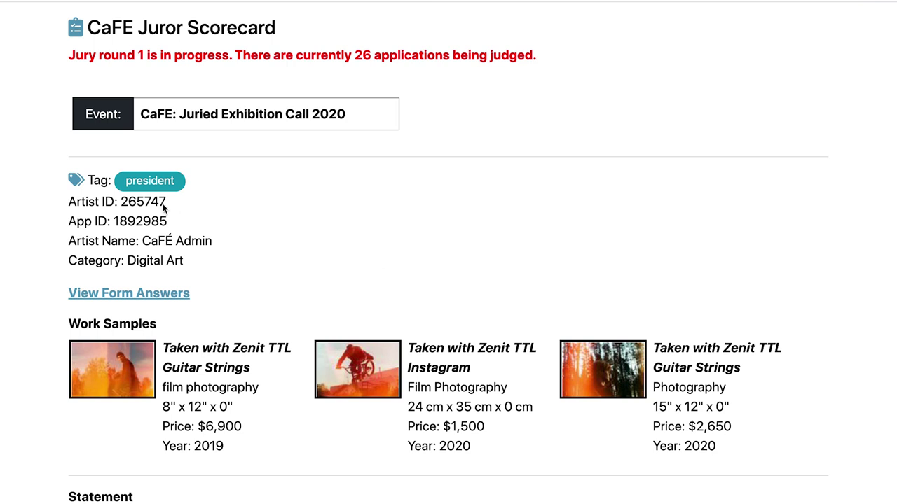